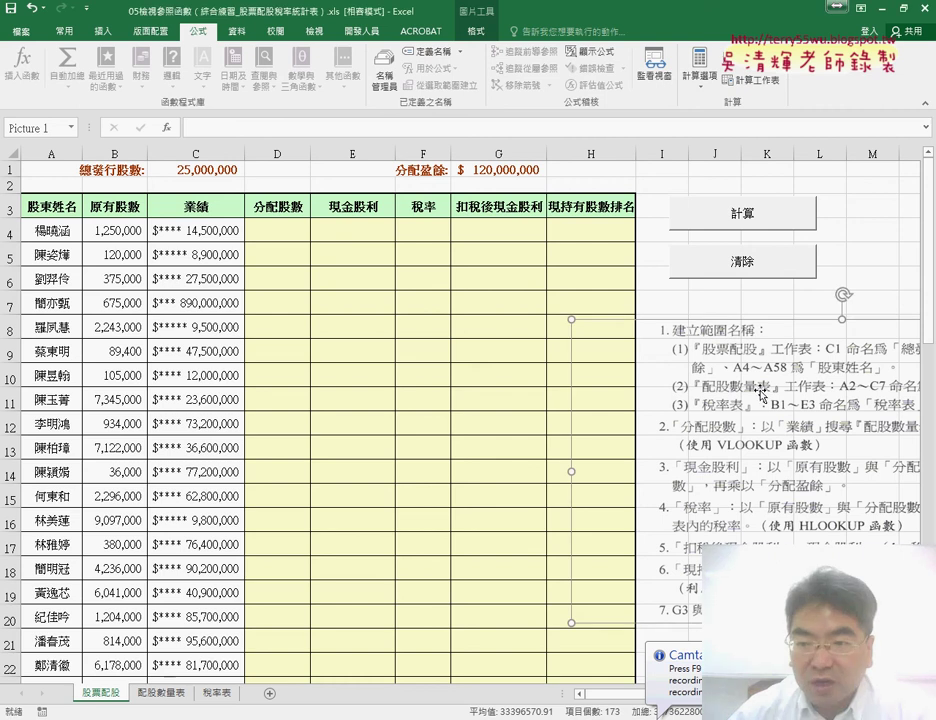
Give the instructions picture the Beveled Matte, White (斜角霧面, 白色) style and position it over the shareholder table.
{"action": "left_click_drag", "start_coordinate": [772, 397], "coordinate": [405, 390]}
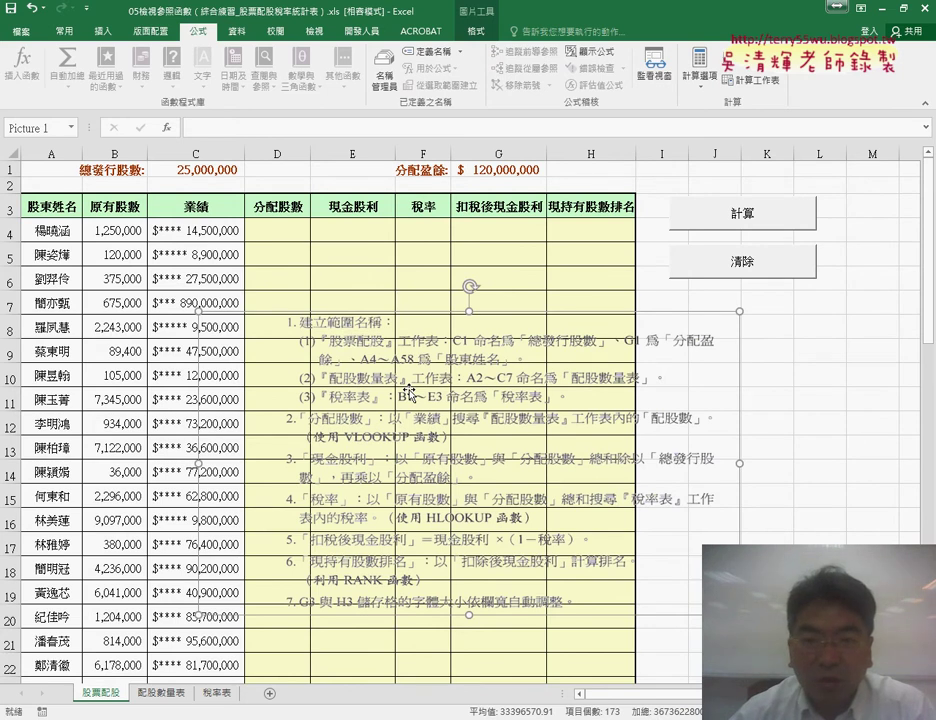
{"action": "left_click", "coordinate": [477, 32]}
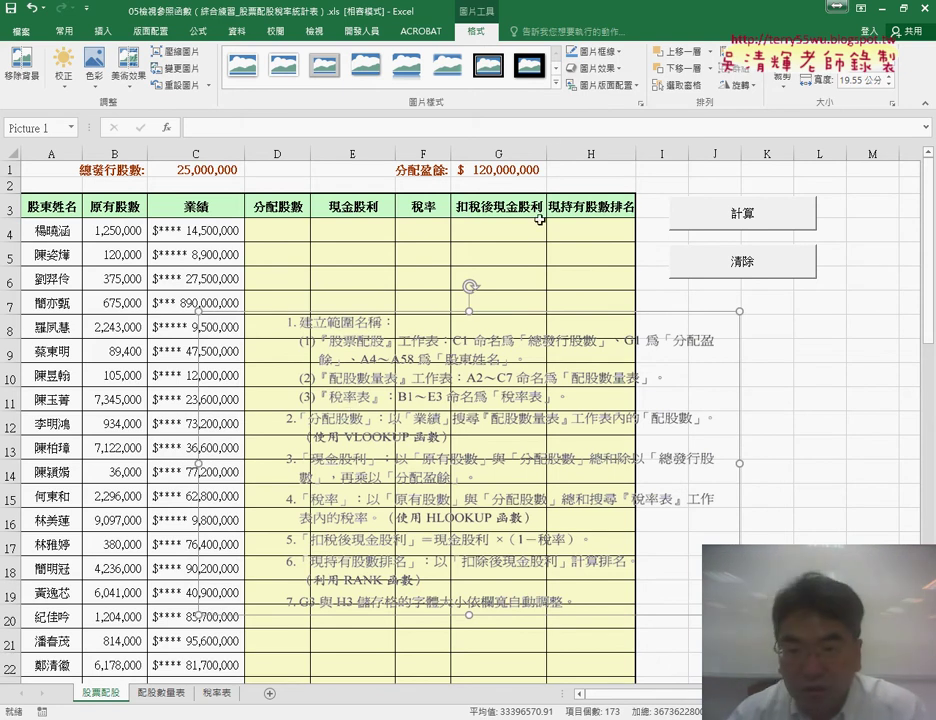
{"action": "left_click", "coordinate": [556, 84]}
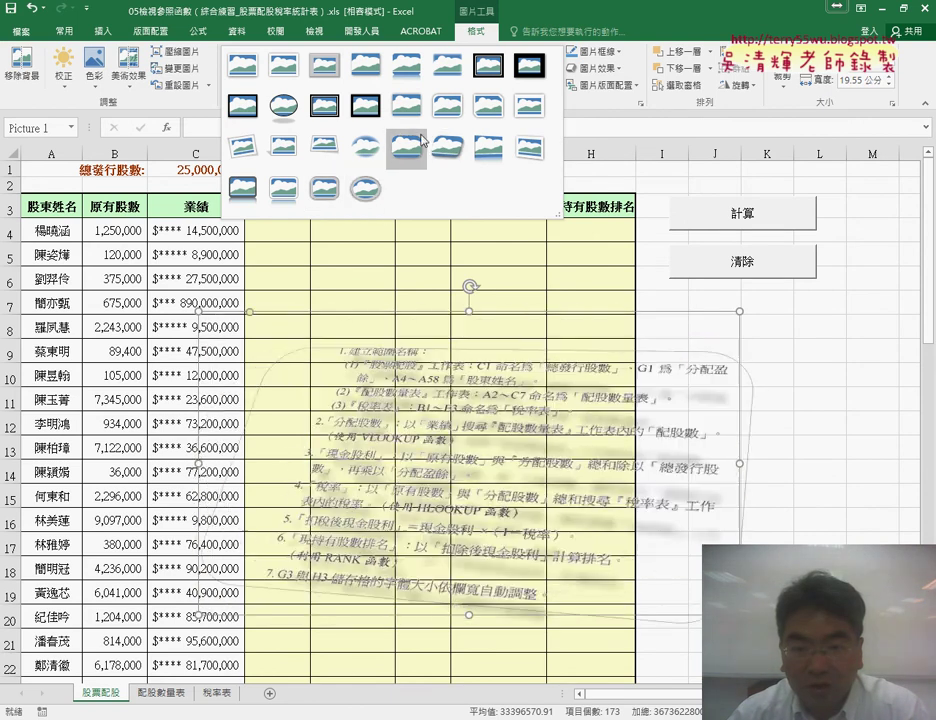
{"action": "left_click", "coordinate": [298, 72]}
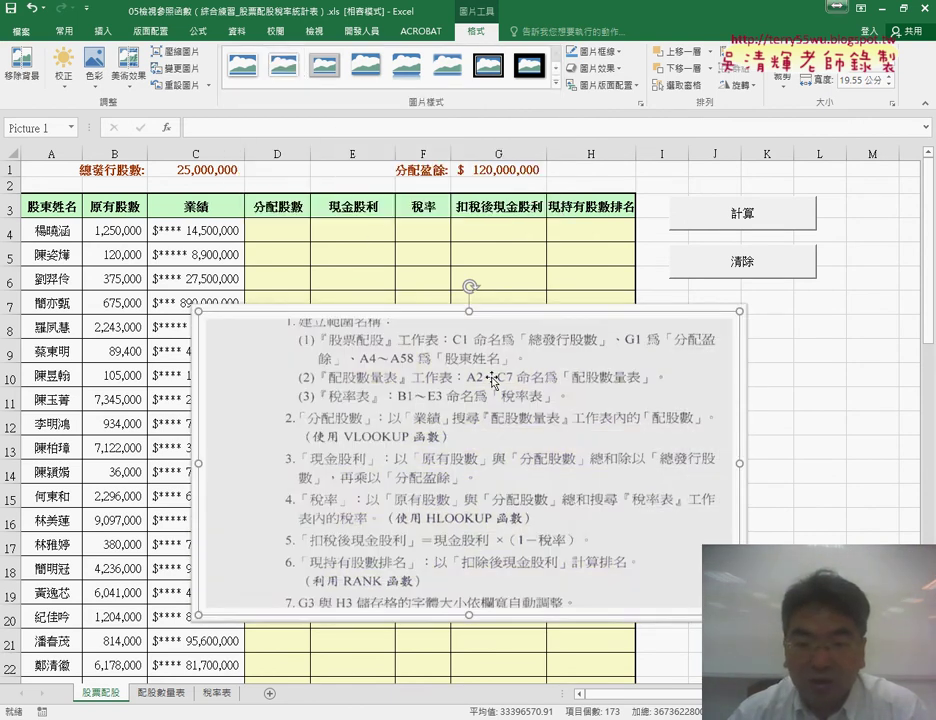
{"action": "left_click_drag", "start_coordinate": [500, 378], "coordinate": [531, 405]}
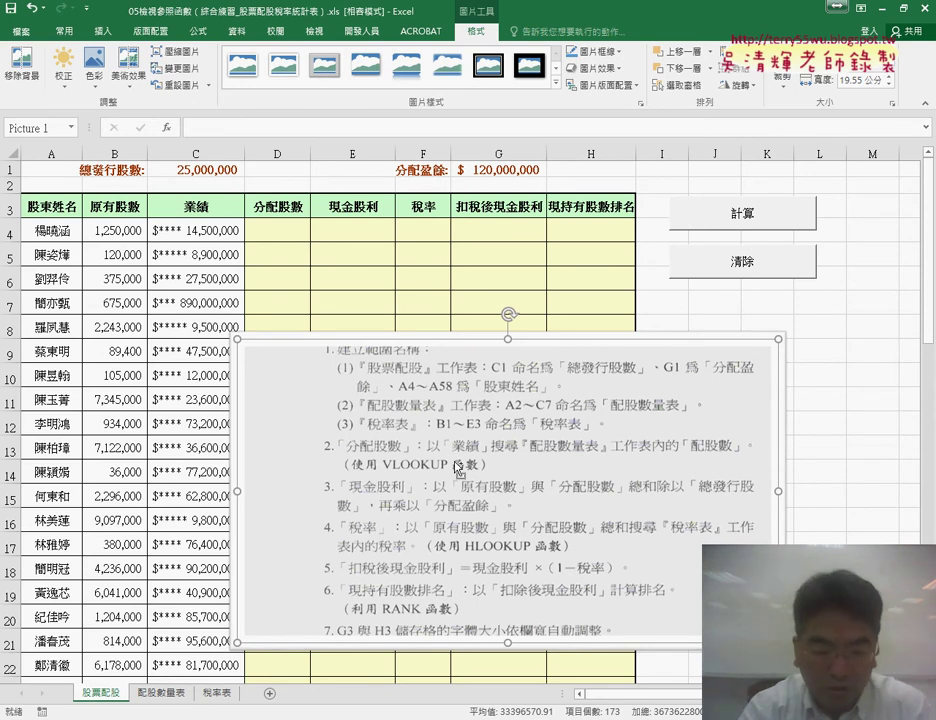
{"action": "left_click_drag", "start_coordinate": [345, 456], "coordinate": [400, 455]}
{"action": "left_click_drag", "start_coordinate": [256, 213], "coordinate": [300, 211]}
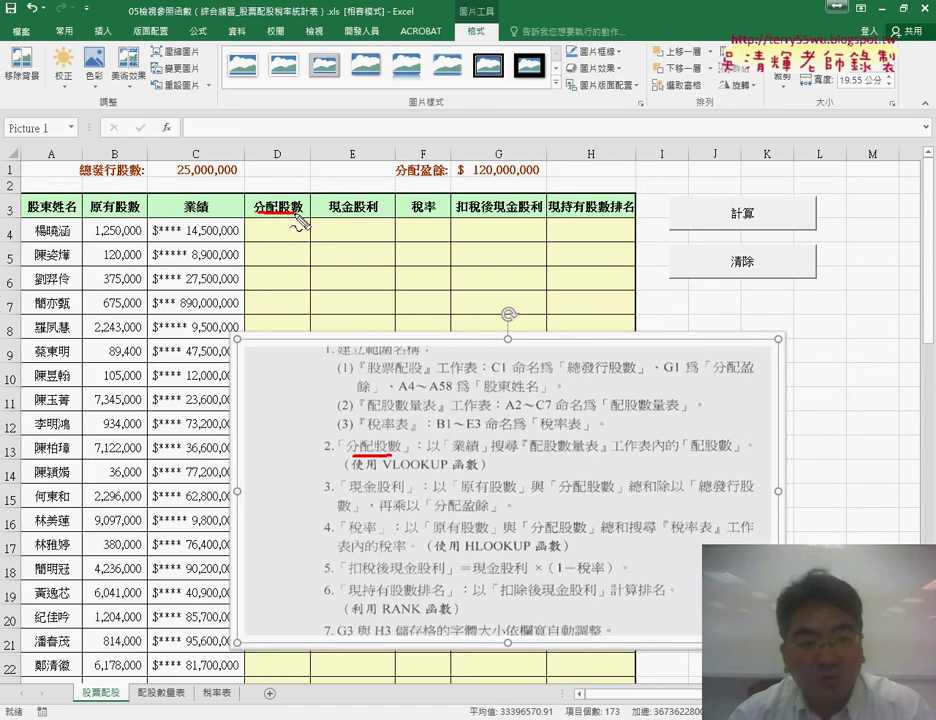
{"action": "left_click_drag", "start_coordinate": [453, 457], "coordinate": [486, 457]}
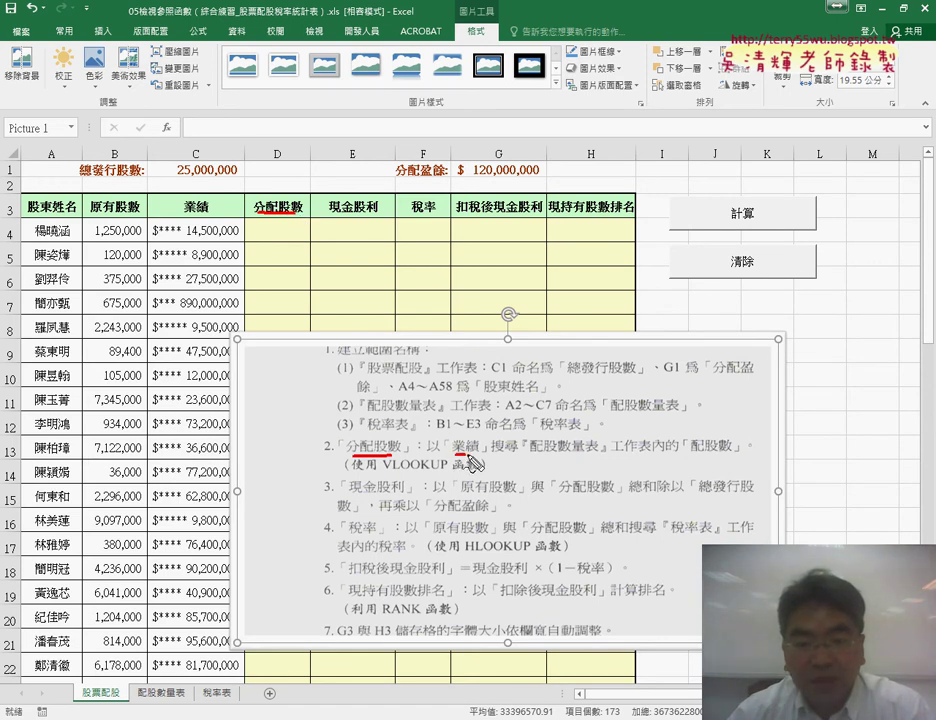
{"action": "left_click_drag", "start_coordinate": [211, 212], "coordinate": [184, 213]}
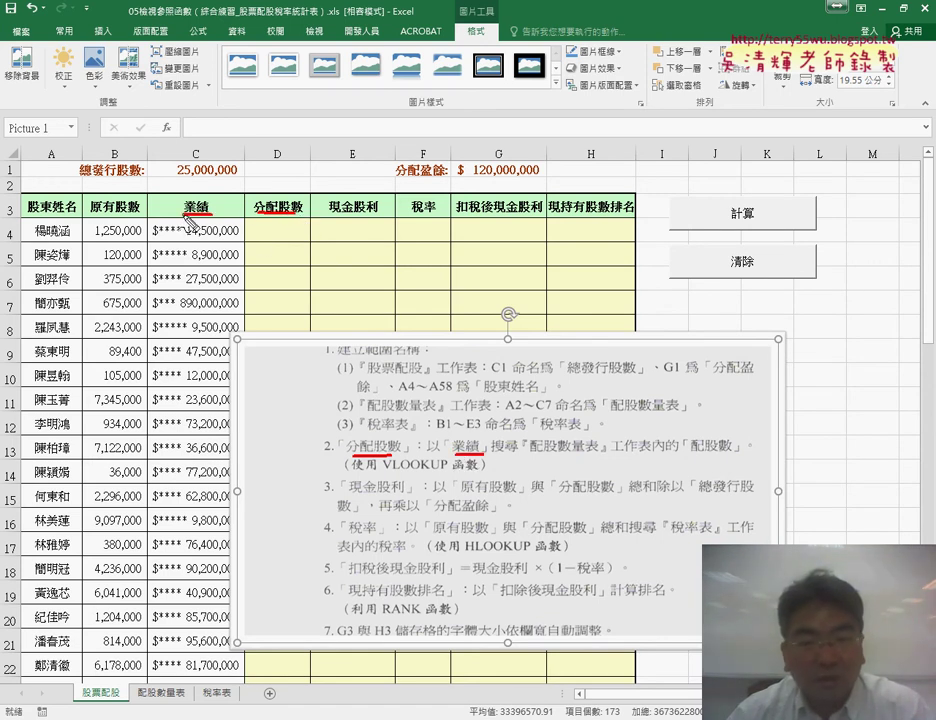
{"action": "left_click_drag", "start_coordinate": [532, 452], "coordinate": [603, 452]}
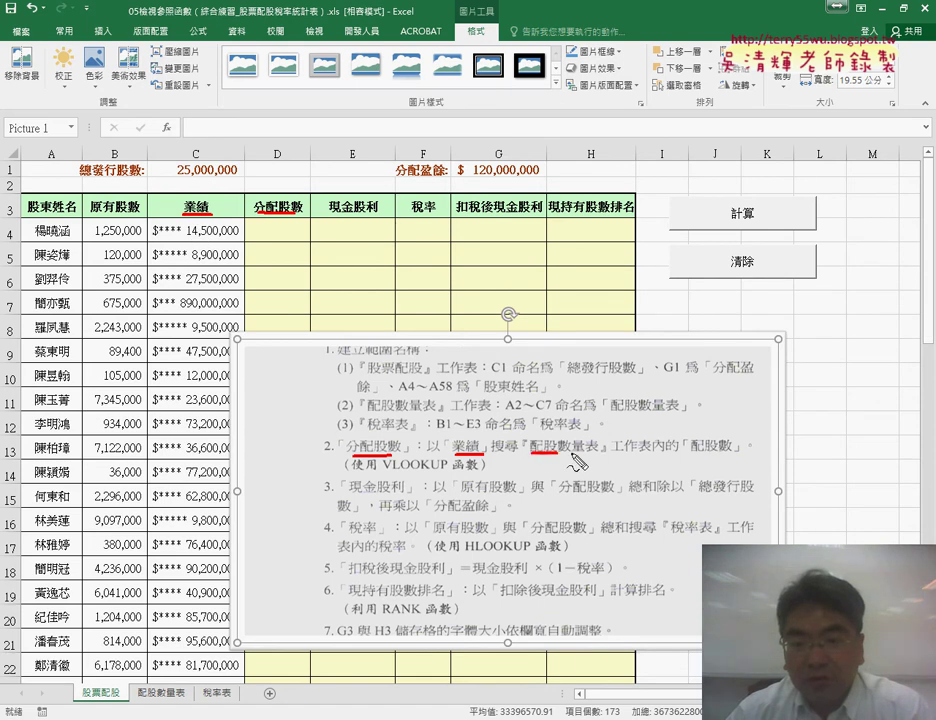
{"action": "left_click_drag", "start_coordinate": [189, 706], "coordinate": [188, 708]}
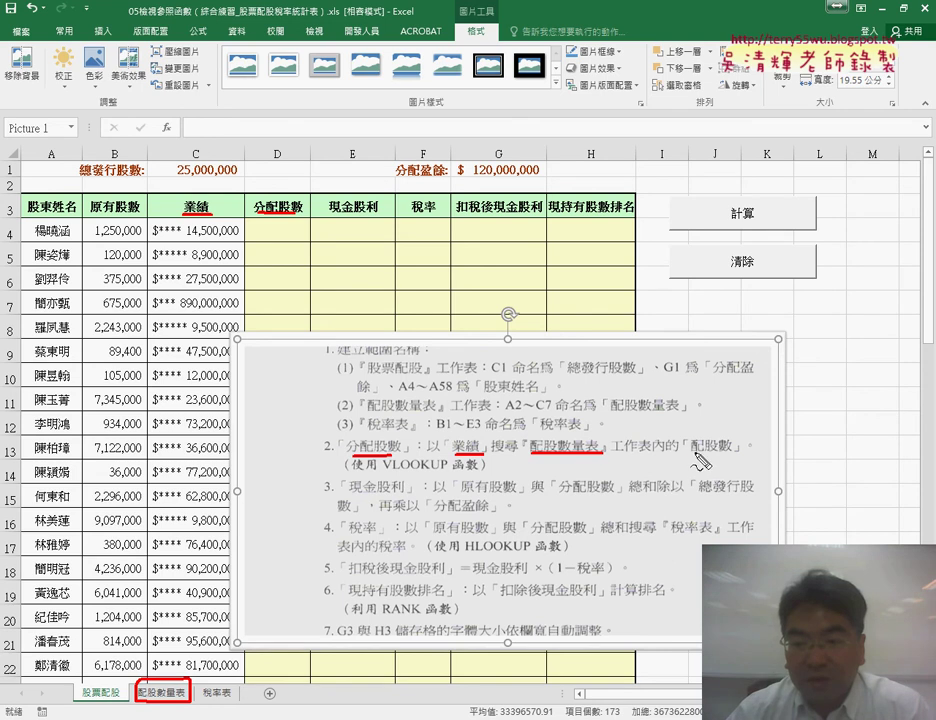
{"action": "left_click_drag", "start_coordinate": [694, 452], "coordinate": [729, 453]}
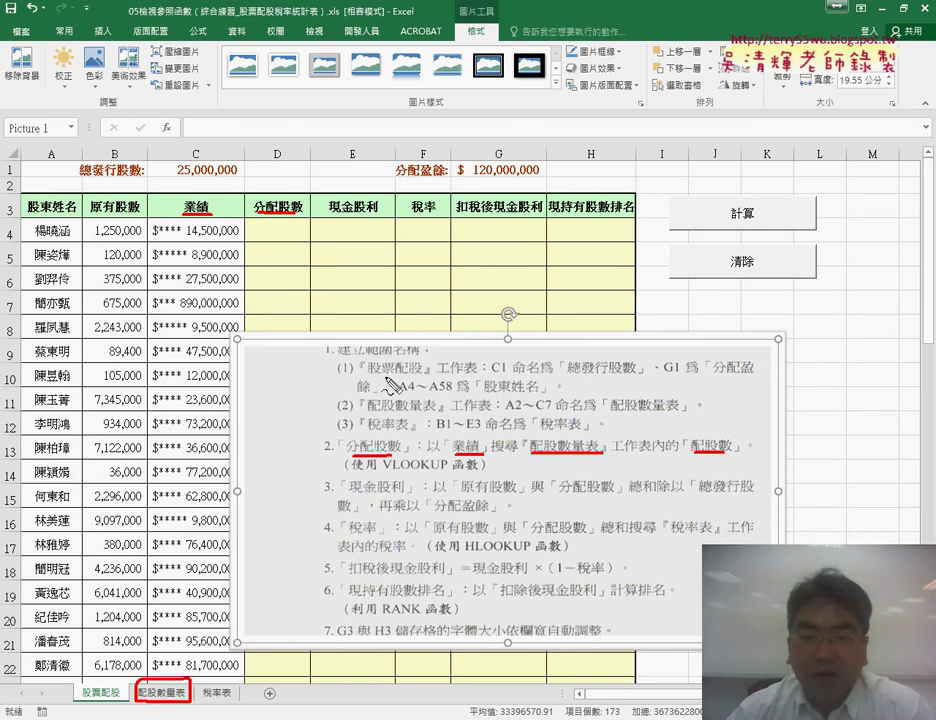
{"action": "key", "text": "Escape"}
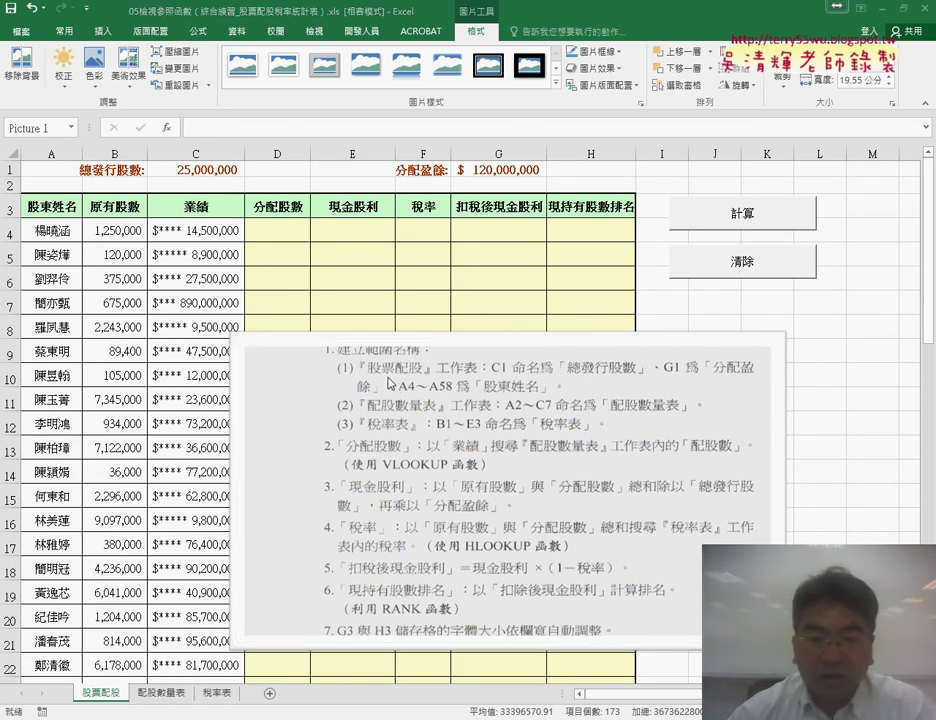
Match C4's 業績 to the 1,000–2,000 萬 bracket on 配股數量表 and enter 35,000 shares in D4.
{"action": "left_click", "coordinate": [211, 230]}
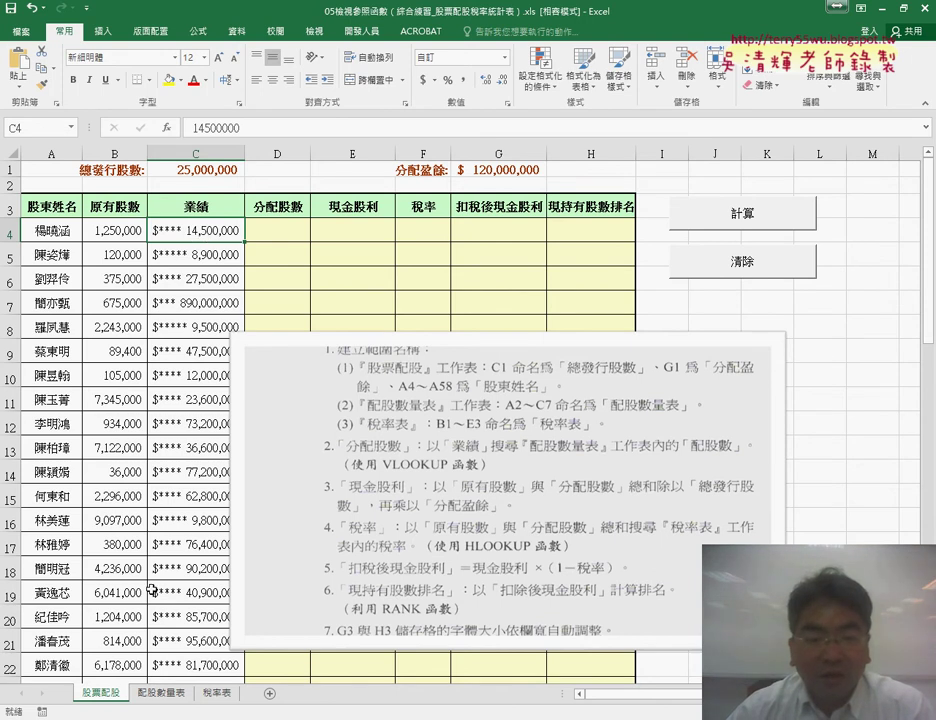
{"action": "left_click", "coordinate": [161, 693]}
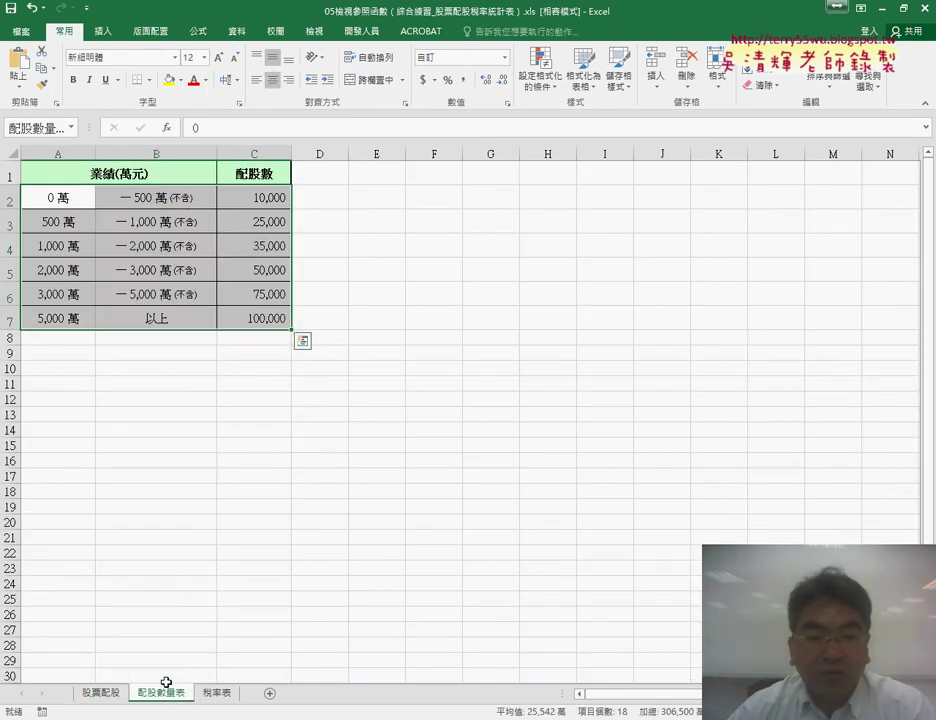
{"action": "left_click_drag", "start_coordinate": [69, 245], "coordinate": [178, 245]}
{"action": "left_click", "coordinate": [253, 246]}
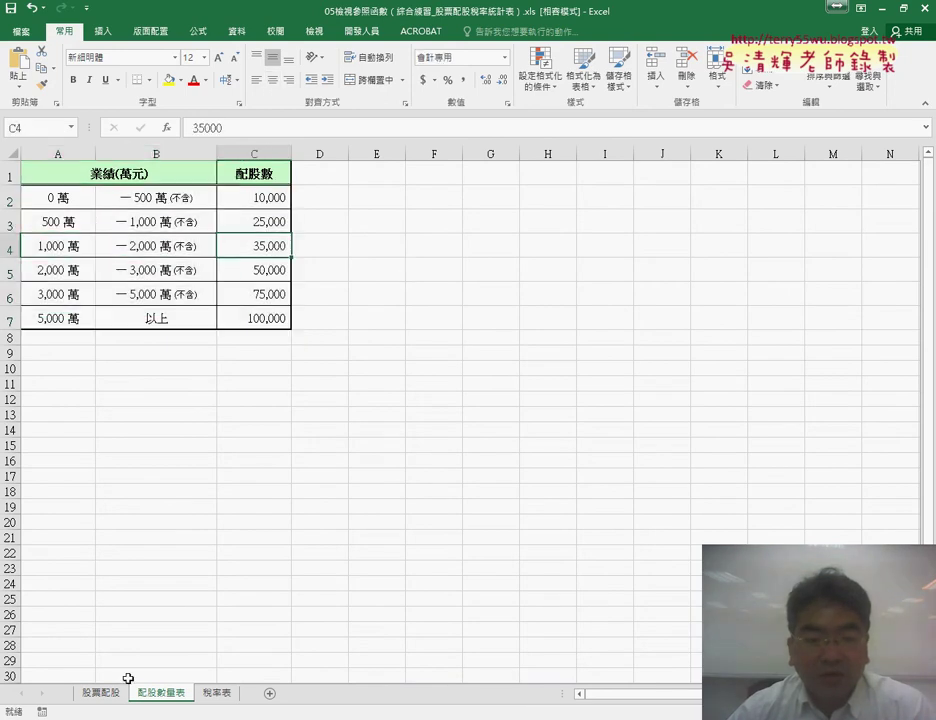
{"action": "left_click", "coordinate": [101, 692]}
{"action": "left_click", "coordinate": [310, 234]}
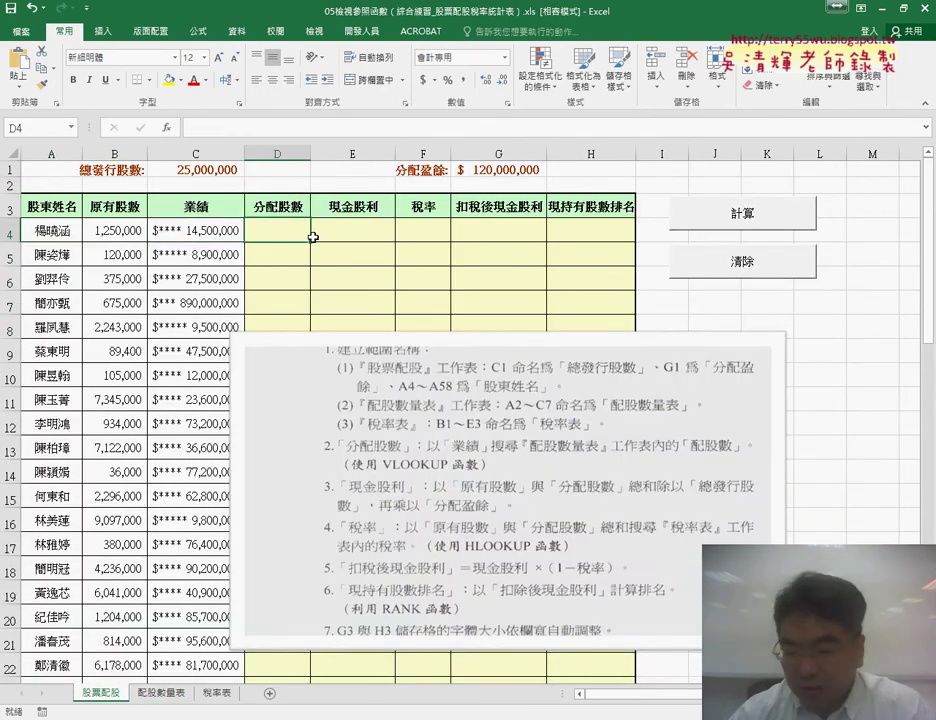
{"action": "type", "text": "35000"}
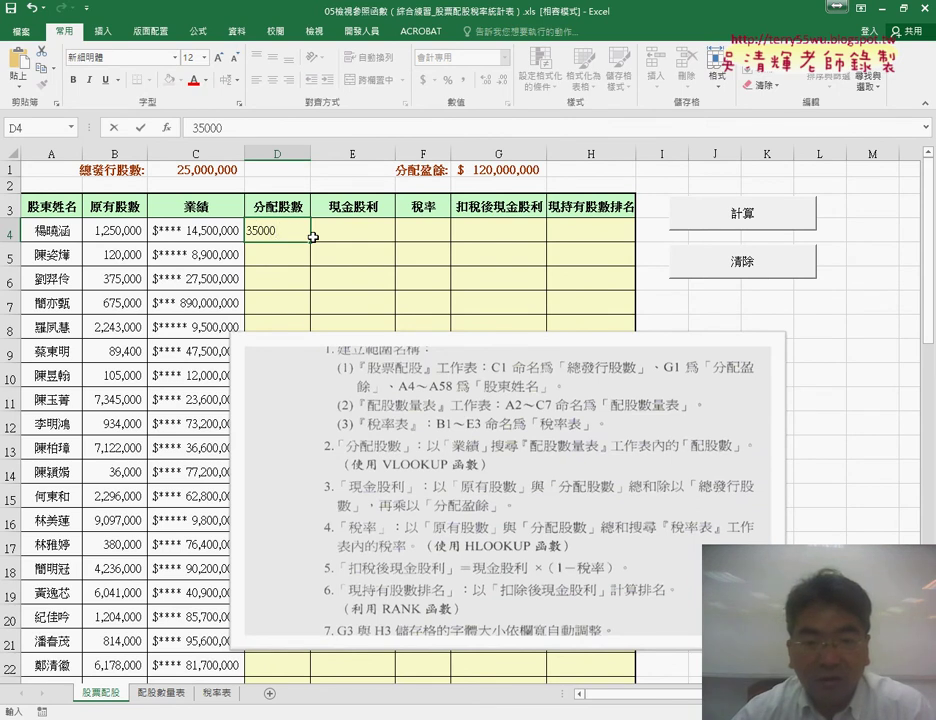
{"action": "key", "text": "Return"}
Match C5's 業績 to the 500–1,000 萬 bracket and enter 25,000 shares in D5.
{"action": "left_click", "coordinate": [213, 266]}
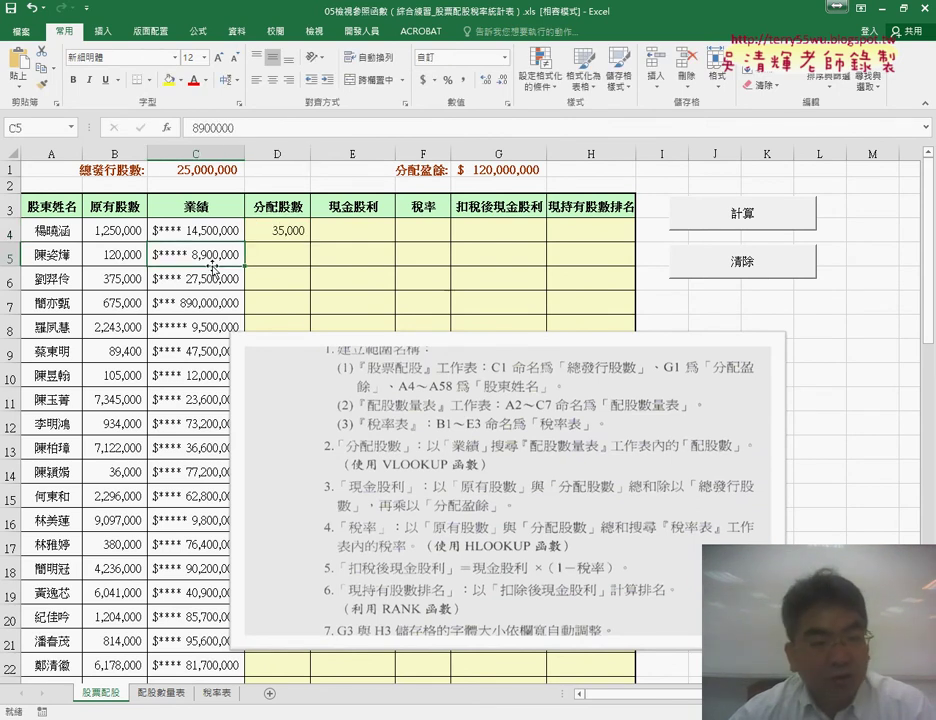
{"action": "left_click", "coordinate": [161, 690]}
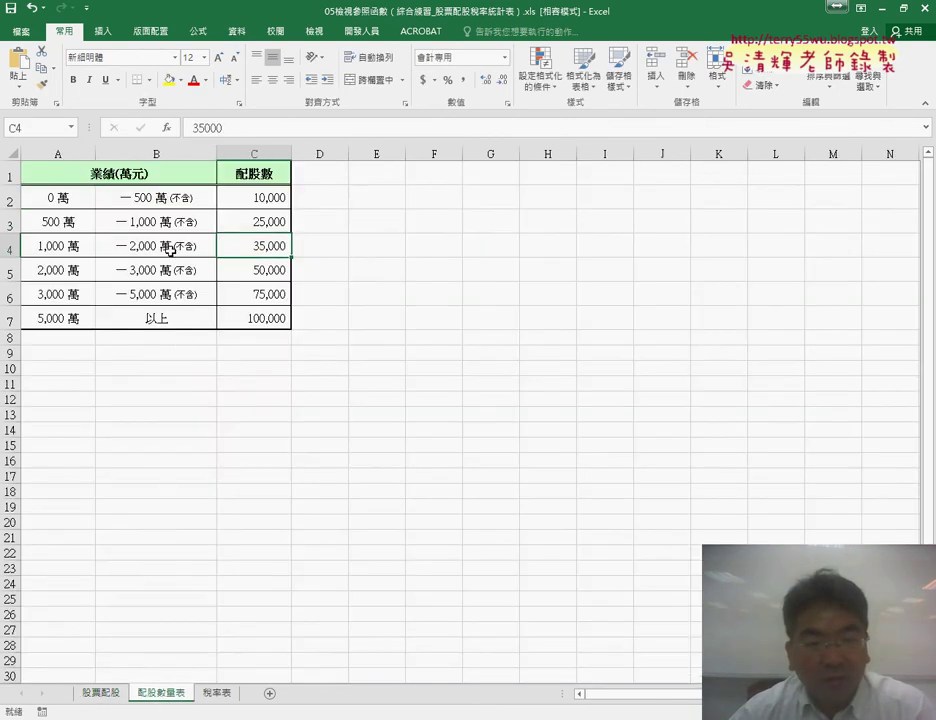
{"action": "left_click_drag", "start_coordinate": [74, 222], "coordinate": [140, 221]}
{"action": "left_click", "coordinate": [259, 229]}
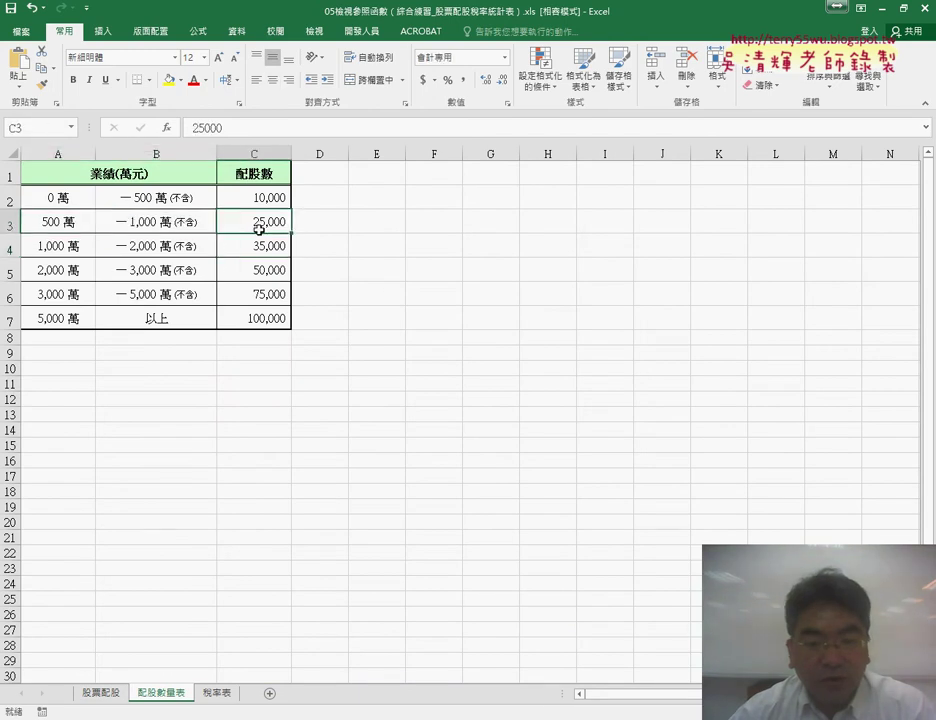
{"action": "left_click", "coordinate": [113, 690]}
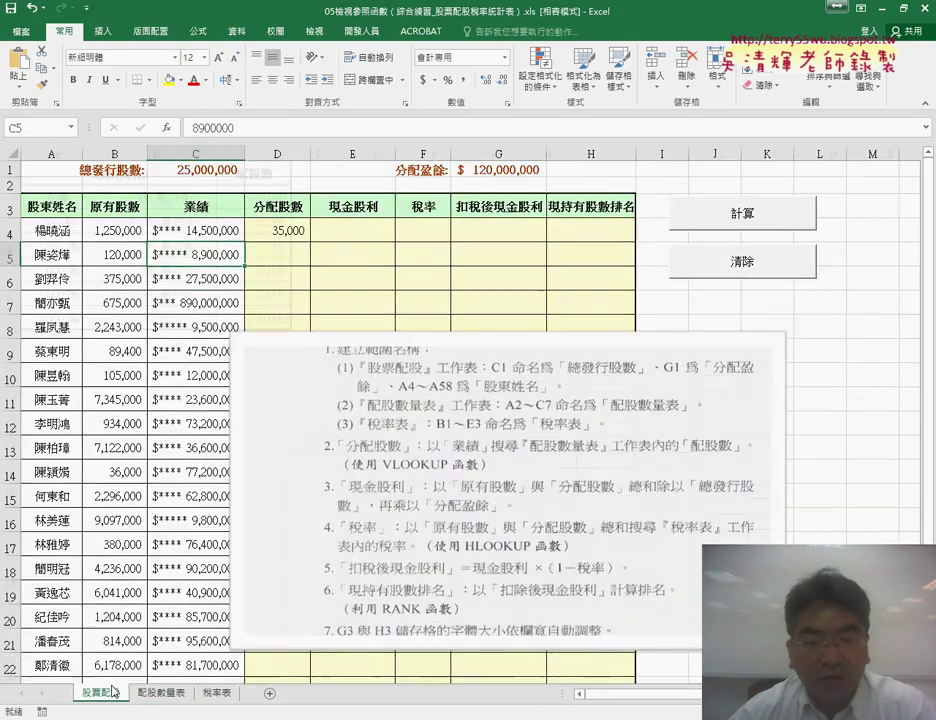
{"action": "left_click", "coordinate": [275, 254]}
{"action": "type", "text": "25000"}
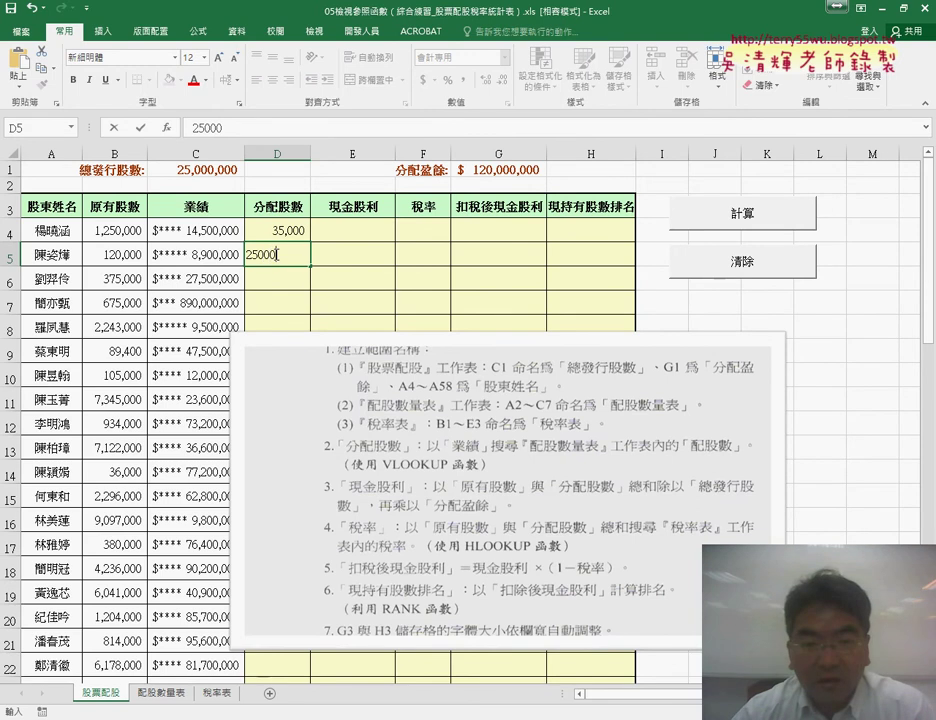
{"action": "key", "text": "Return"}
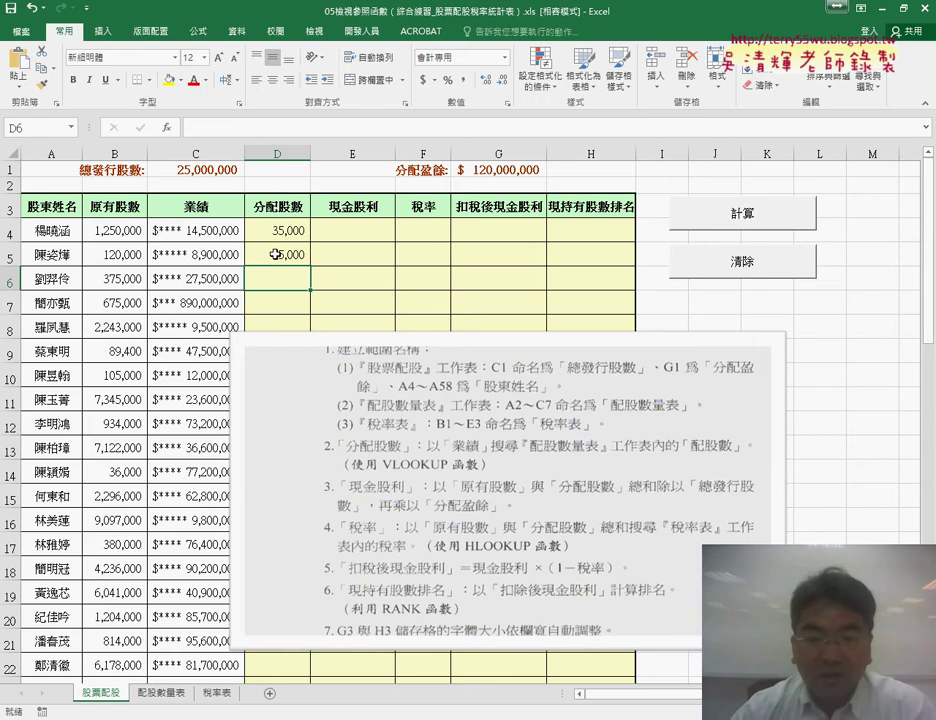
Clear the manually entered share values from D5 and D4.
{"action": "left_click", "coordinate": [276, 254]}
{"action": "key", "text": "Delete"}
{"action": "key", "text": "Up"}
{"action": "key", "text": "Delete"}
{"action": "key", "text": "Down"}
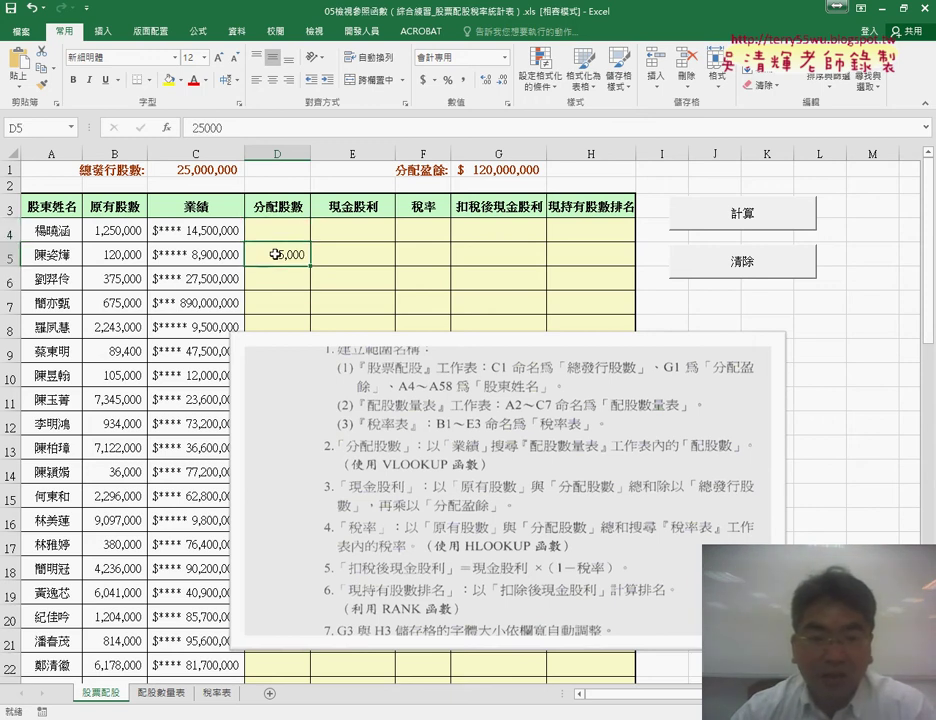
{"action": "key", "text": "Up"}
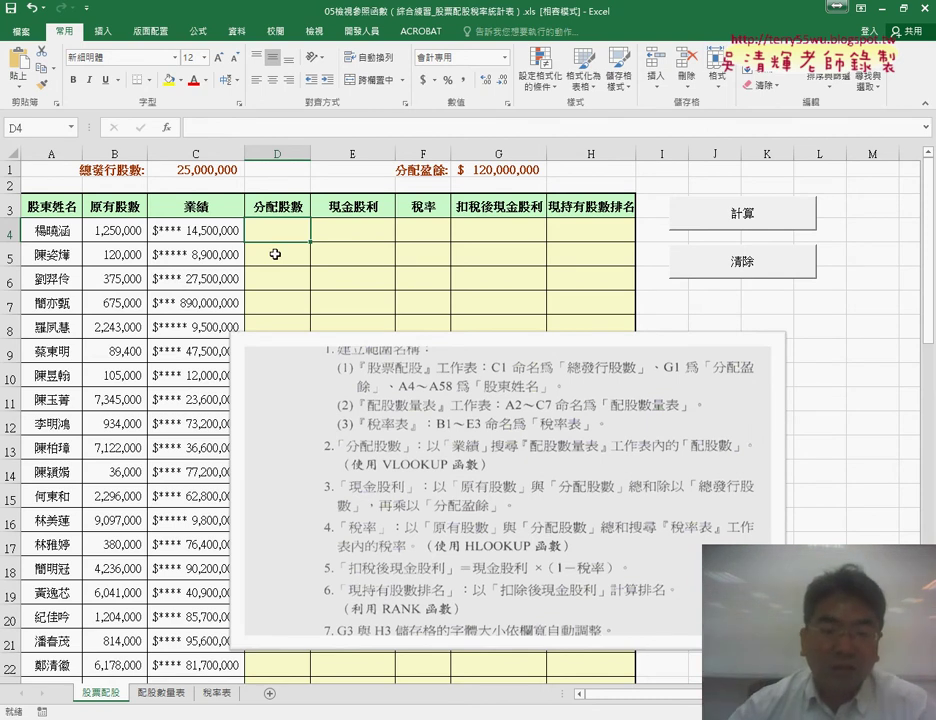
Compare C4's 業績 with the table's 0 萬 lower bound, then select D4.
{"action": "left_click", "coordinate": [207, 229]}
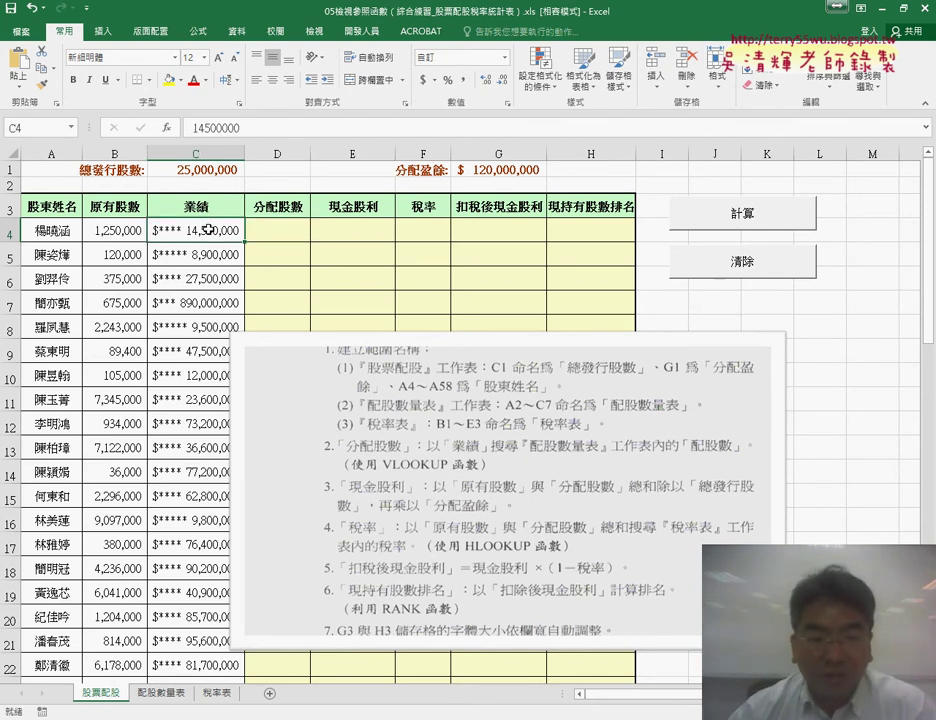
{"action": "left_click", "coordinate": [170, 694]}
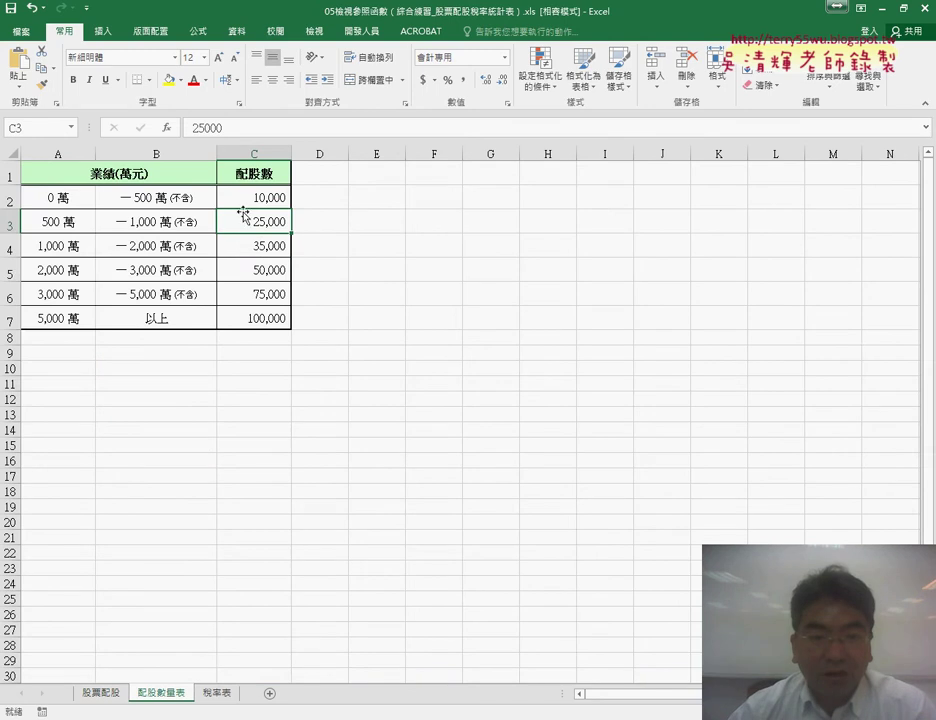
{"action": "left_click", "coordinate": [78, 198]}
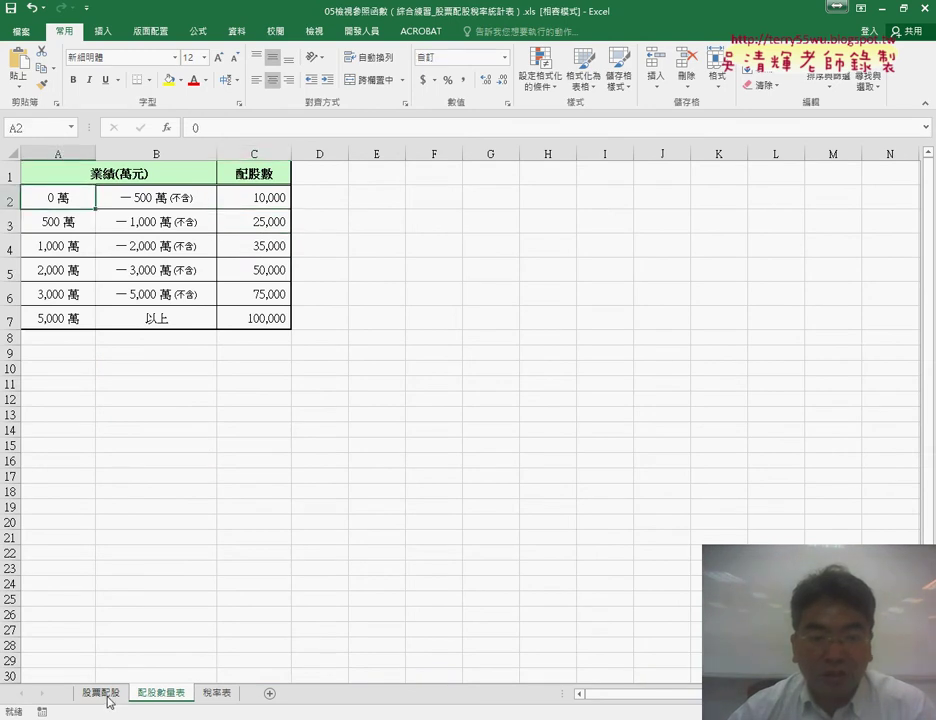
{"action": "left_click", "coordinate": [106, 695]}
{"action": "left_click", "coordinate": [289, 230]}
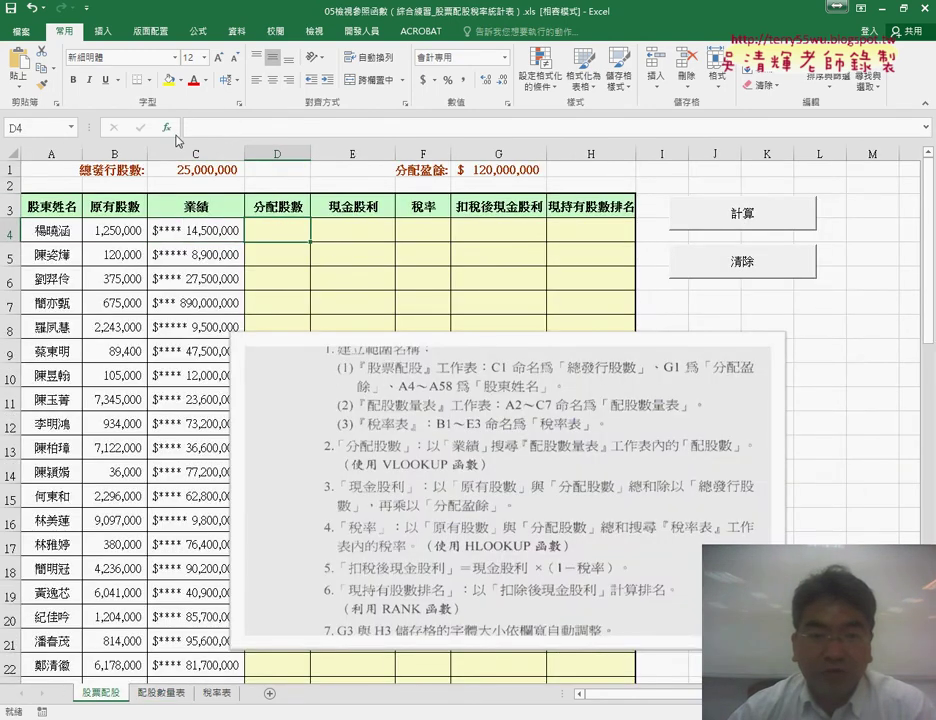
Insert a VLOOKUP function into D4 from the 檢視與參照 category.
{"action": "left_click", "coordinate": [170, 130]}
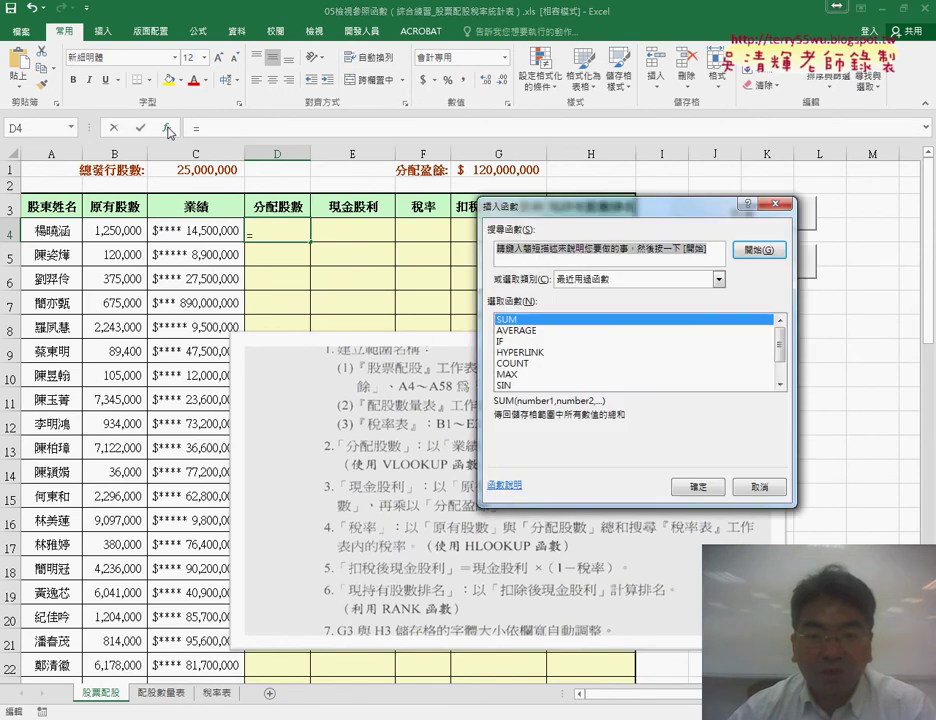
{"action": "left_click", "coordinate": [625, 285]}
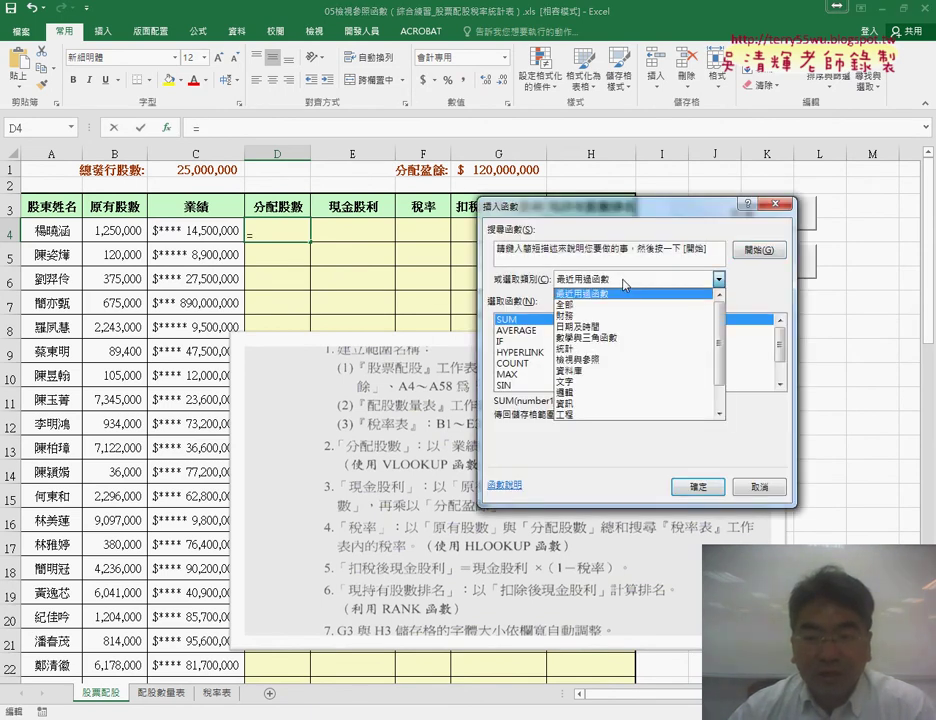
{"action": "left_click", "coordinate": [589, 360]}
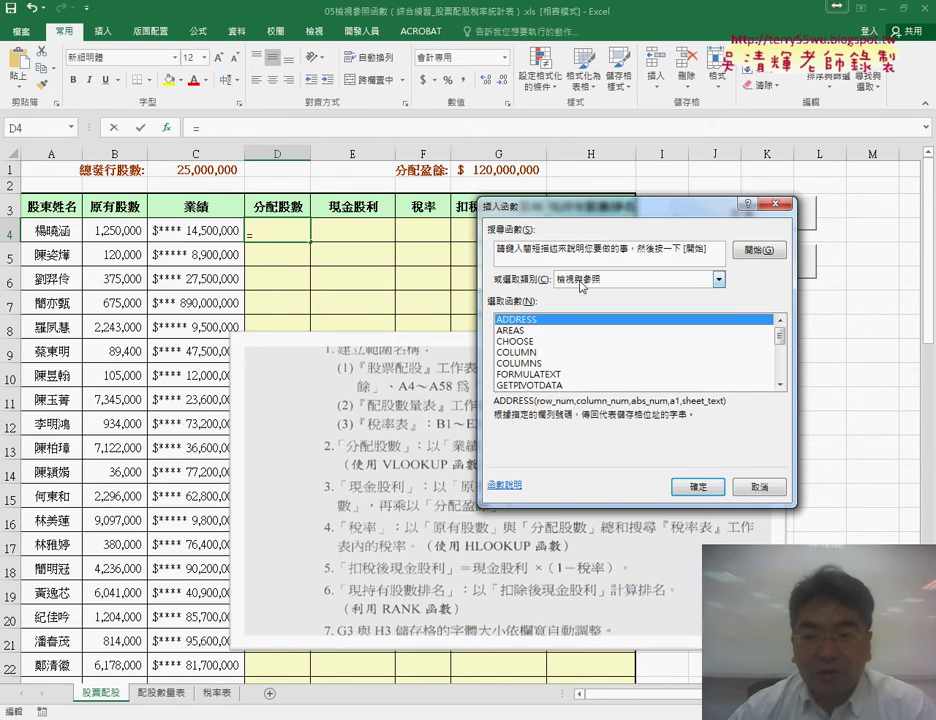
{"action": "scroll", "coordinate": [780, 360], "scroll_direction": "down", "scroll_amount": 4}
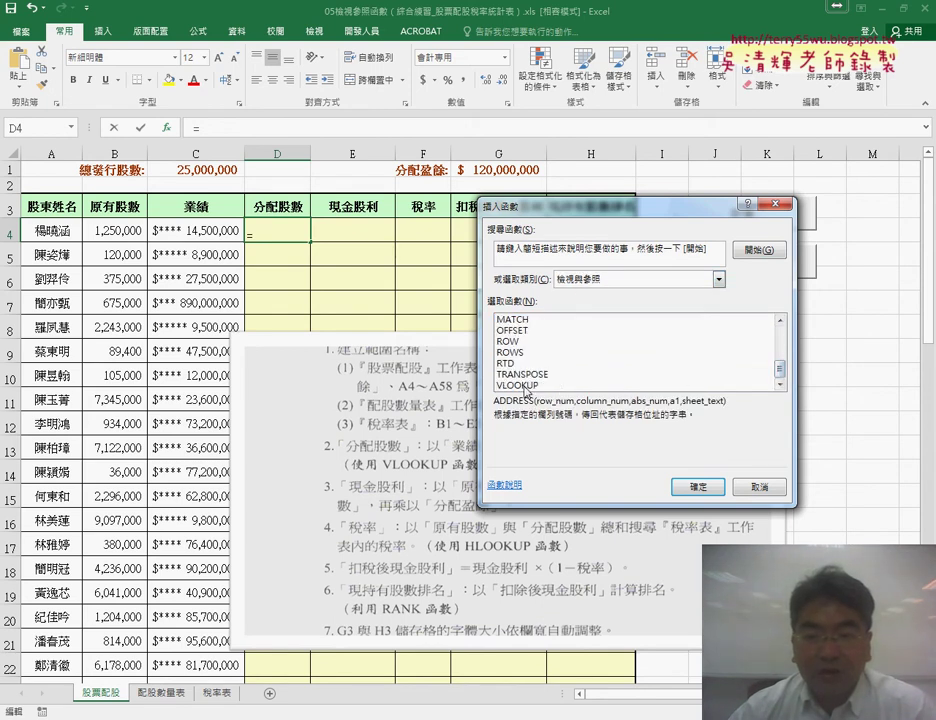
{"action": "left_click", "coordinate": [526, 386]}
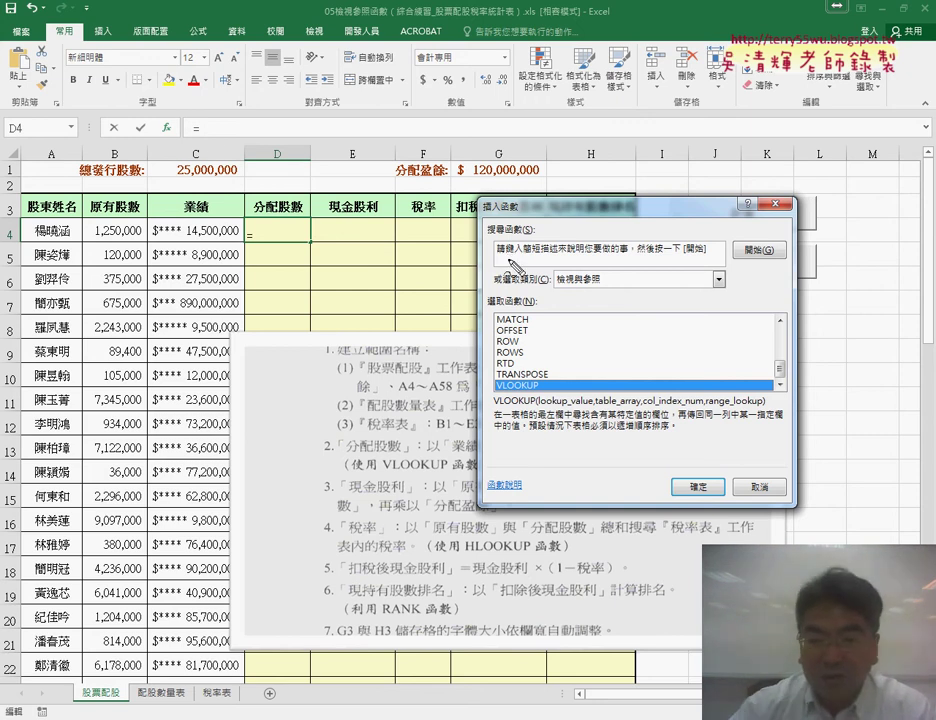
{"action": "left_click_drag", "start_coordinate": [552, 288], "coordinate": [560, 270]}
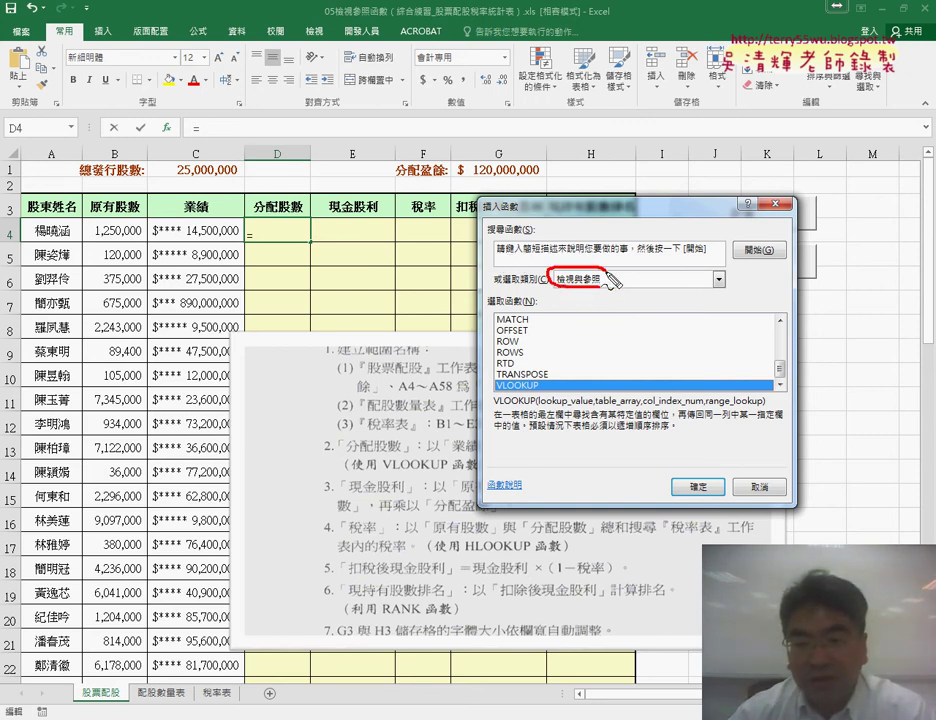
{"action": "left_click_drag", "start_coordinate": [170, 114], "coordinate": [152, 117]}
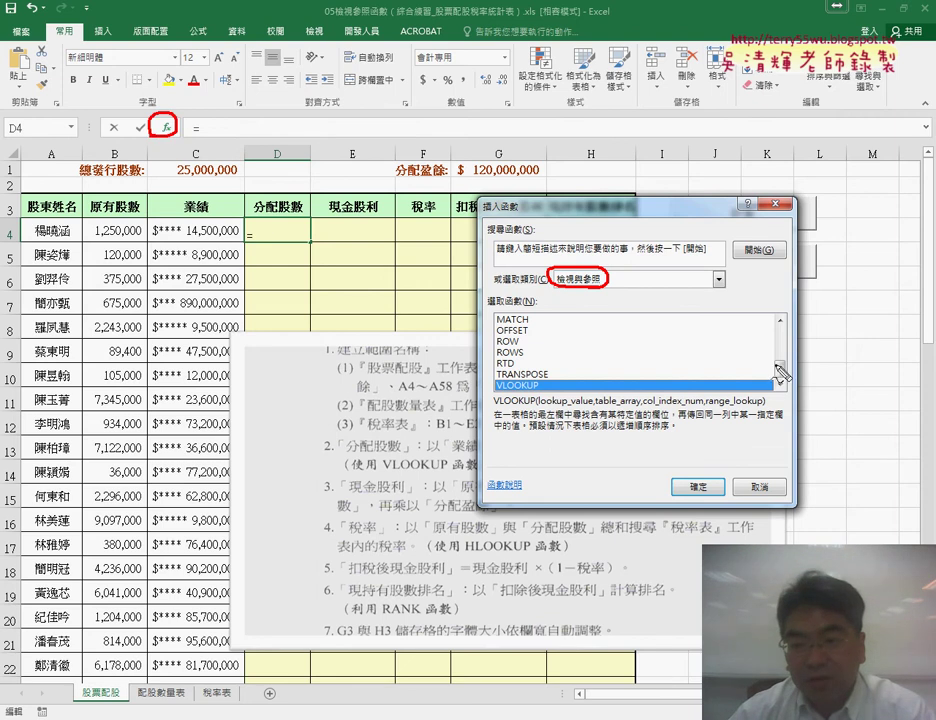
{"action": "left_click_drag", "start_coordinate": [781, 396], "coordinate": [786, 388]}
{"action": "left_click_drag", "start_coordinate": [553, 398], "coordinate": [545, 380]}
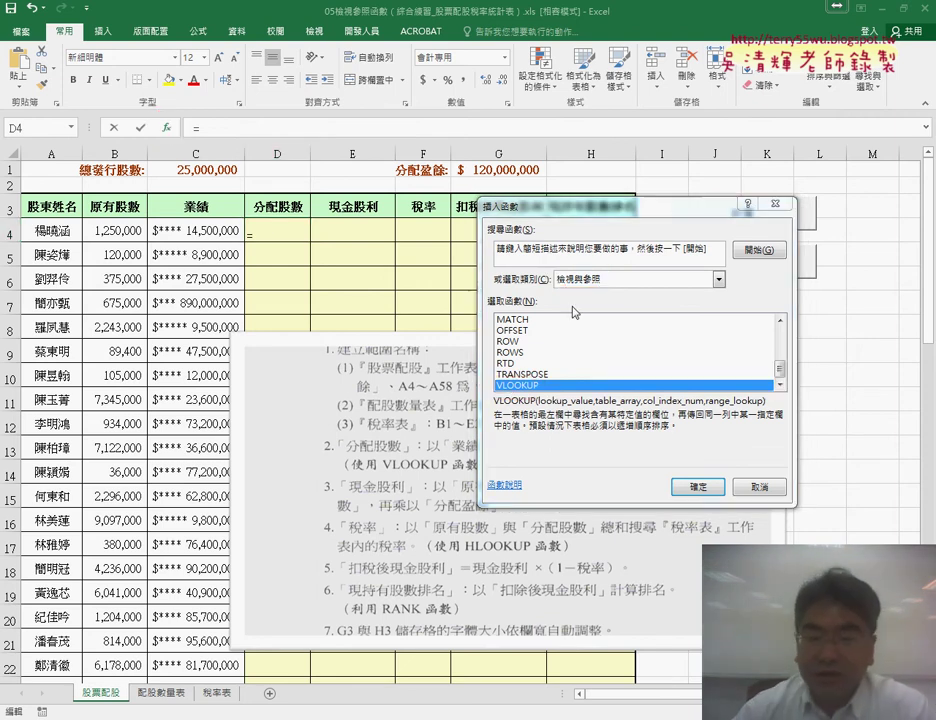
{"action": "left_click", "coordinate": [708, 489]}
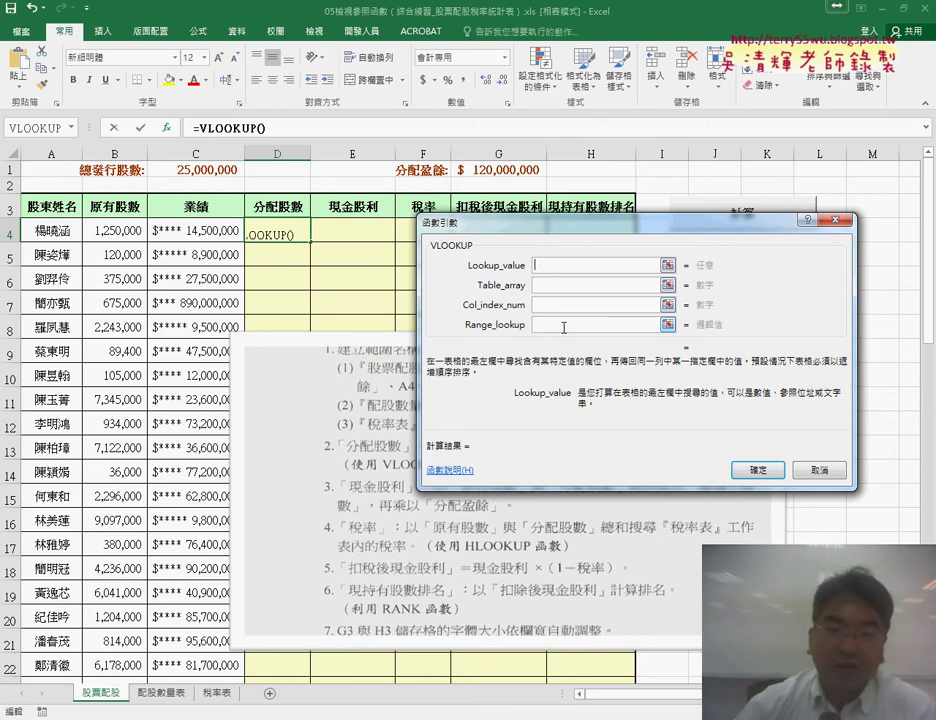
Set VLOOKUP's lookup value to C4 and its table array to the named range 配股數量表.
{"action": "left_click", "coordinate": [186, 230]}
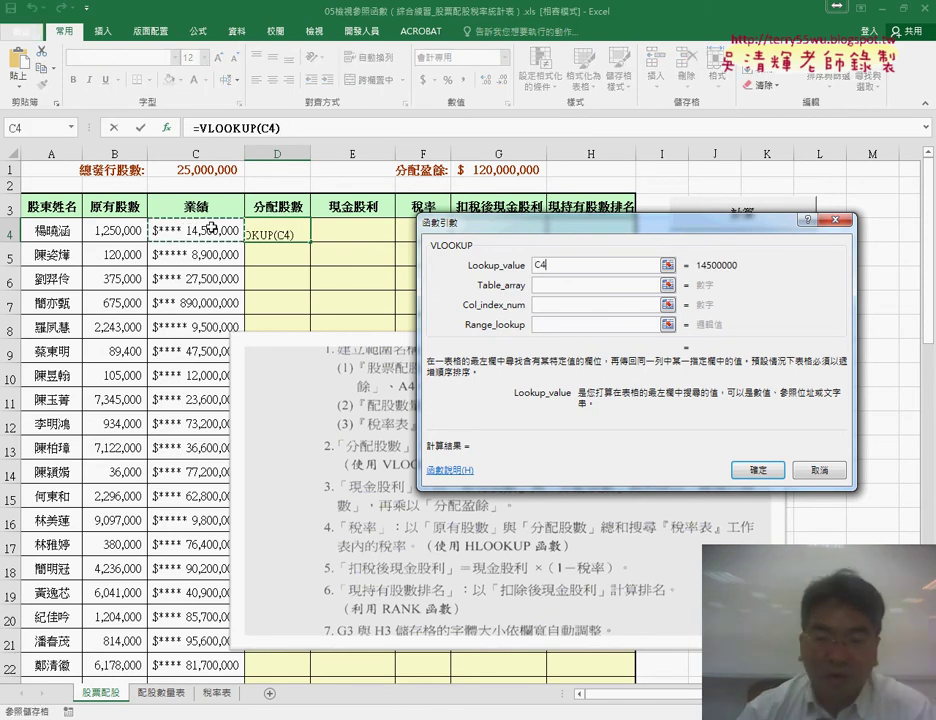
{"action": "left_click", "coordinate": [540, 286]}
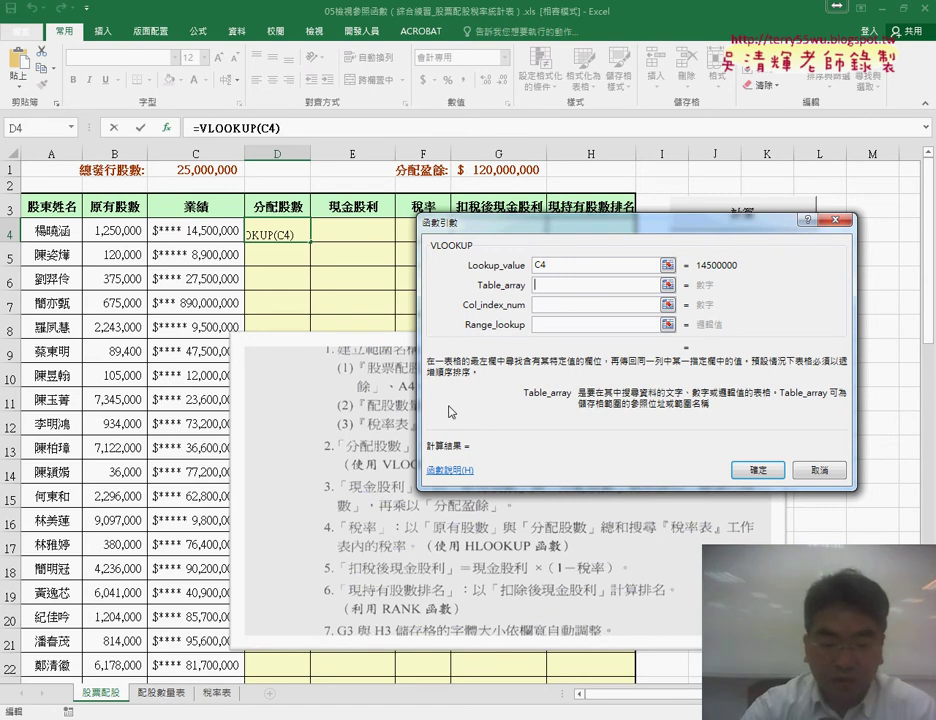
{"action": "key", "text": "F3"}
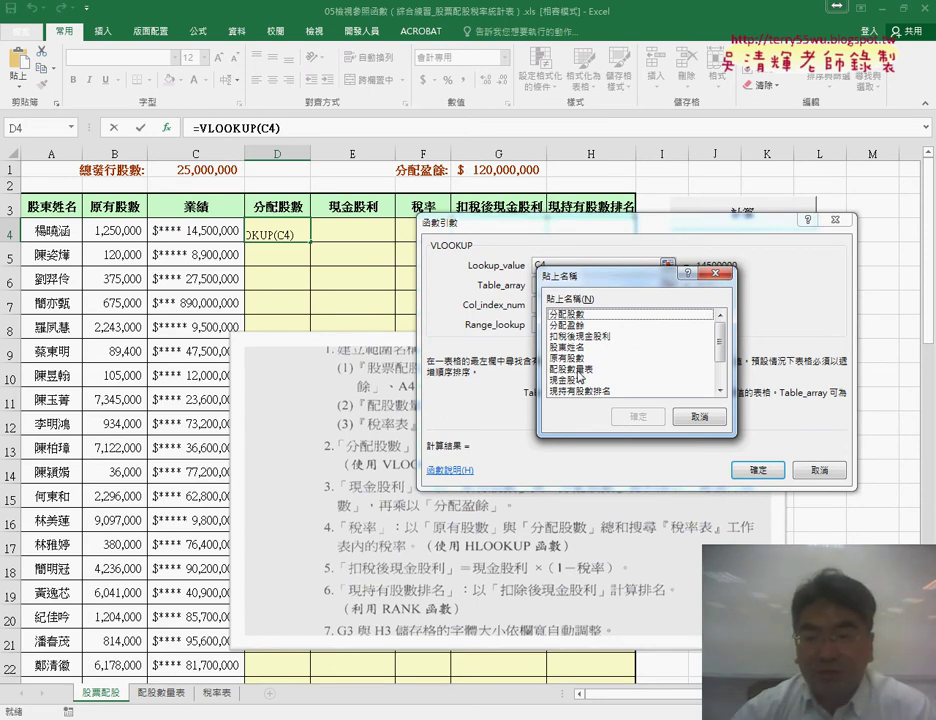
{"action": "left_click", "coordinate": [577, 371]}
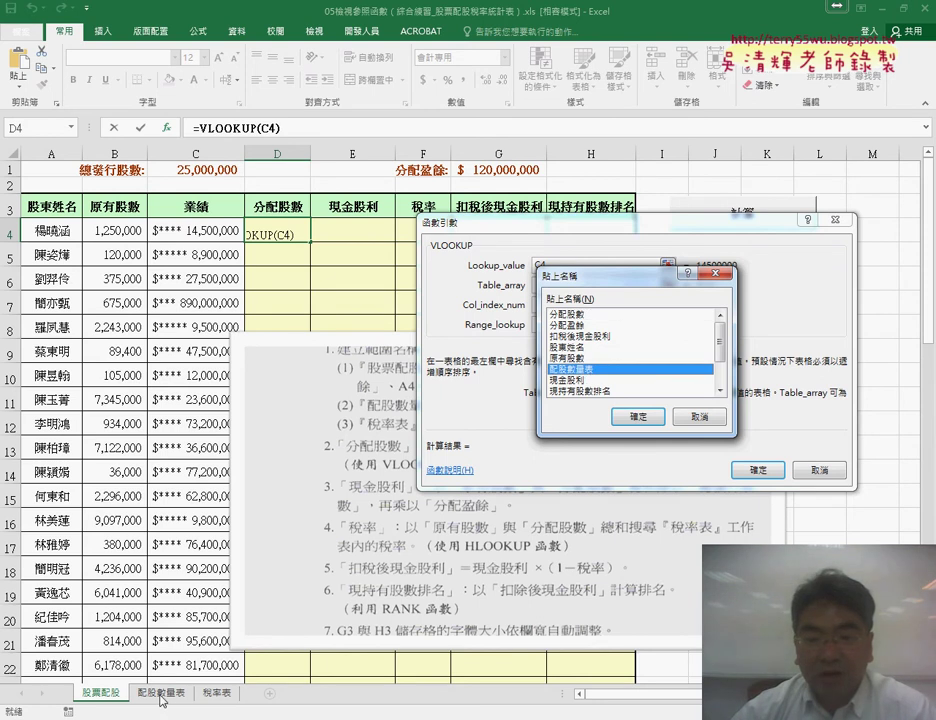
{"action": "left_click", "coordinate": [636, 418]}
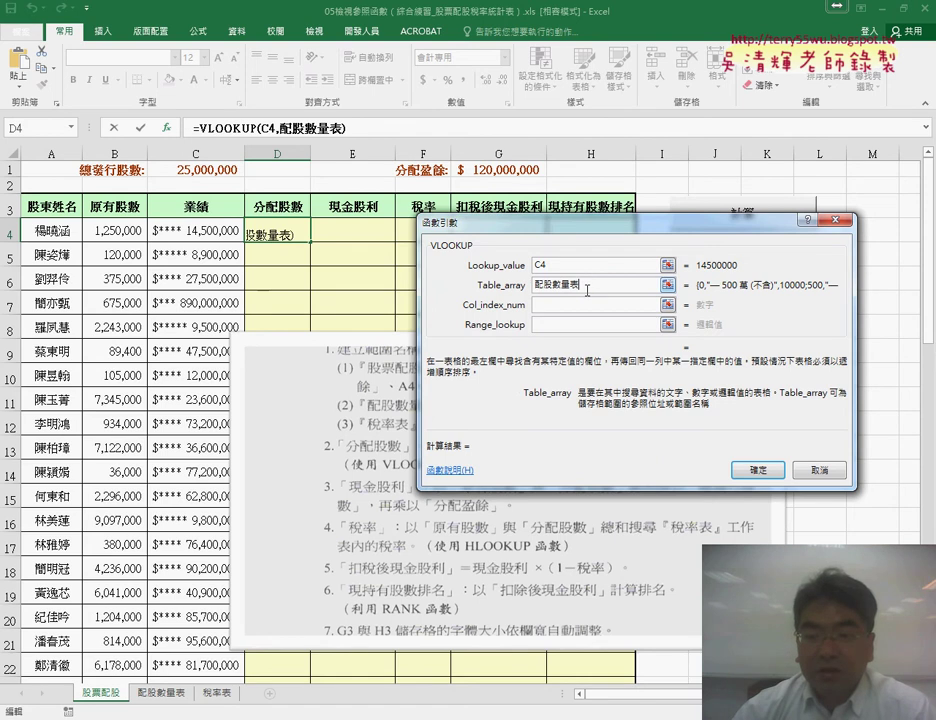
{"action": "left_click", "coordinate": [548, 305]}
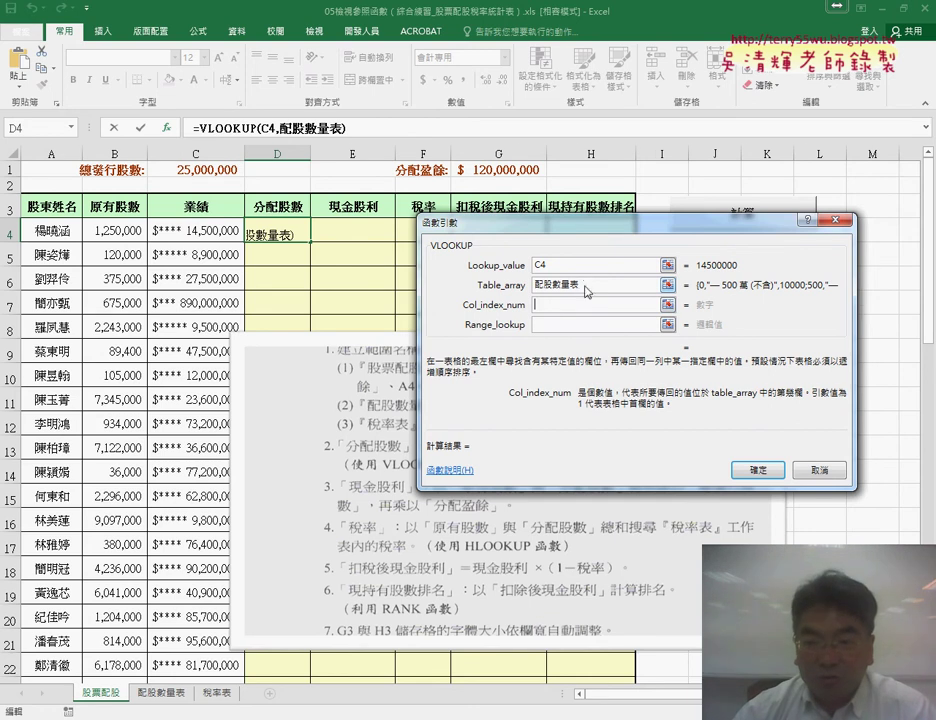
{"action": "left_click", "coordinate": [586, 285]}
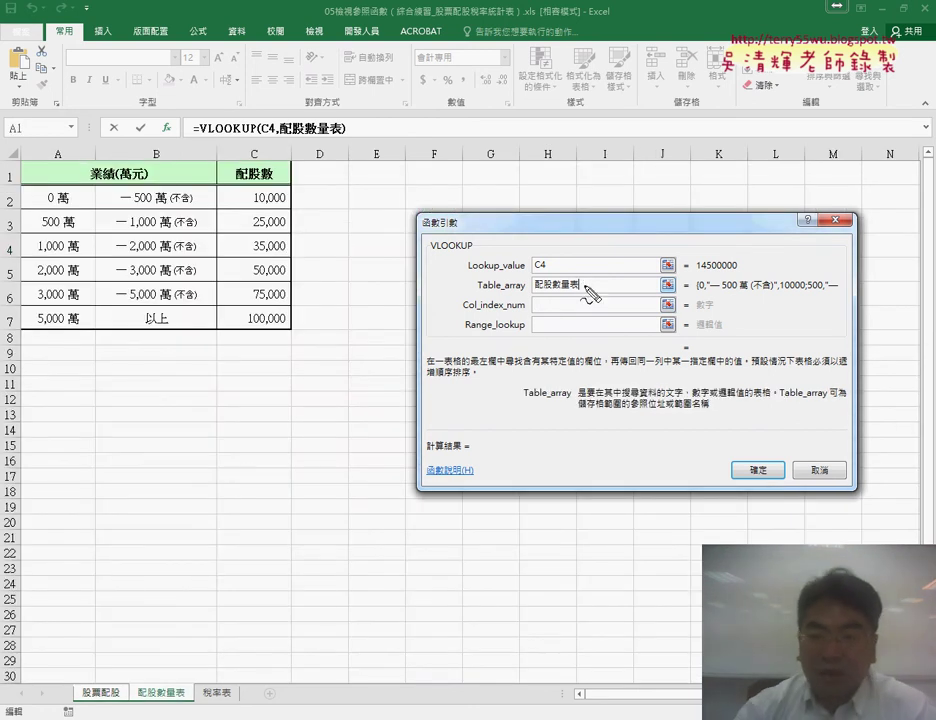
Annotate the 配股數量表 lookup table A2:C7 and its 1,000–2,000 萬 bracket.
{"action": "left_click_drag", "start_coordinate": [536, 290], "coordinate": [576, 292]}
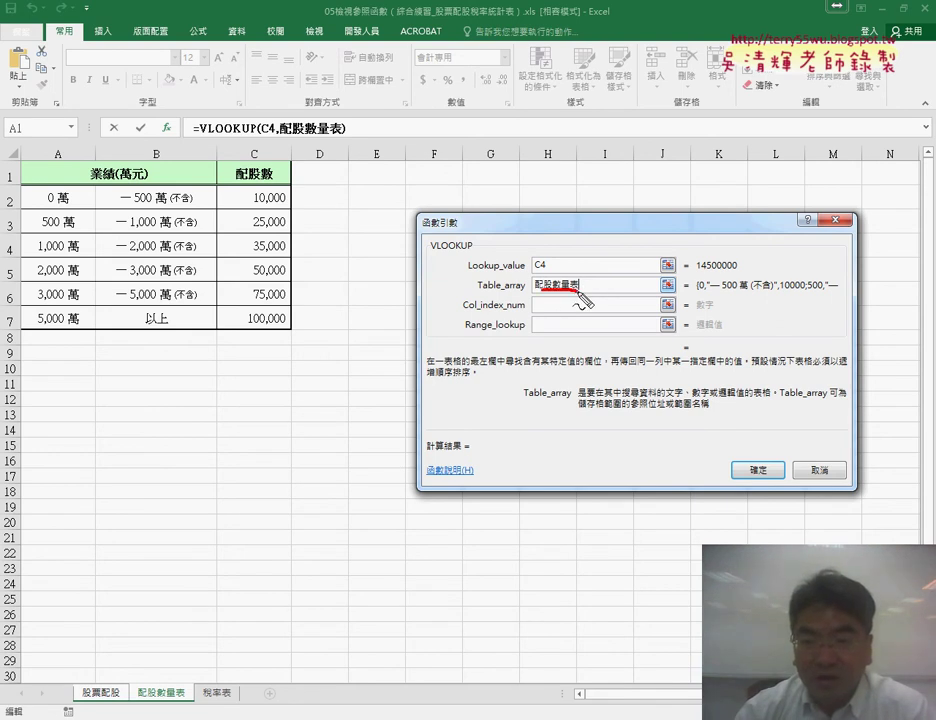
{"action": "left_click_drag", "start_coordinate": [698, 271], "coordinate": [737, 270]}
{"action": "left_click_drag", "start_coordinate": [9, 176], "coordinate": [12, 322]}
{"action": "left_click_drag", "start_coordinate": [30, 186], "coordinate": [36, 330]}
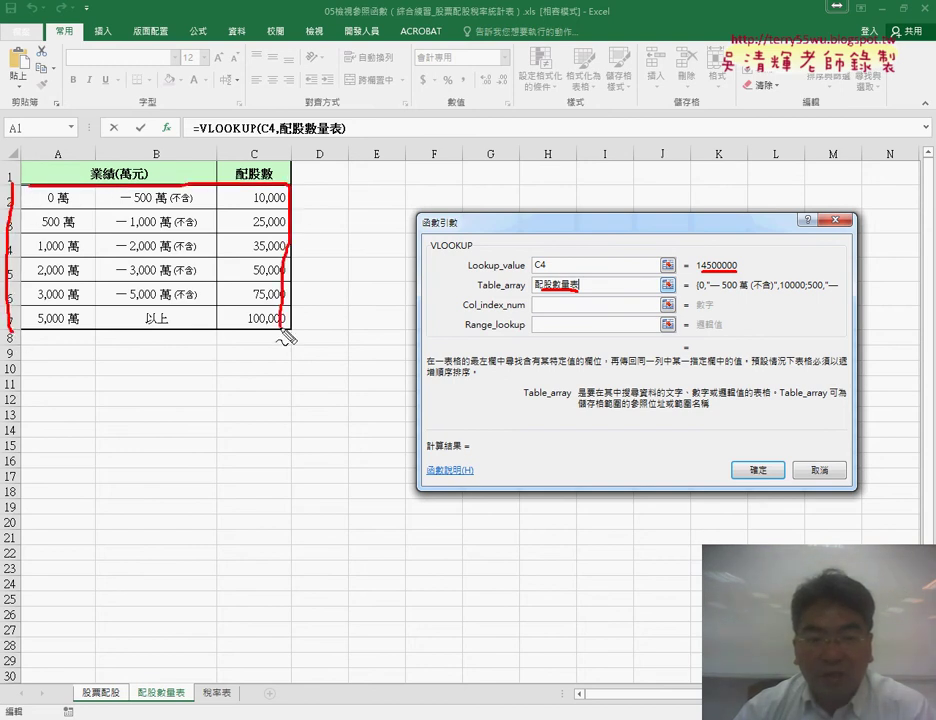
{"action": "left_click_drag", "start_coordinate": [62, 113], "coordinate": [62, 138]}
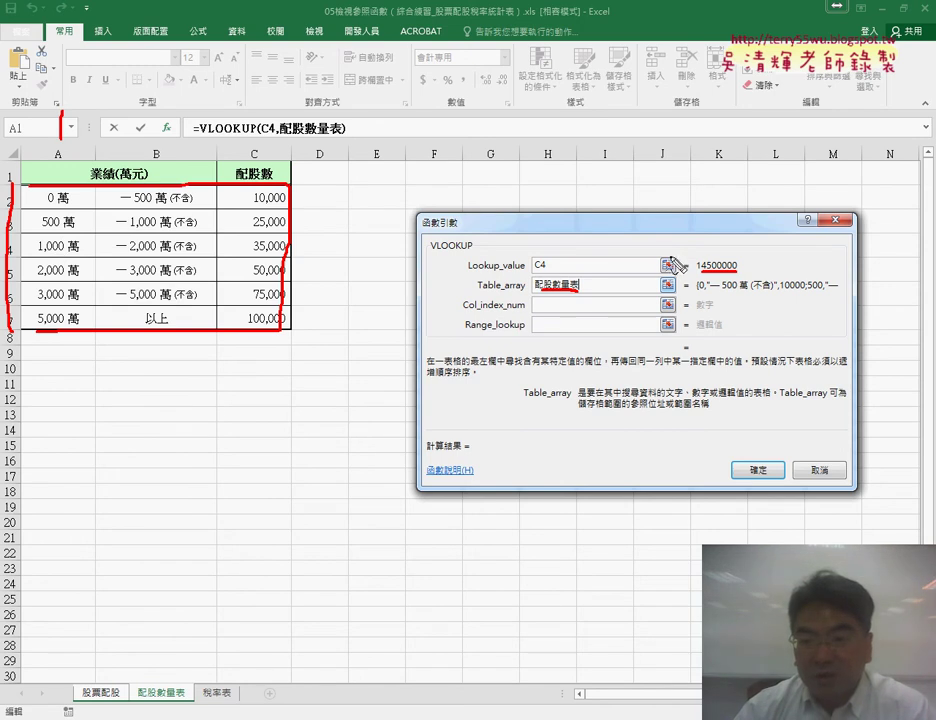
{"action": "left_click_drag", "start_coordinate": [38, 254], "coordinate": [80, 254]}
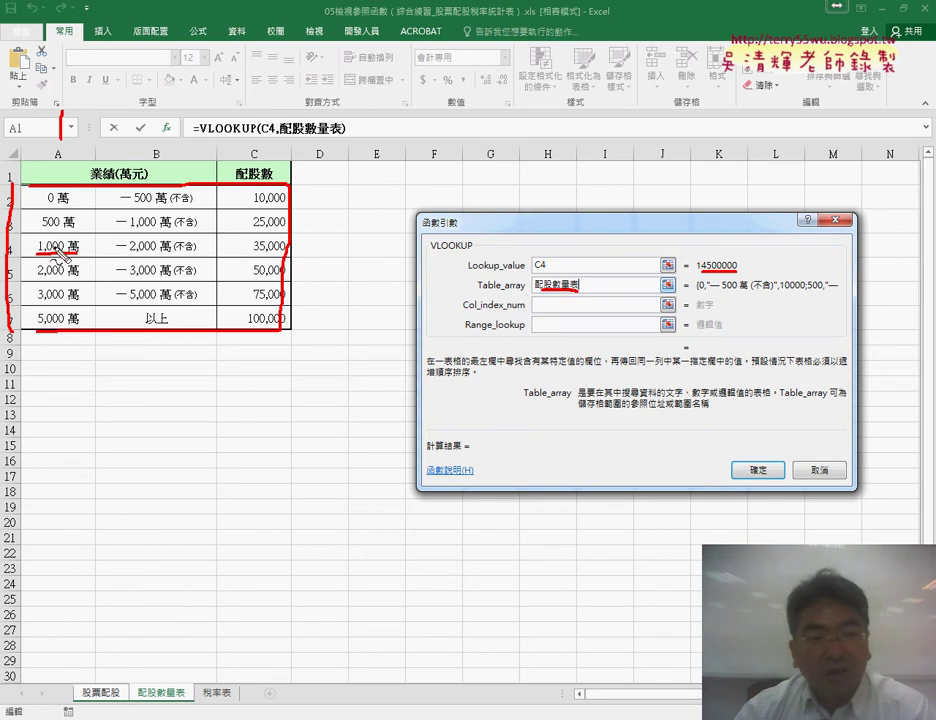
{"action": "left_click_drag", "start_coordinate": [116, 256], "coordinate": [156, 256]}
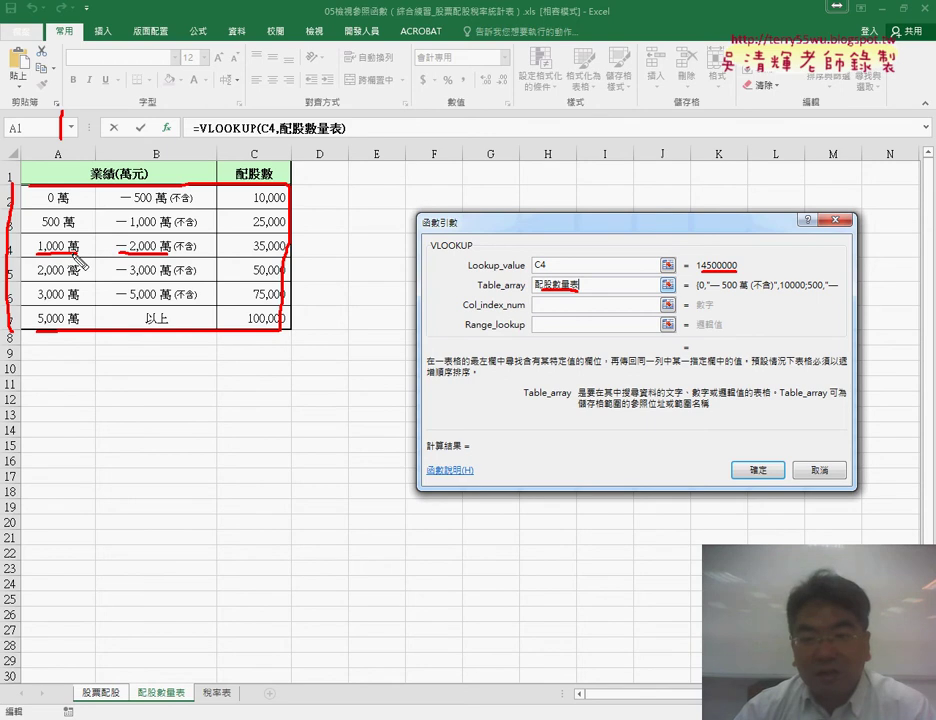
Number the table's columns 1–3, mark 3 as the column index, then clear the annotations.
{"action": "left_click_drag", "start_coordinate": [463, 311], "coordinate": [507, 311]}
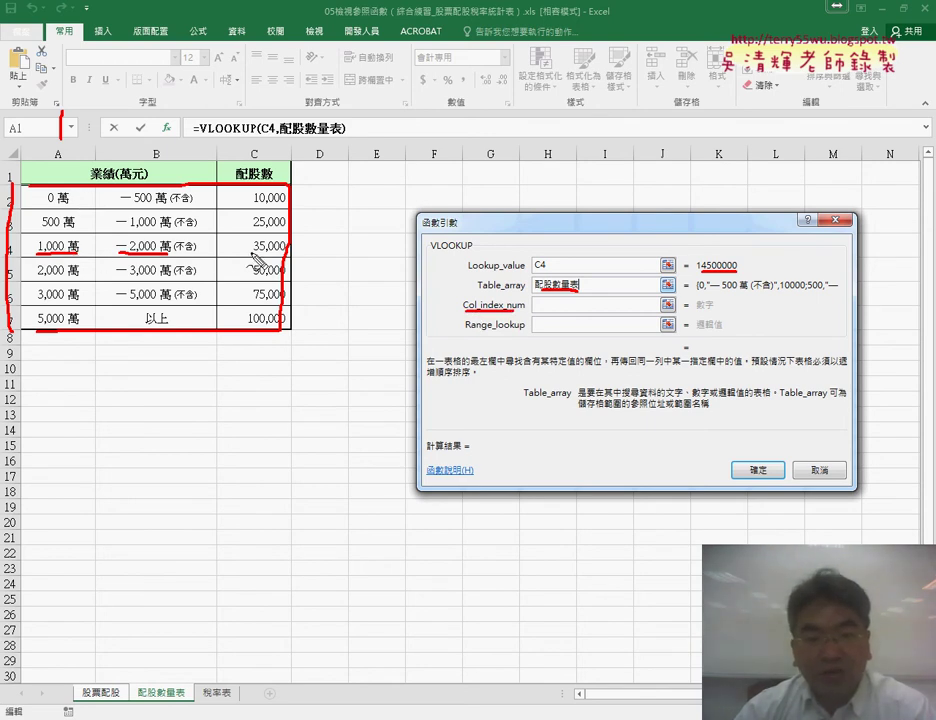
{"action": "left_click_drag", "start_coordinate": [150, 118], "coordinate": [176, 131]}
{"action": "left_click_drag", "start_coordinate": [246, 100], "coordinate": [255, 130]}
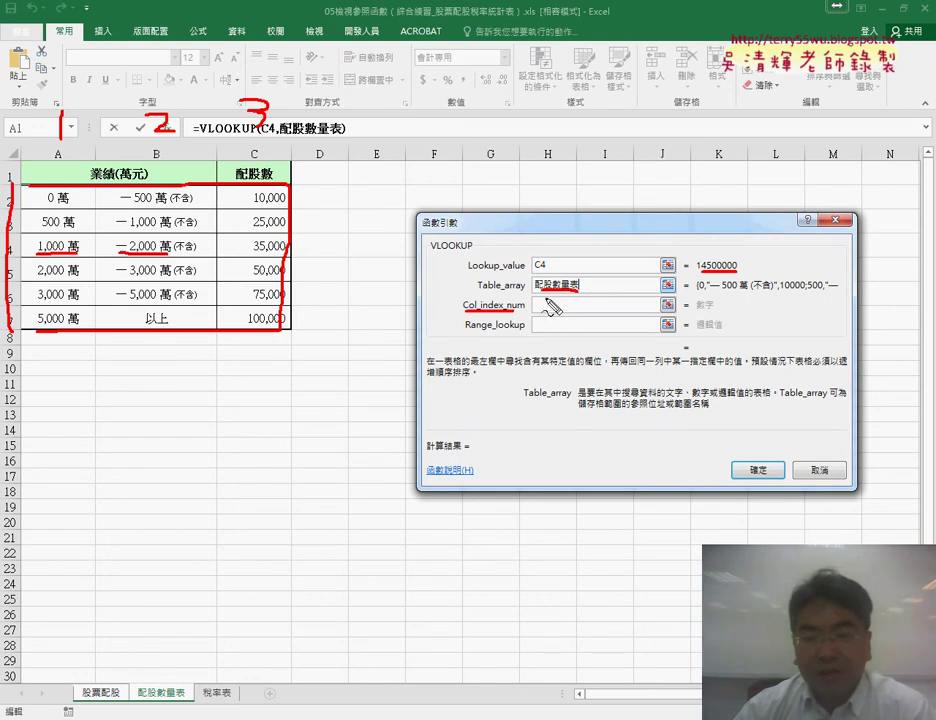
{"action": "left_click_drag", "start_coordinate": [545, 301], "coordinate": [556, 311]}
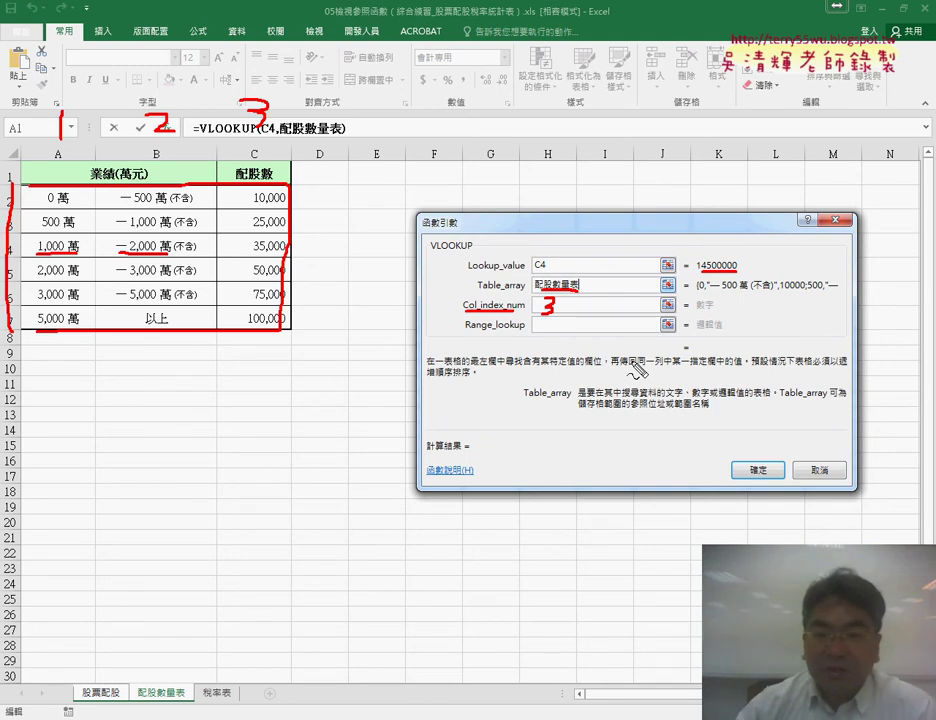
{"action": "left_click_drag", "start_coordinate": [465, 333], "coordinate": [525, 335]}
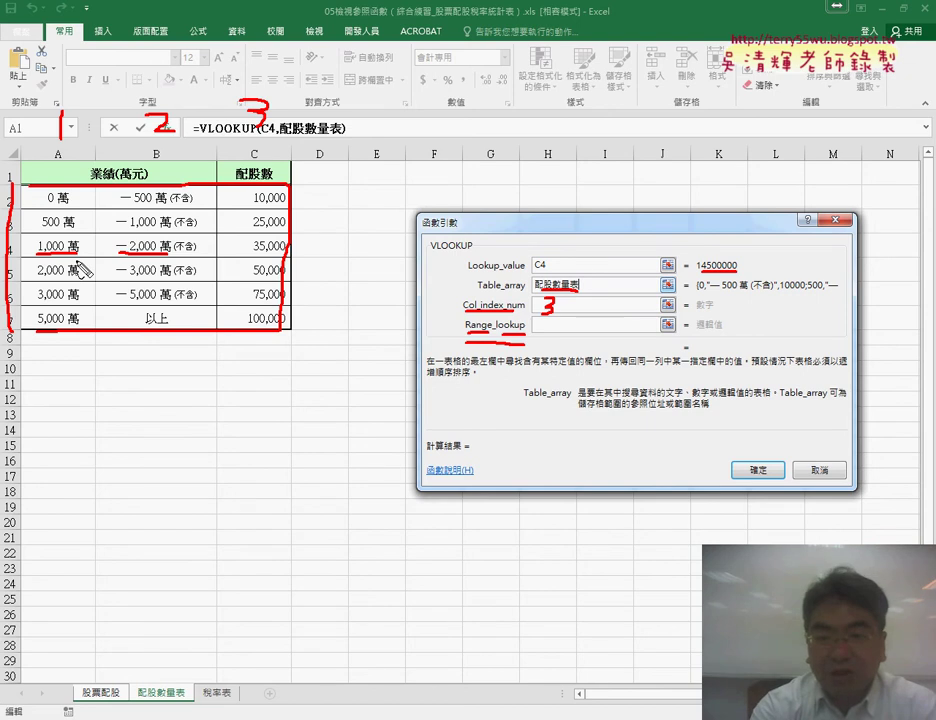
{"action": "key", "text": "Escape"}
Enter column index 3 and a trial match type of 0 in the VLOOKUP arguments.
{"action": "left_click", "coordinate": [560, 305]}
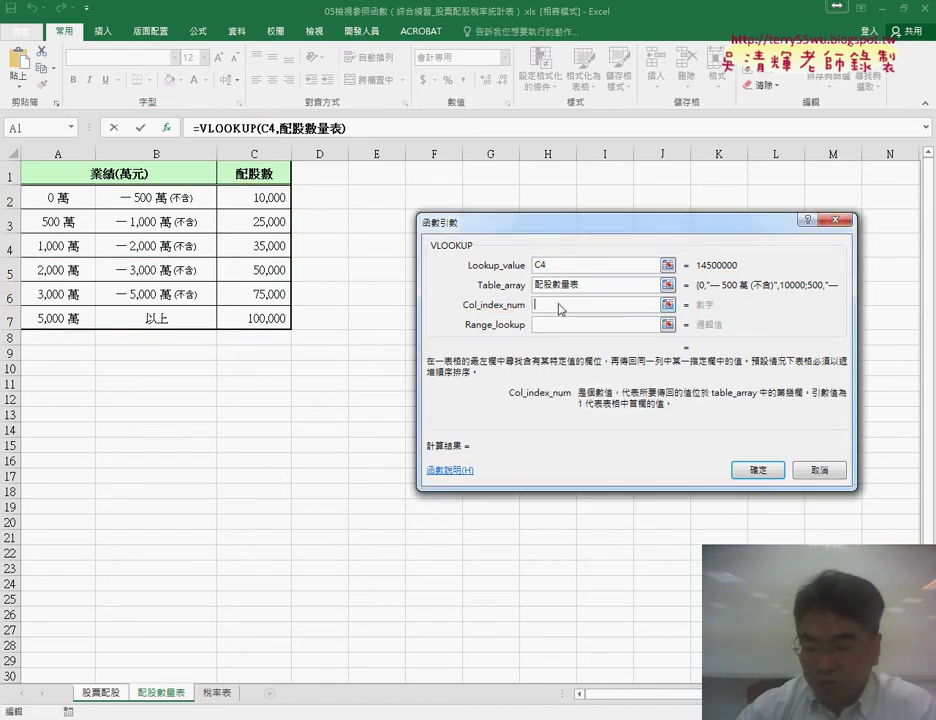
{"action": "type", "text": "3"}
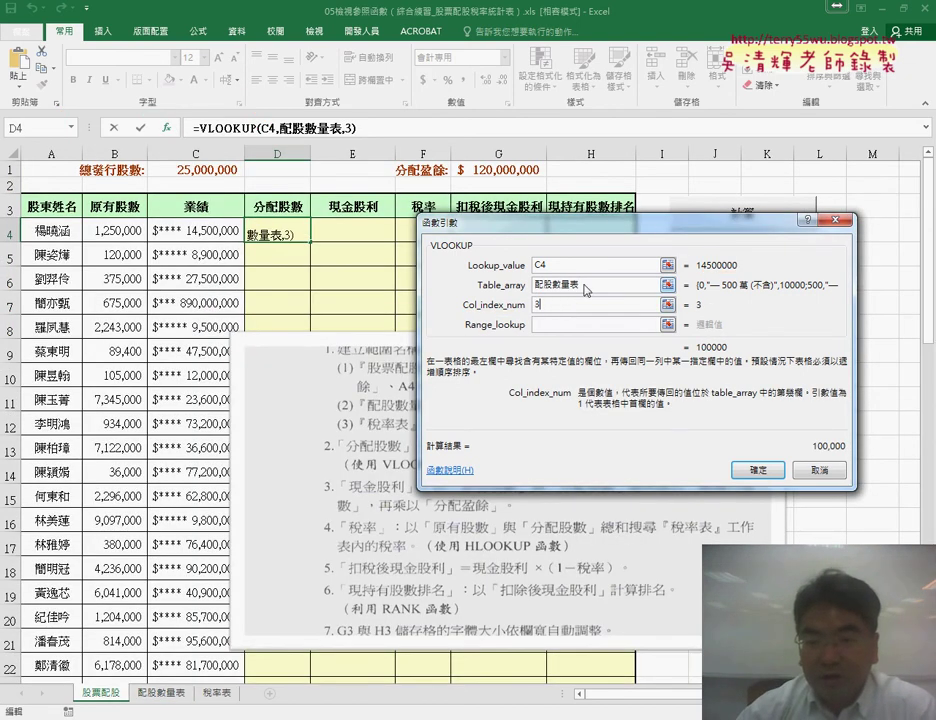
{"action": "key", "text": "shift+Tab"}
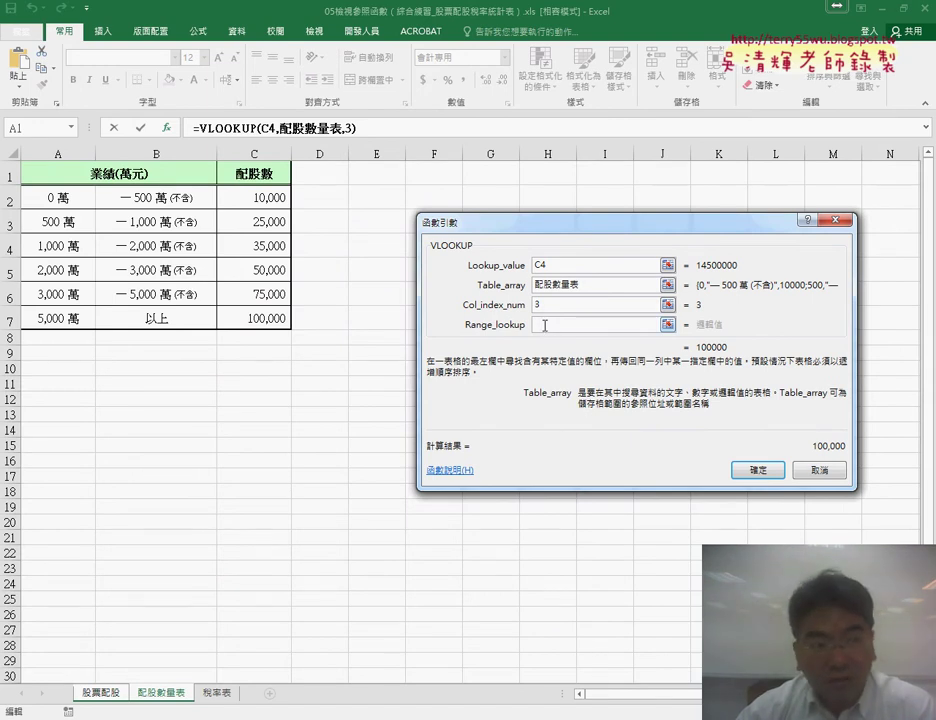
{"action": "left_click", "coordinate": [548, 324]}
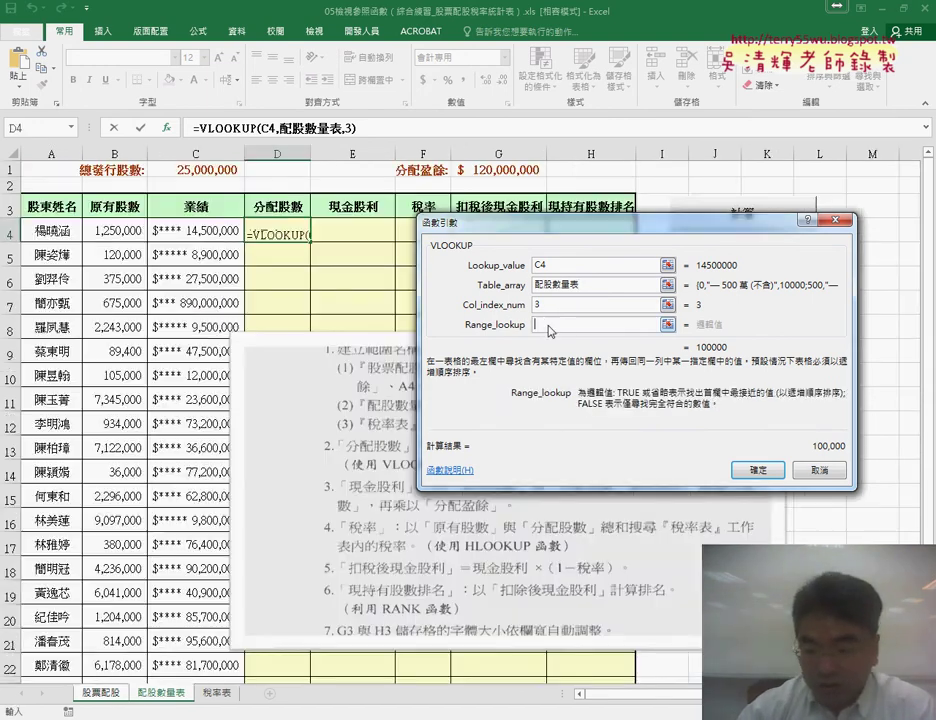
{"action": "type", "text": "0"}
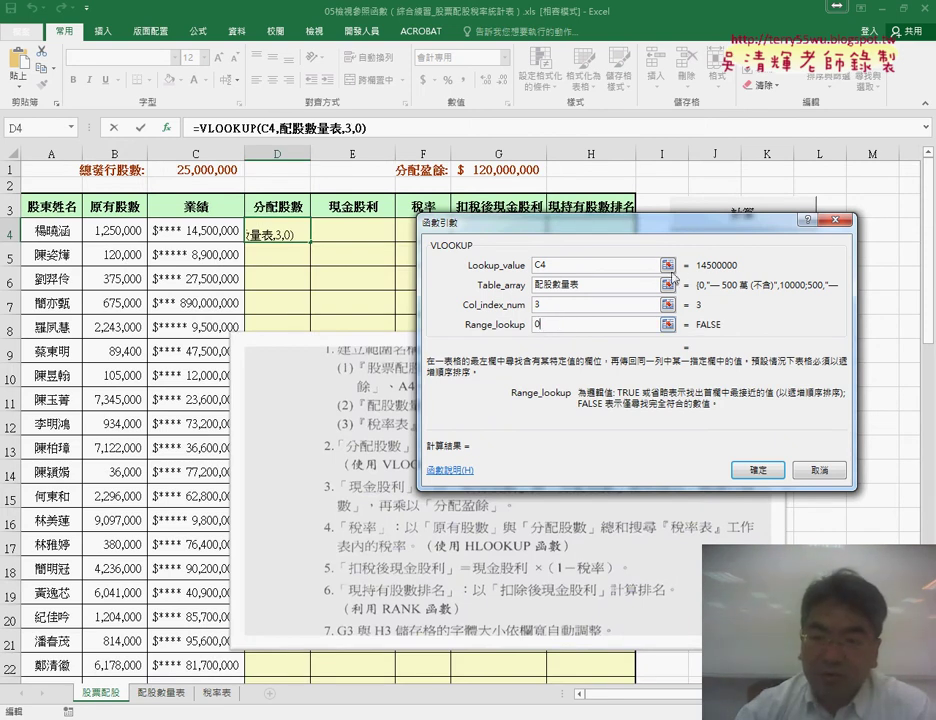
{"action": "left_click", "coordinate": [600, 282]}
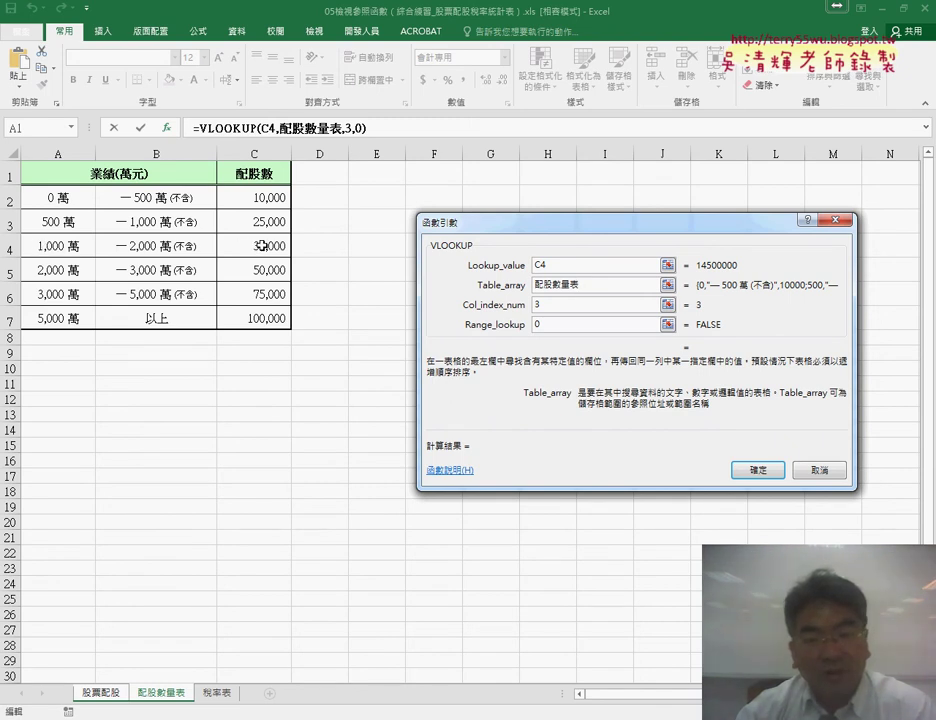
Change the match type to 1 (TRUE) so D4 previews 100,000.
{"action": "double_click", "coordinate": [538, 324]}
{"action": "type", "text": "1"}
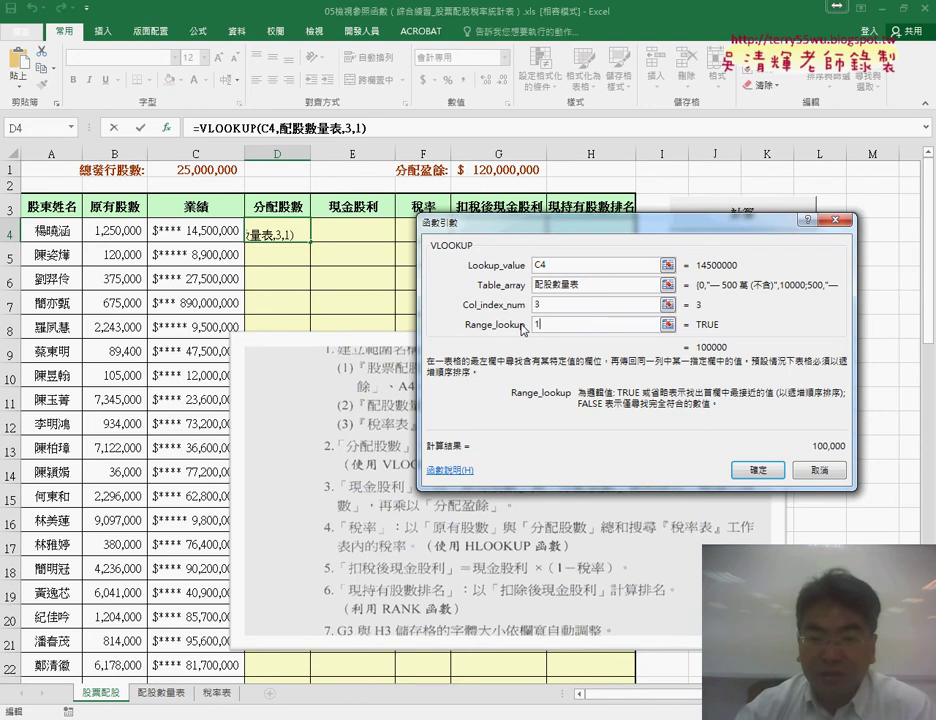
{"action": "key", "text": "BackSpace"}
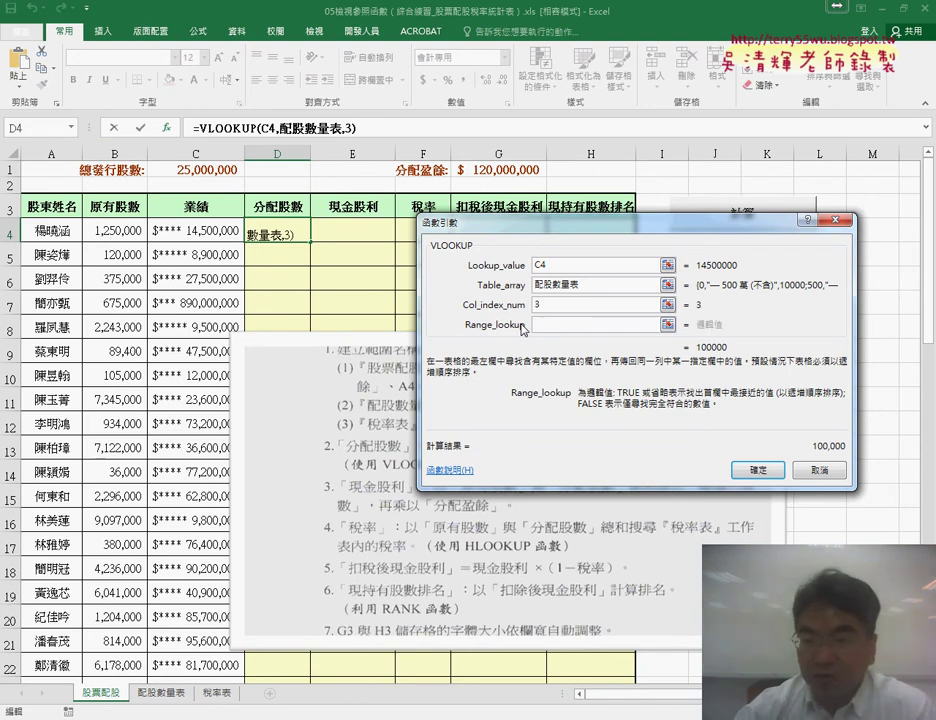
{"action": "type", "text": "0"}
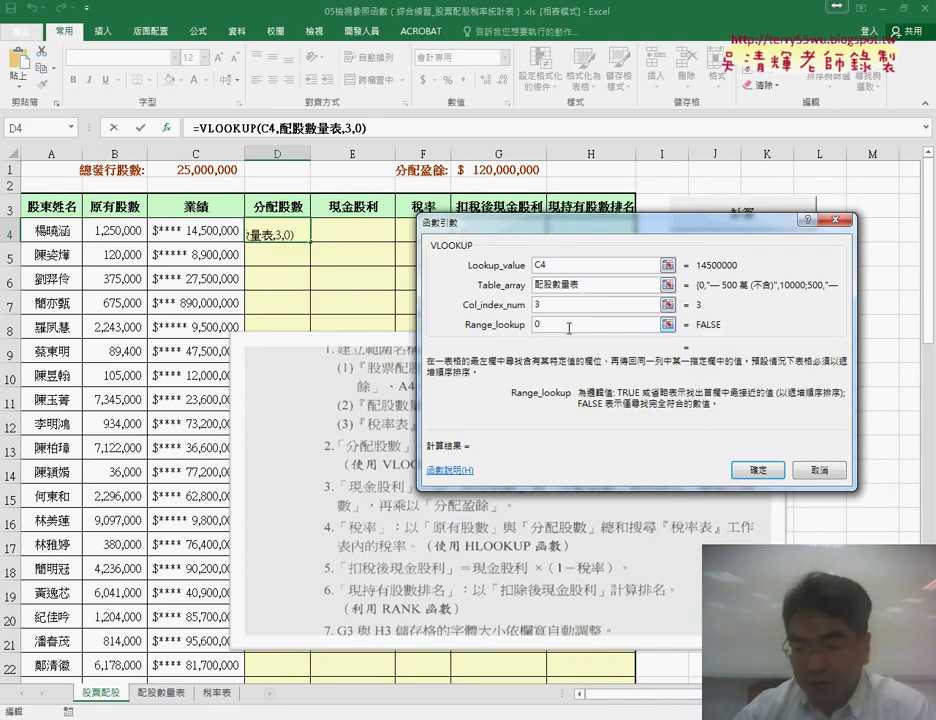
{"action": "key", "text": "BackSpace"}
{"action": "type", "text": "1"}
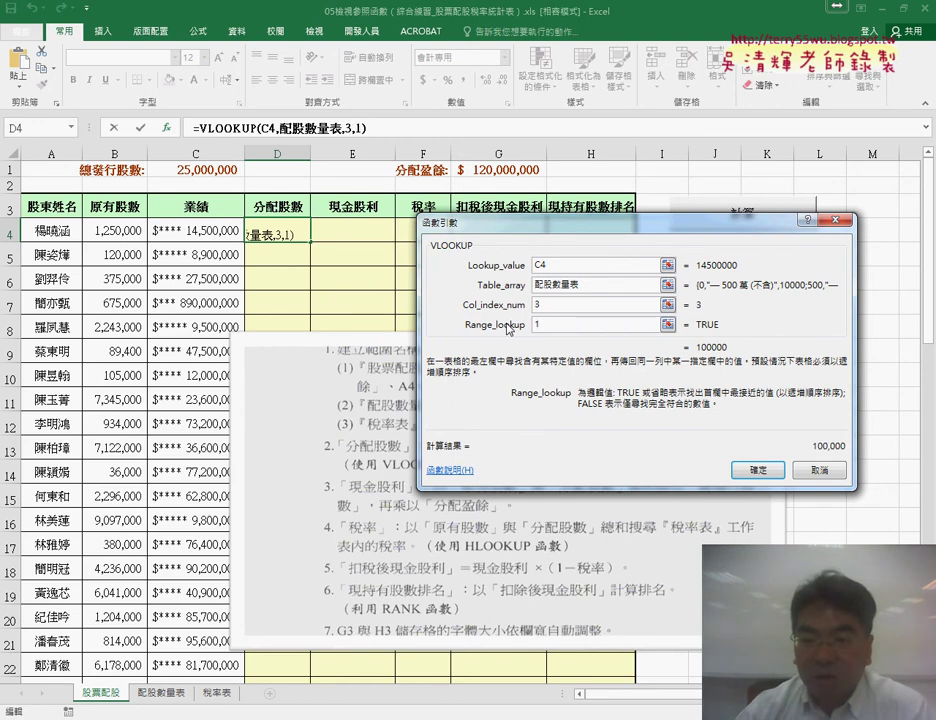
{"action": "left_click", "coordinate": [588, 284]}
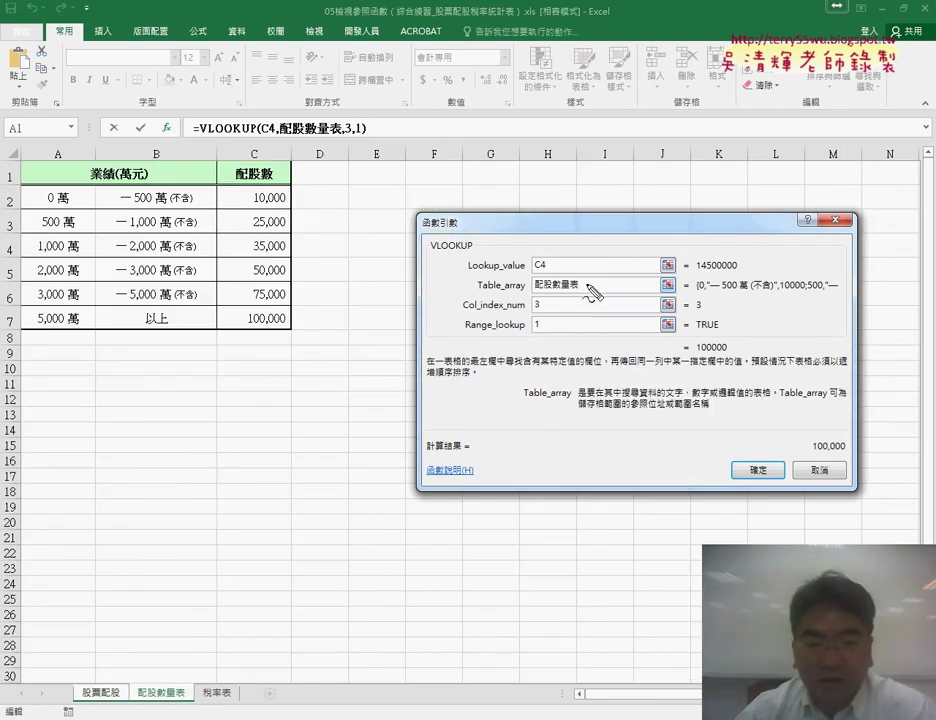
{"action": "left_click_drag", "start_coordinate": [37, 256], "coordinate": [197, 255]}
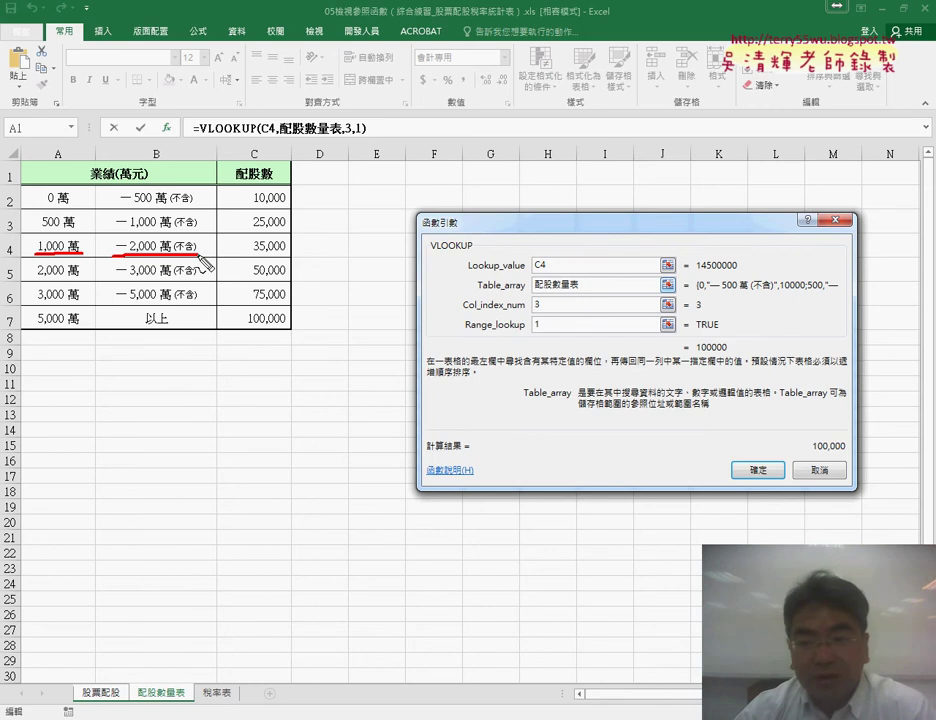
{"action": "mouse_move", "coordinate": [699, 269]}
{"action": "left_mouse_down"}
{"action": "mouse_move", "coordinate": [740, 267]}
{"action": "mouse_move", "coordinate": [712, 272]}
{"action": "left_mouse_up"}
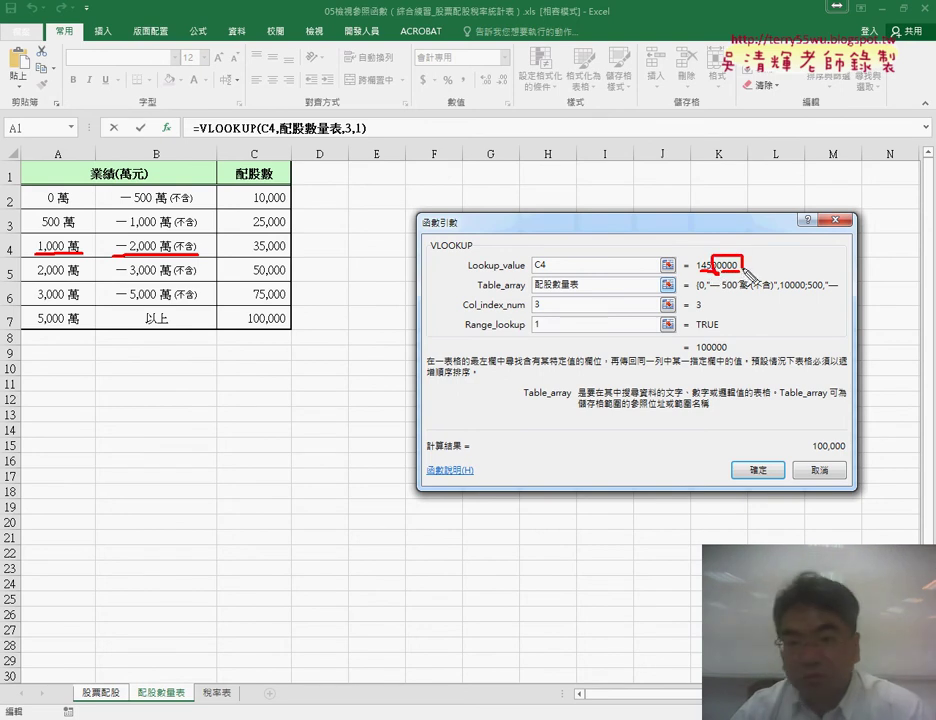
{"action": "key", "text": "Escape"}
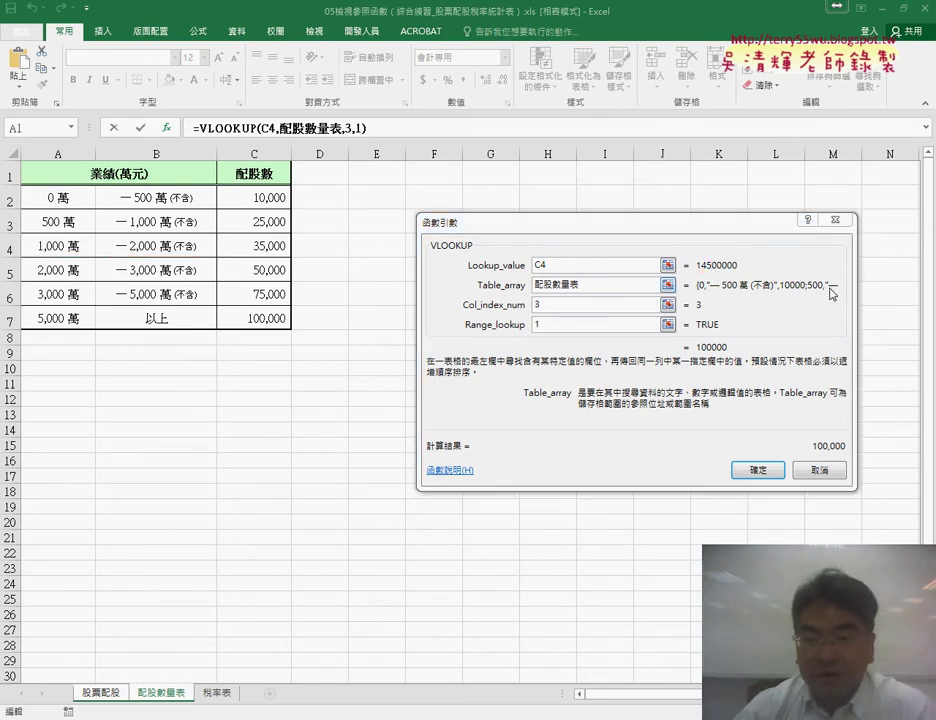
{"action": "left_click", "coordinate": [598, 265]}
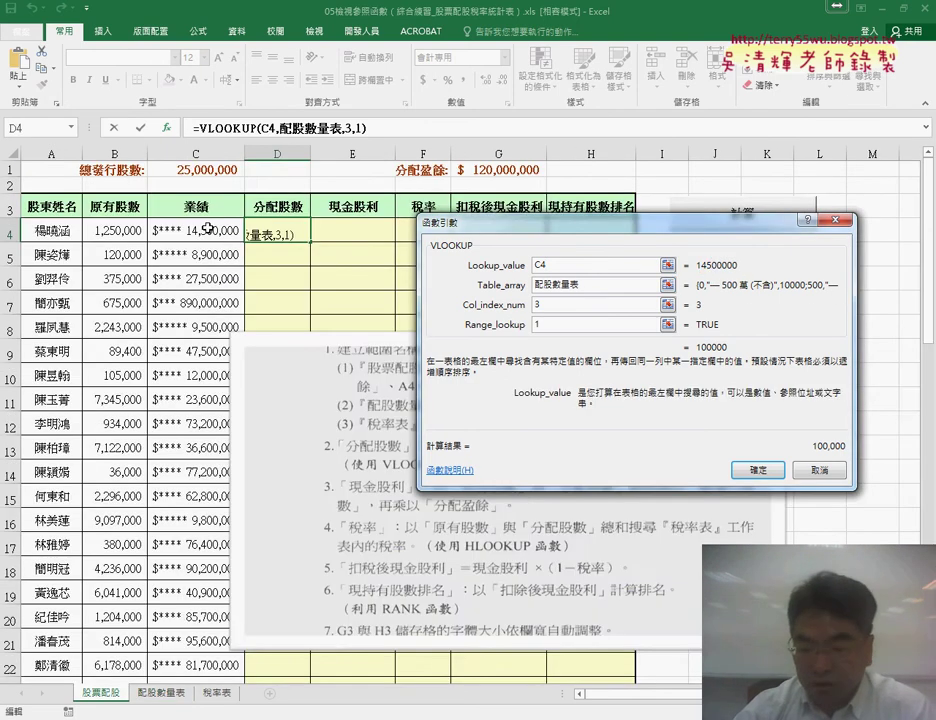
Change the lookup value to C4/10000 and confirm the formula, giving 35,000 in D4.
{"action": "type", "text": "/"}
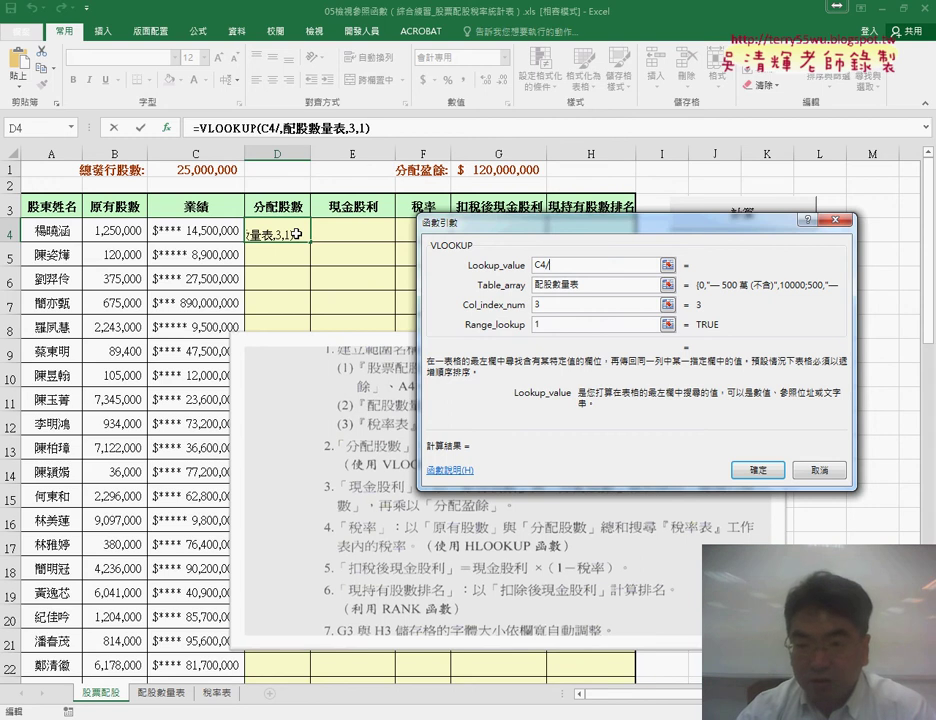
{"action": "type", "text": "100"}
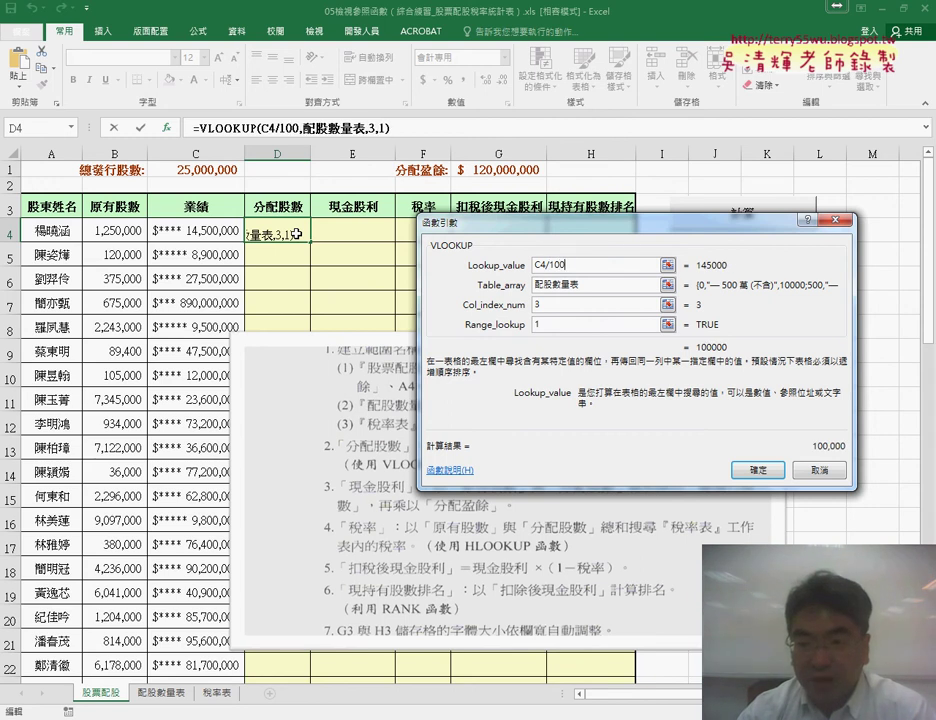
{"action": "type", "text": "00"}
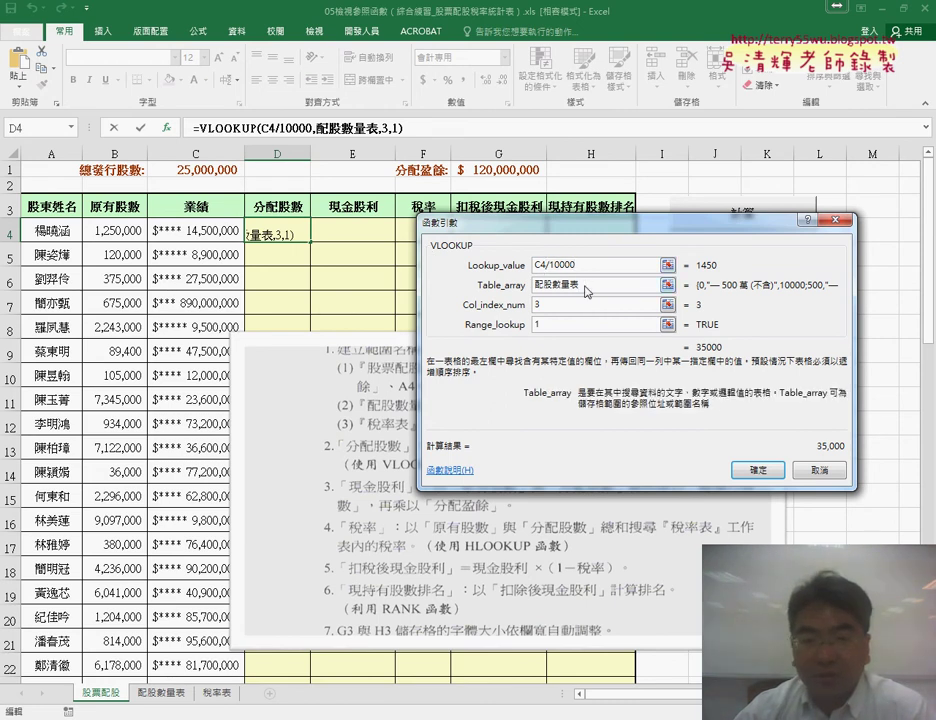
{"action": "left_click", "coordinate": [588, 291]}
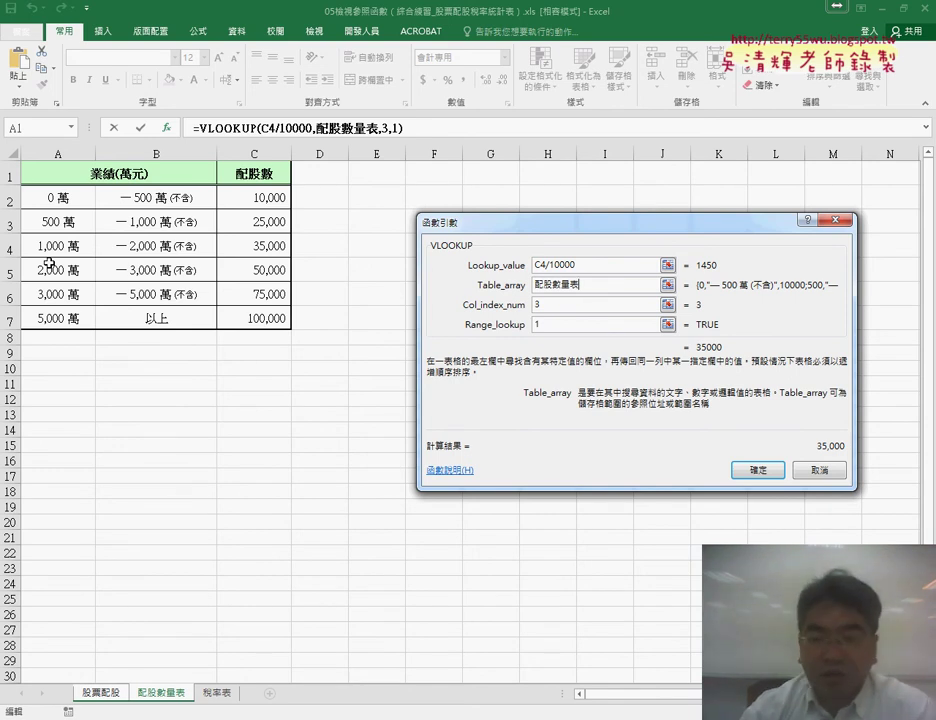
{"action": "left_click", "coordinate": [760, 472]}
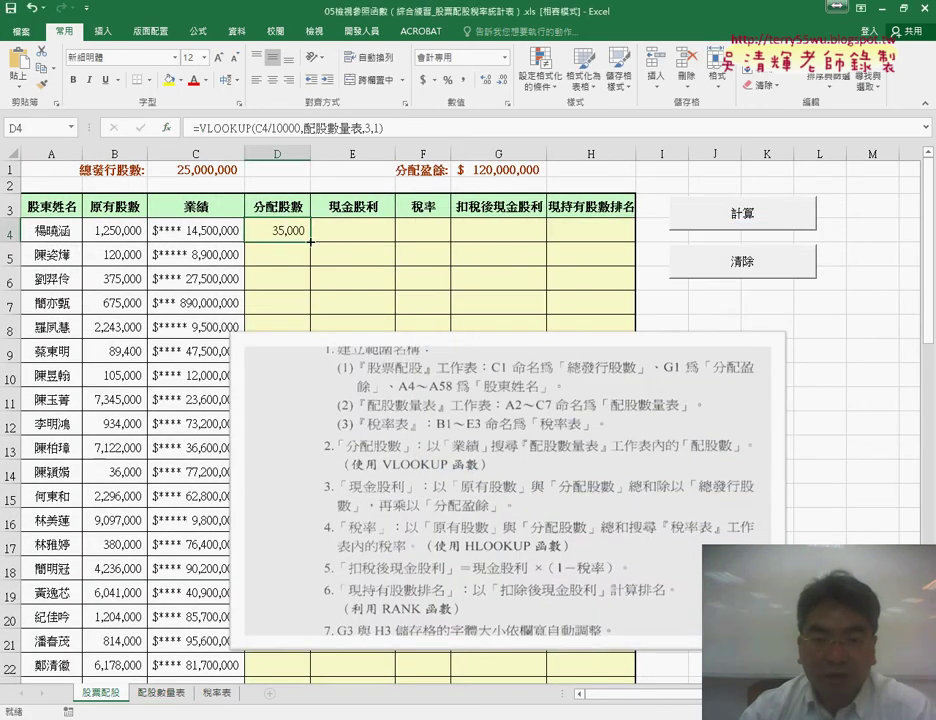
Fill D4's VLOOKUP down column D and reopen D4's formula for editing.
{"action": "double_click", "coordinate": [311, 241]}
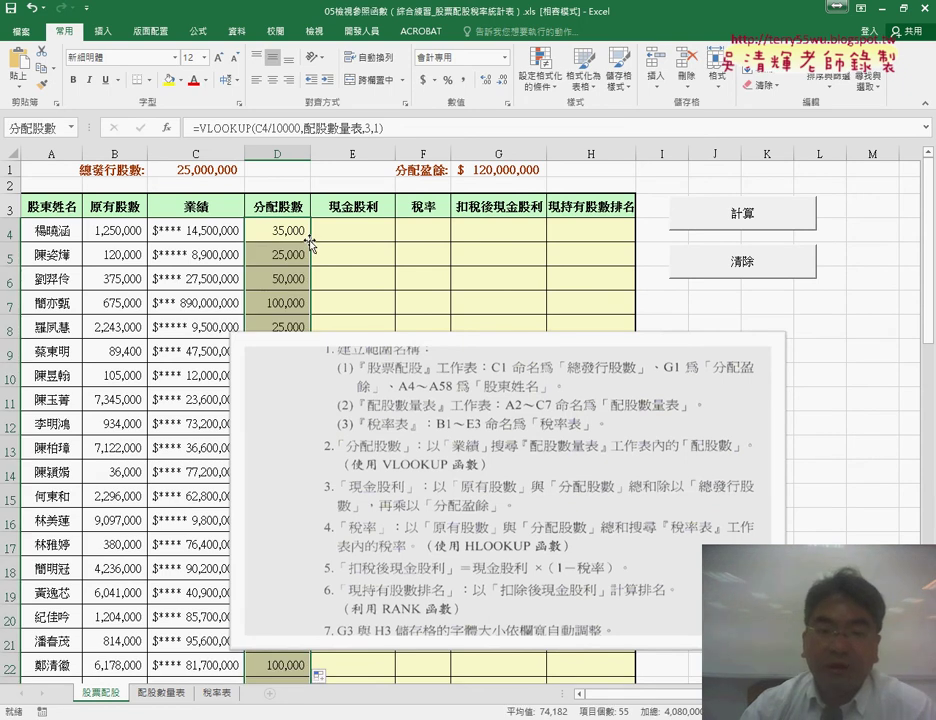
{"action": "left_click", "coordinate": [284, 232]}
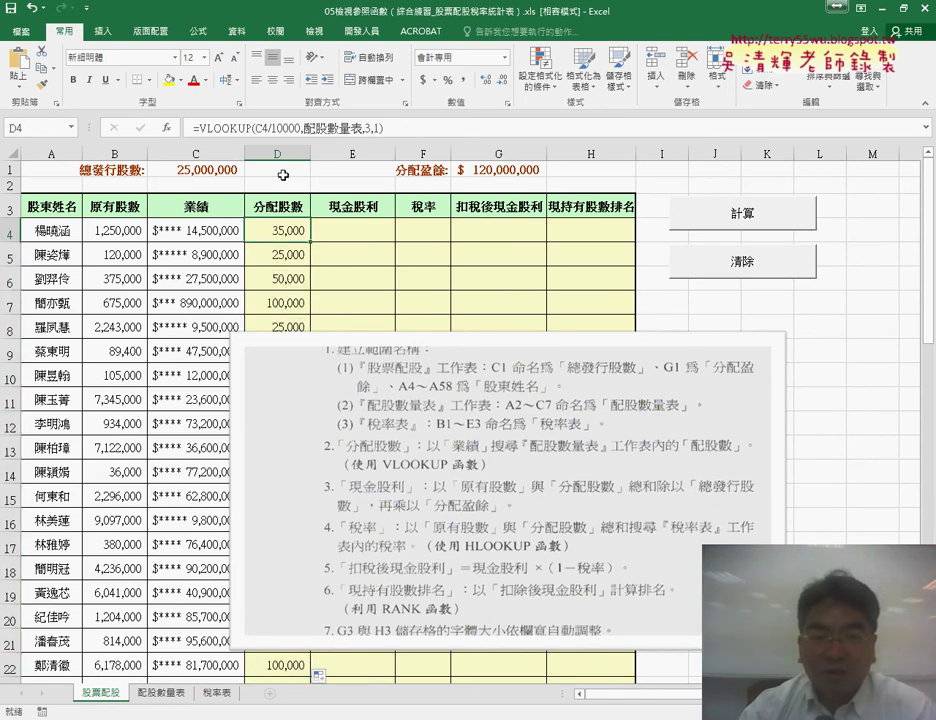
{"action": "left_click", "coordinate": [240, 129]}
Replace C4 in the lookup value with the named range 業績.
{"action": "left_click", "coordinate": [167, 129]}
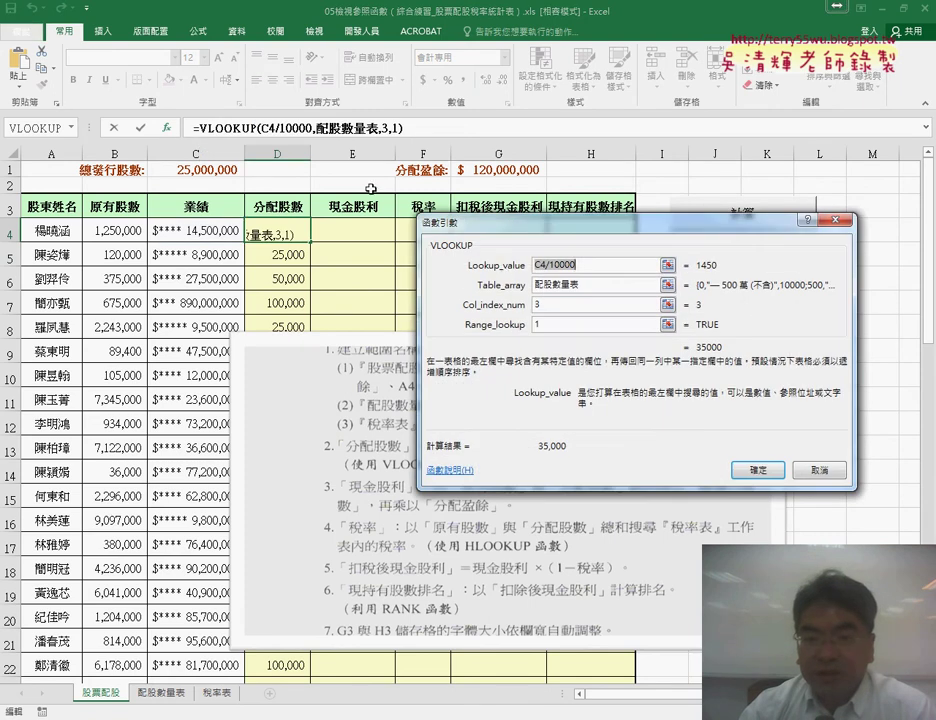
{"action": "left_click", "coordinate": [530, 265]}
{"action": "double_click", "coordinate": [536, 265]}
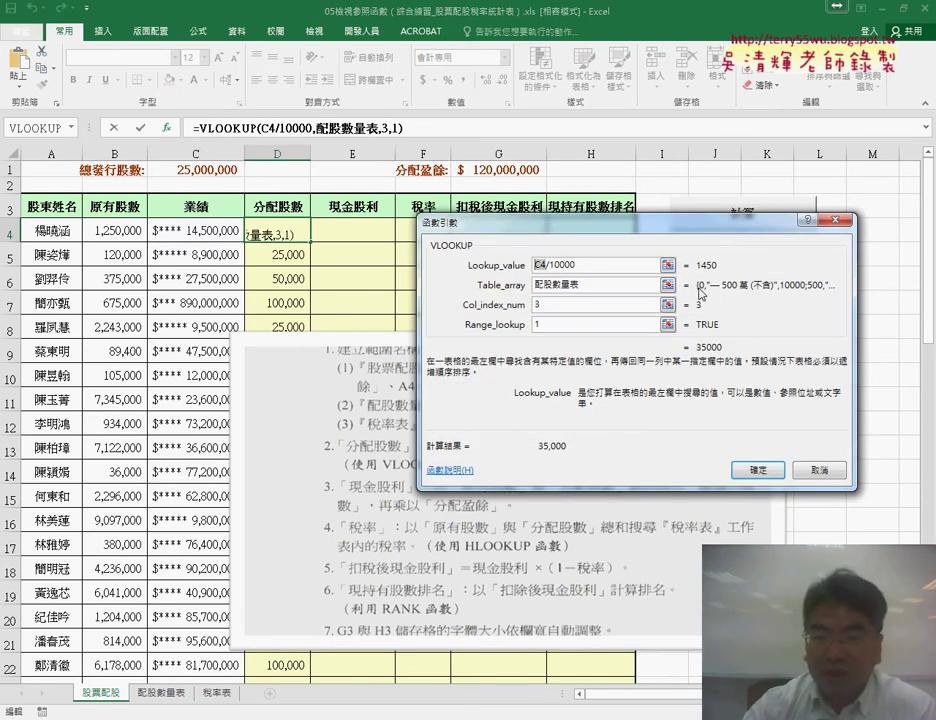
{"action": "key", "text": "Delete"}
{"action": "key", "text": "Delete"}
{"action": "key", "text": "Delete"}
{"action": "key", "text": "Delete"}
{"action": "key", "text": "Delete"}
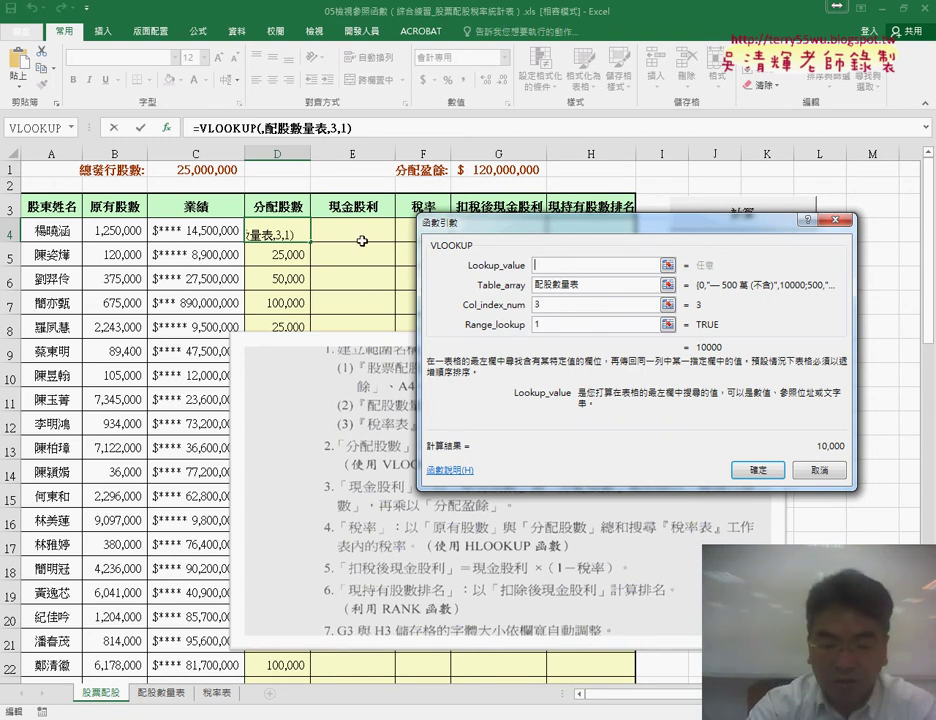
{"action": "key", "text": "F3"}
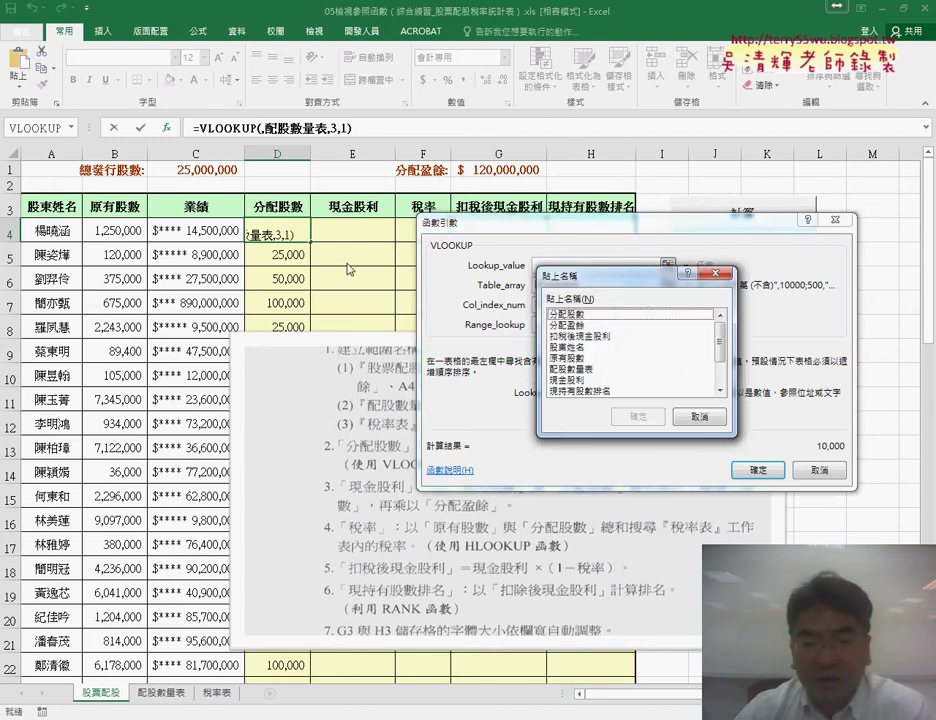
{"action": "scroll", "coordinate": [528, 260], "scroll_direction": "down", "scroll_amount": 2}
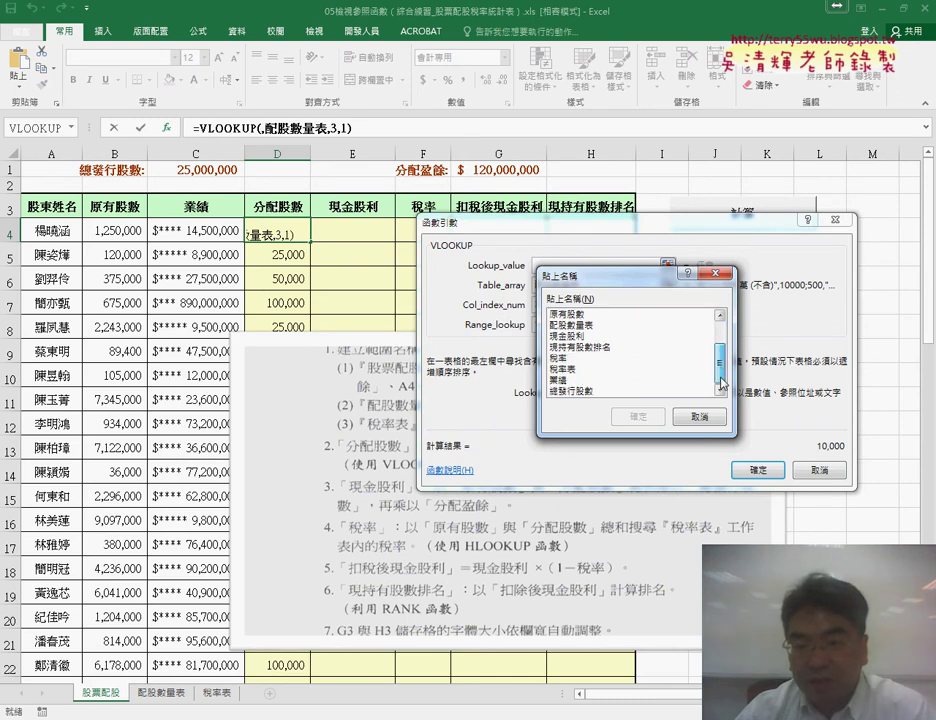
{"action": "left_click", "coordinate": [565, 381]}
{"action": "double_click", "coordinate": [565, 381]}
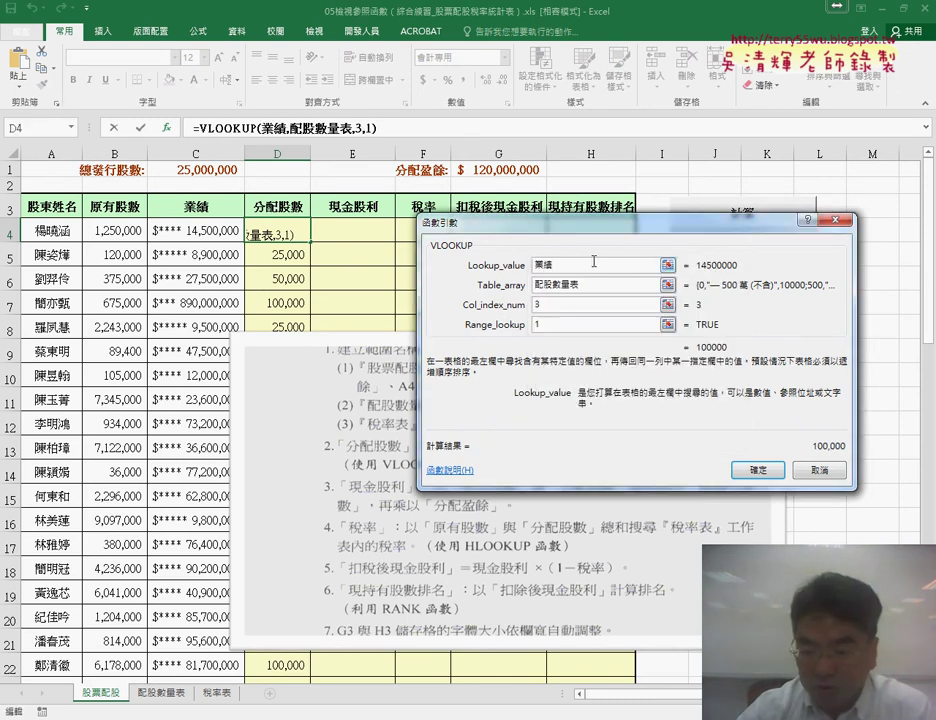
Divide 業績 by 10000, commit the formula, and refill column D.
{"action": "type", "text": "/100000"}
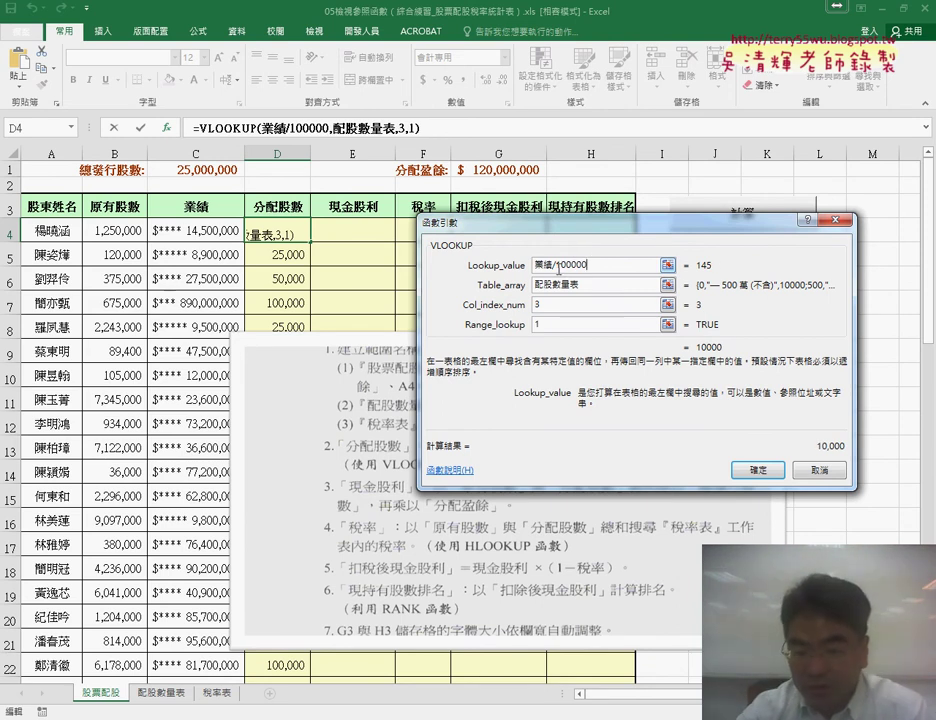
{"action": "key", "text": "BackSpace"}
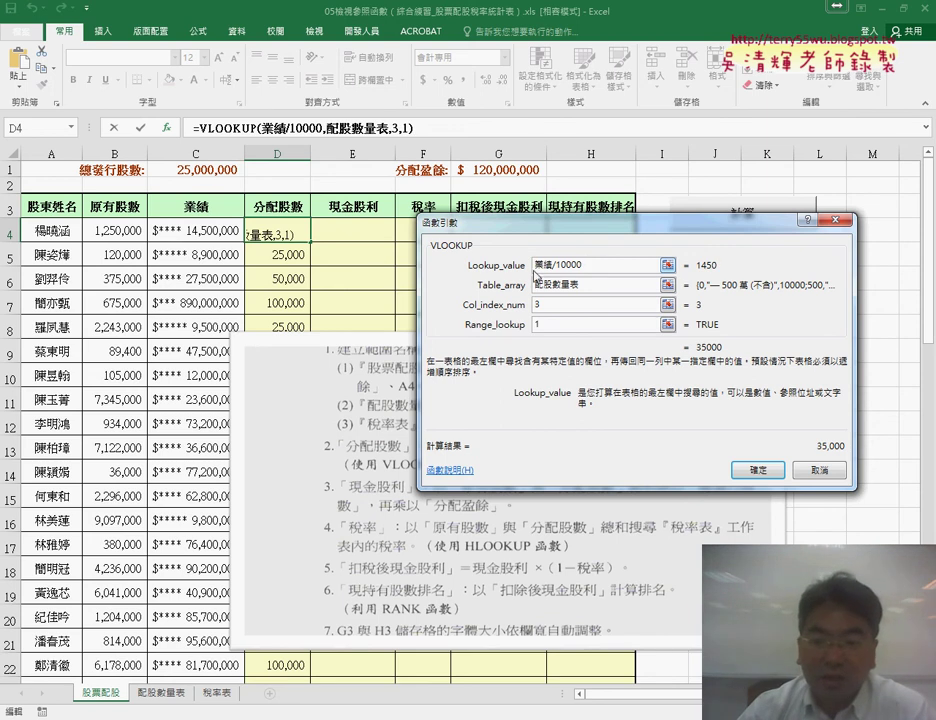
{"action": "key", "text": "Return"}
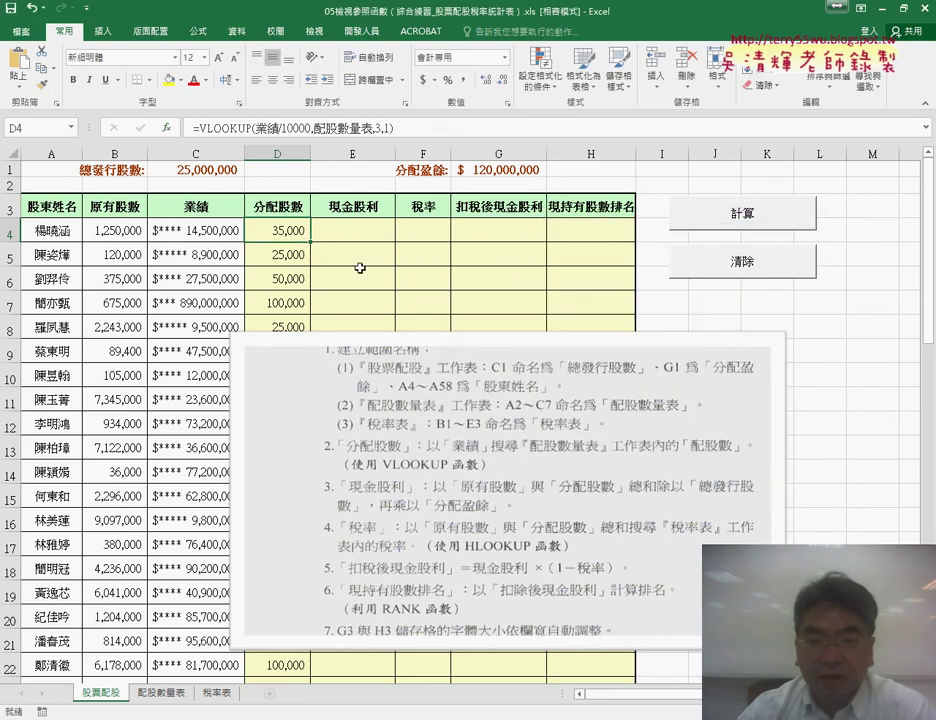
{"action": "double_click", "coordinate": [310, 241]}
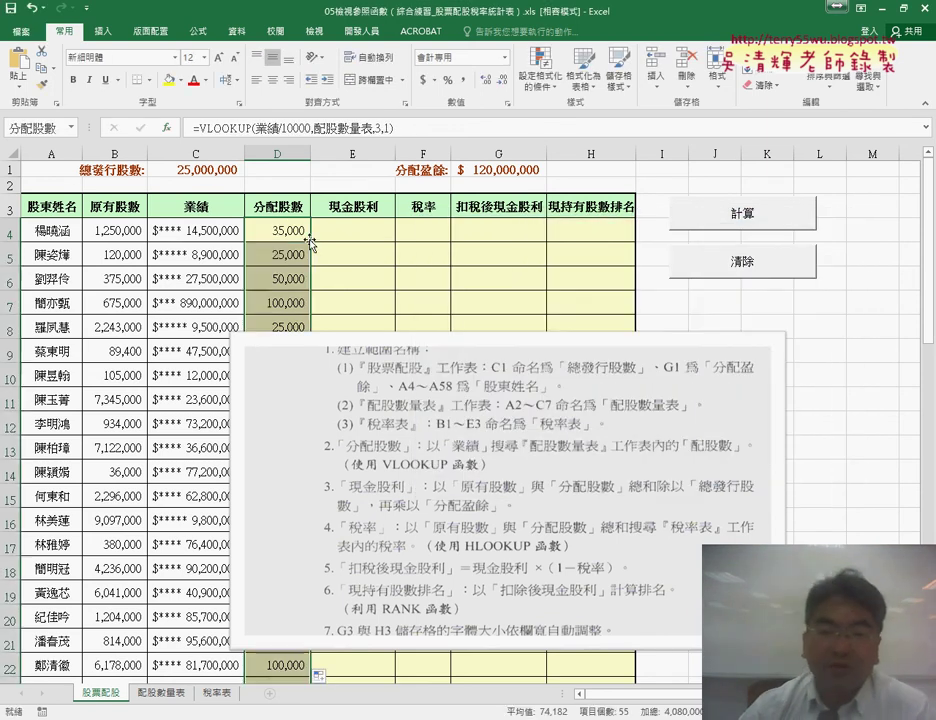
{"action": "left_click", "coordinate": [278, 231]}
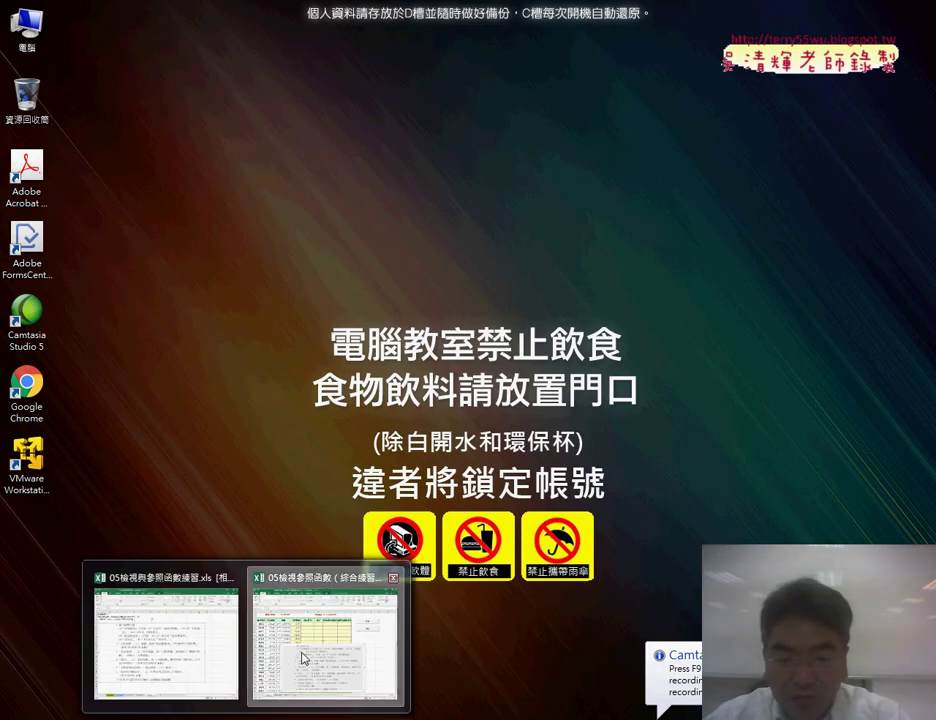
Restore the stock allocation workbook window and select E4 for the cash dividend.
{"action": "left_click", "coordinate": [303, 658]}
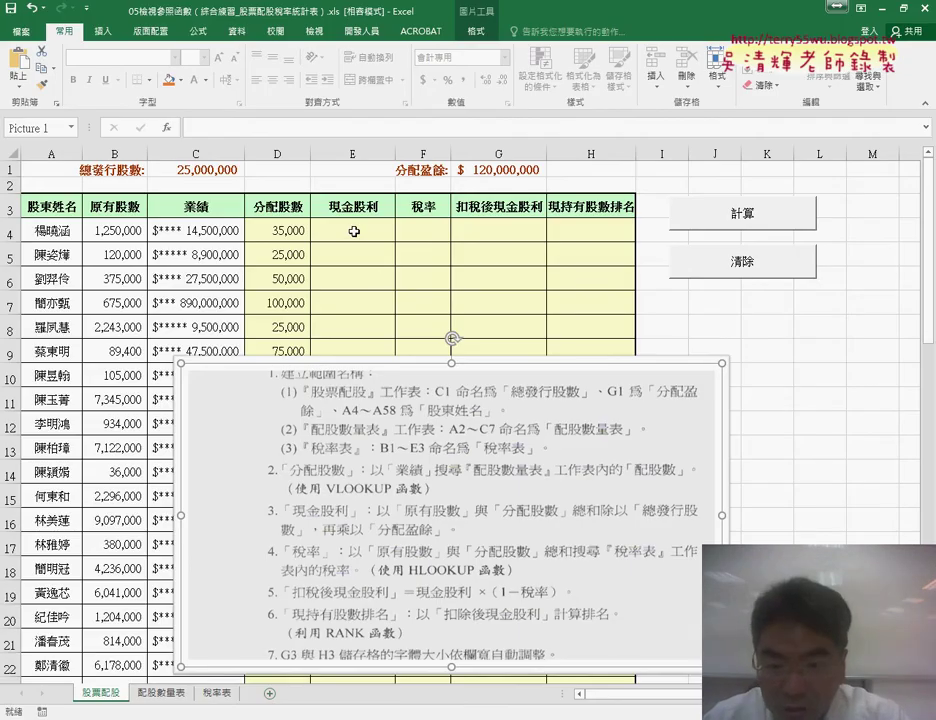
{"action": "left_click", "coordinate": [366, 246]}
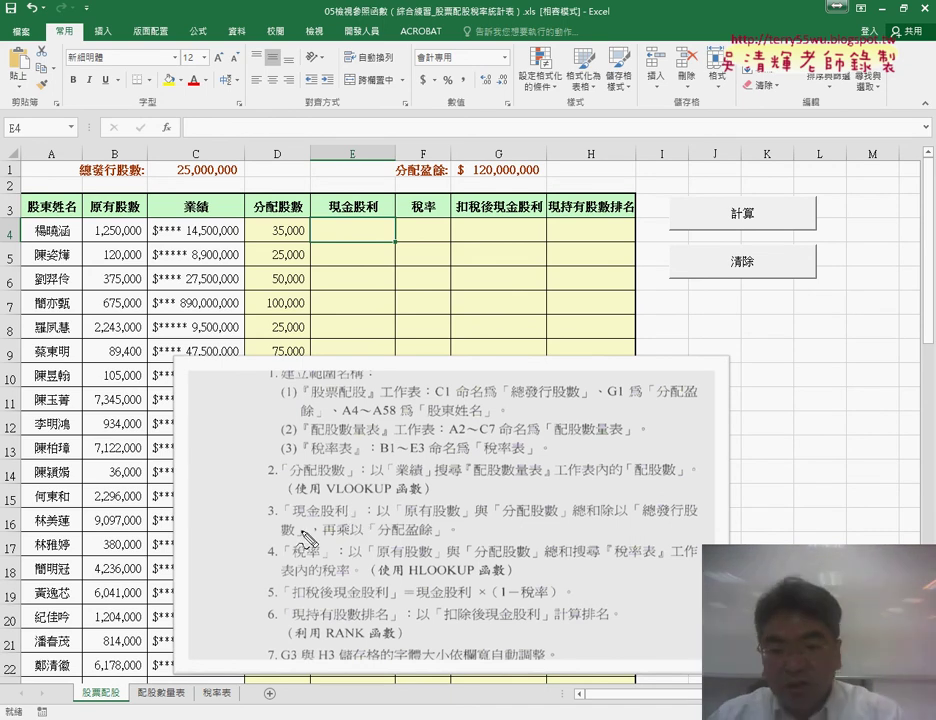
{"action": "left_click_drag", "start_coordinate": [293, 521], "coordinate": [336, 519]}
{"action": "left_click_drag", "start_coordinate": [416, 519], "coordinate": [558, 518]}
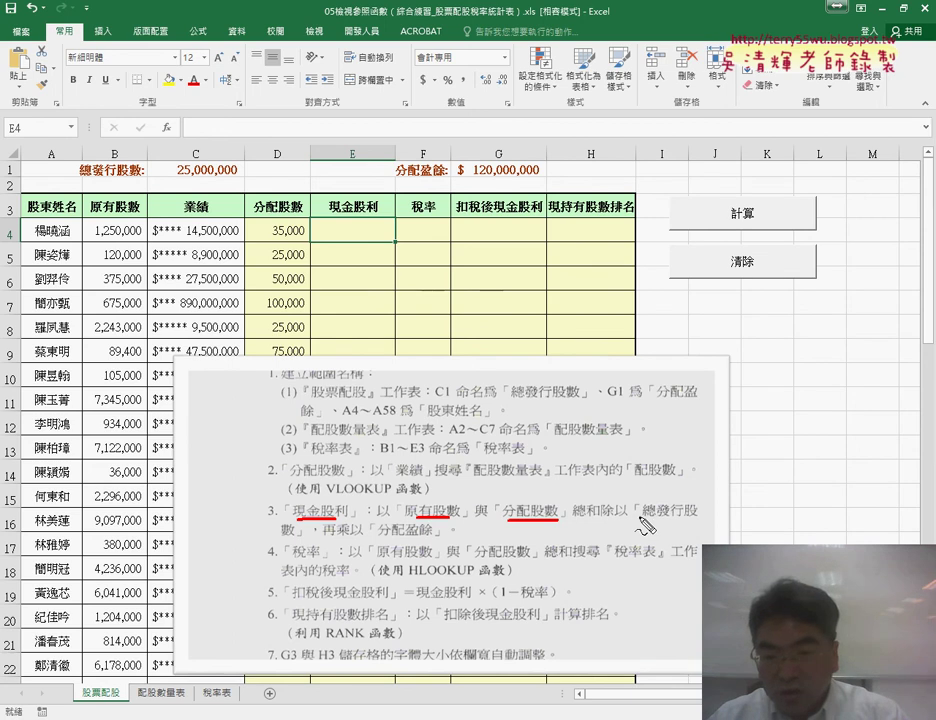
{"action": "mouse_move", "coordinate": [474, 511]}
{"action": "left_mouse_down"}
{"action": "mouse_move", "coordinate": [497, 510]}
{"action": "mouse_move", "coordinate": [484, 524]}
{"action": "left_mouse_up"}
{"action": "left_click_drag", "start_coordinate": [561, 489], "coordinate": [556, 521]}
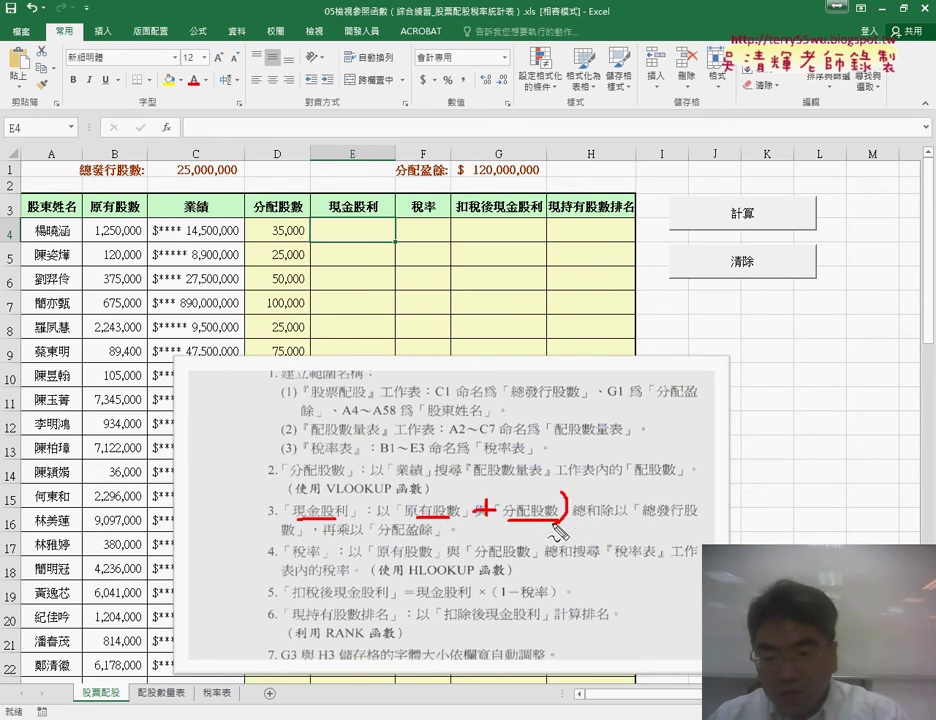
{"action": "left_click_drag", "start_coordinate": [408, 482], "coordinate": [405, 521]}
{"action": "left_click_drag", "start_coordinate": [616, 482], "coordinate": [586, 524]}
{"action": "left_click_drag", "start_coordinate": [645, 517], "coordinate": [690, 518]}
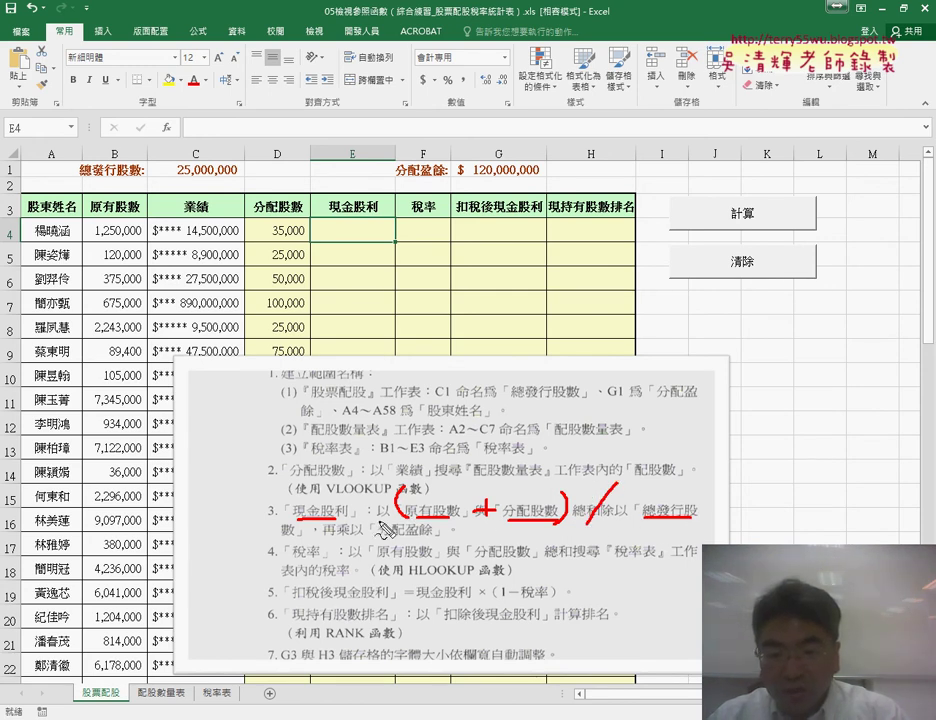
{"action": "mouse_move", "coordinate": [338, 520]}
{"action": "left_mouse_down"}
{"action": "mouse_move", "coordinate": [356, 538]}
{"action": "mouse_move", "coordinate": [338, 538]}
{"action": "mouse_move", "coordinate": [431, 541]}
{"action": "left_mouse_up"}
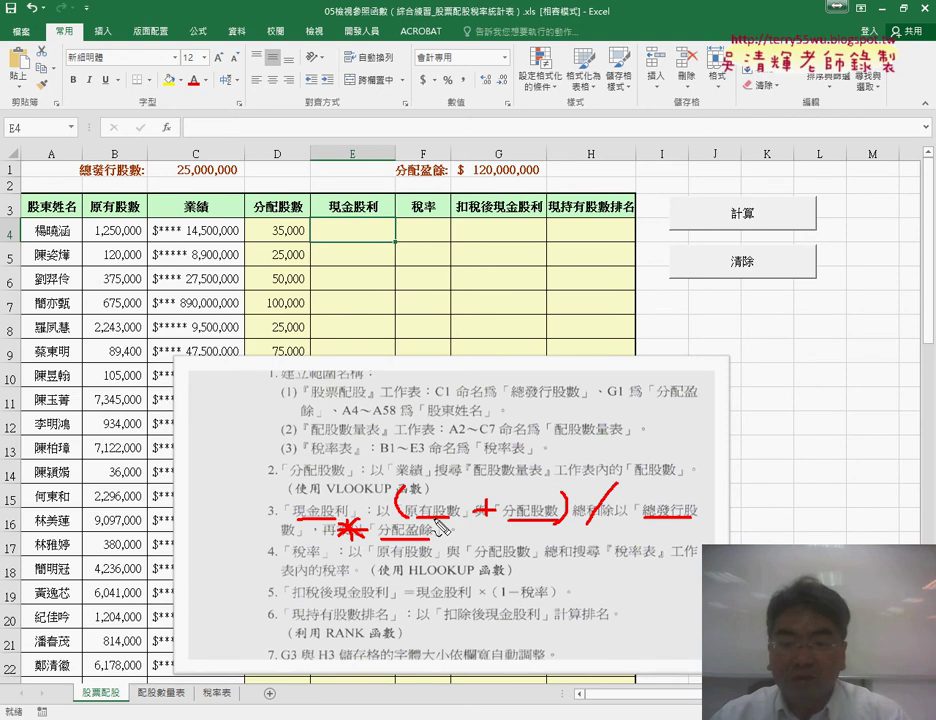
{"action": "key", "text": "Escape"}
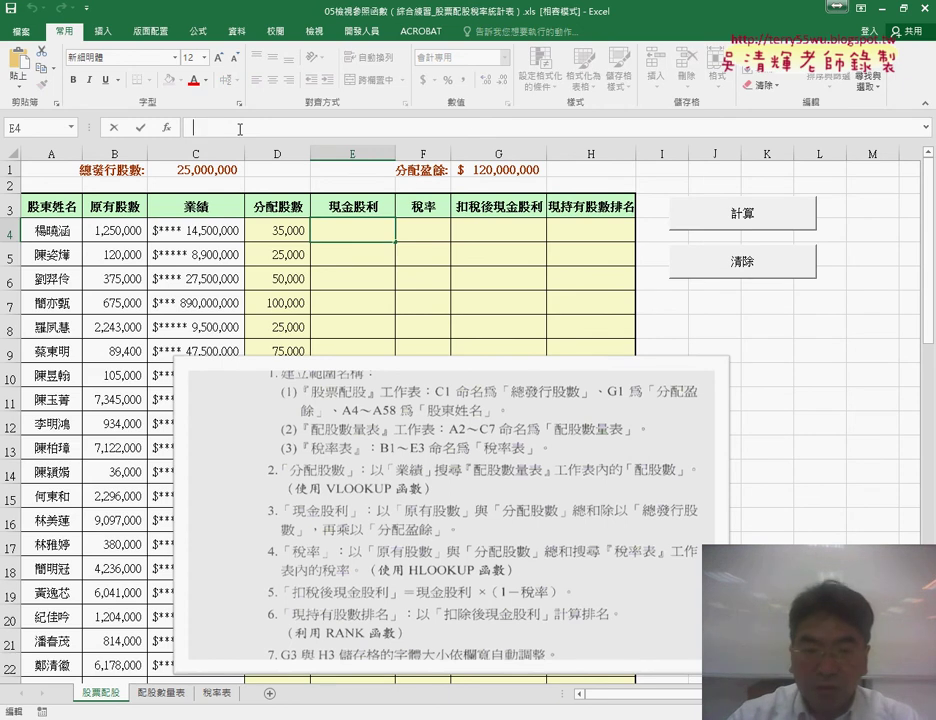
Start E4's formula with the pasted names 原有股數+分配股數.
{"action": "type", "text": "ㄐ"}
{"action": "key", "text": "BackSpace"}
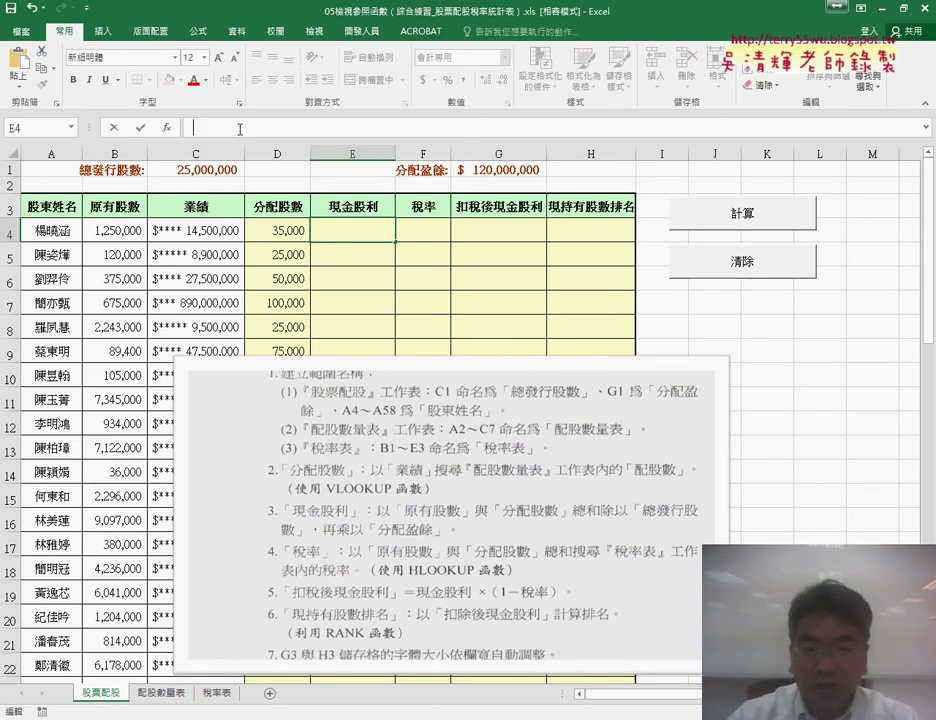
{"action": "type", "text": "="}
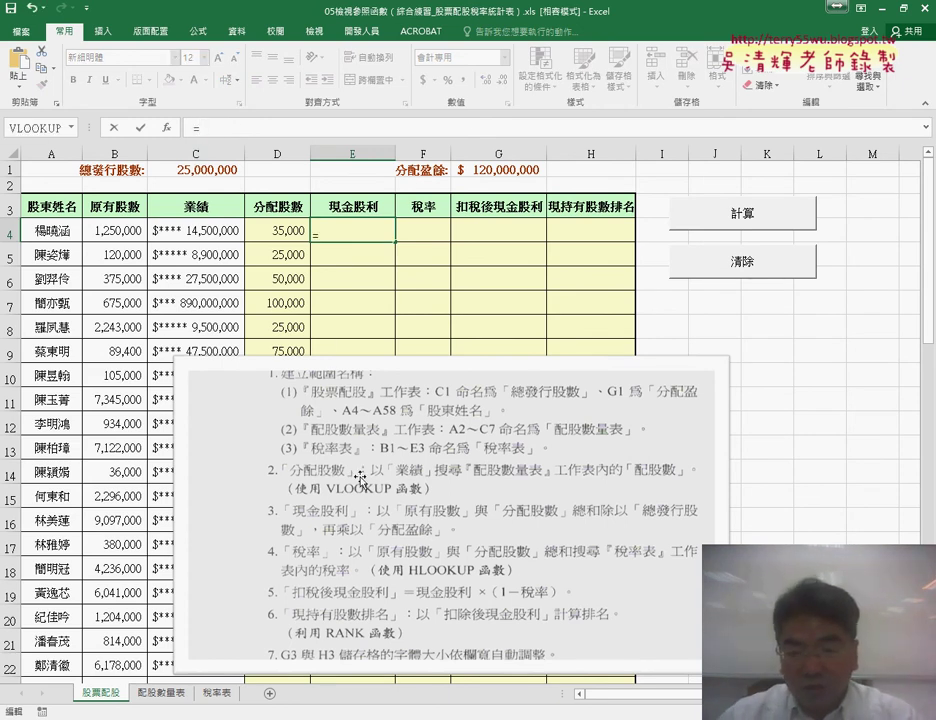
{"action": "key", "text": "F3"}
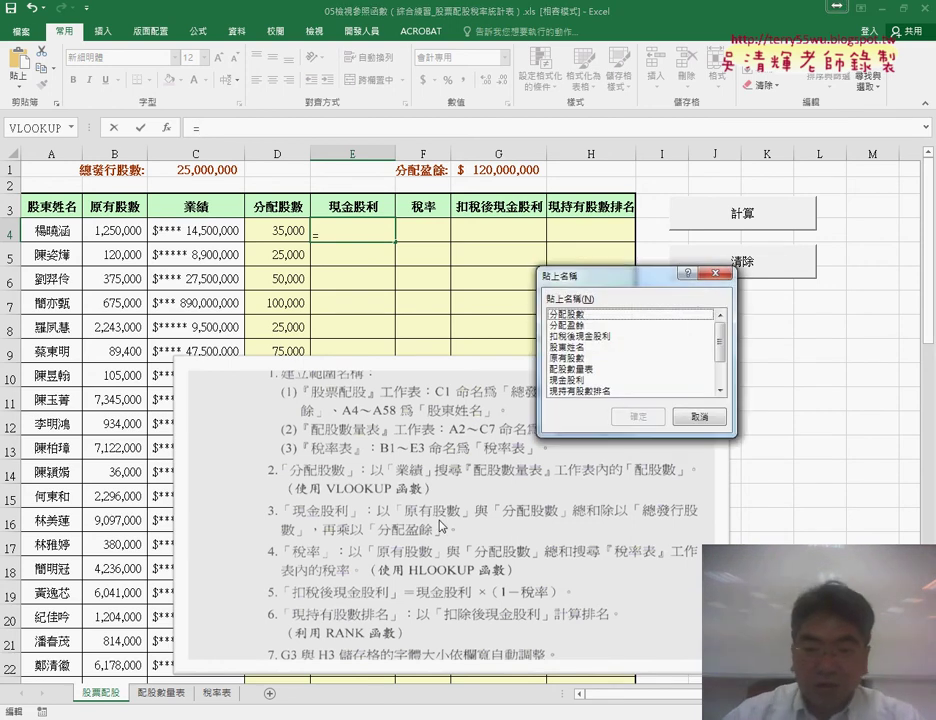
{"action": "left_click_drag", "start_coordinate": [594, 287], "coordinate": [362, 227]}
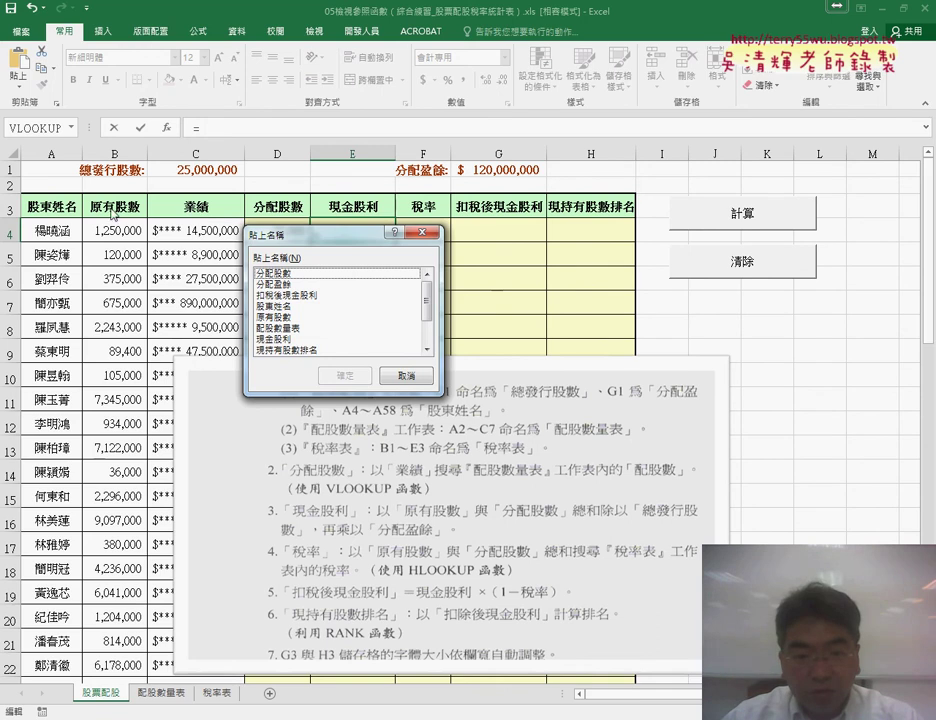
{"action": "double_click", "coordinate": [277, 316]}
{"action": "type", "text": "+"}
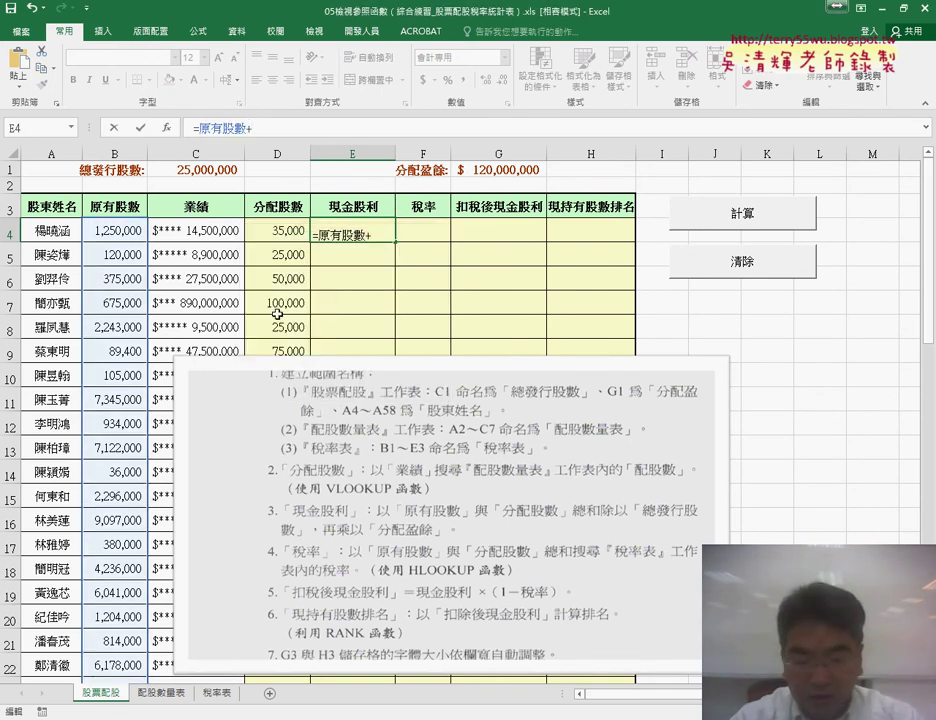
{"action": "key", "text": "F3"}
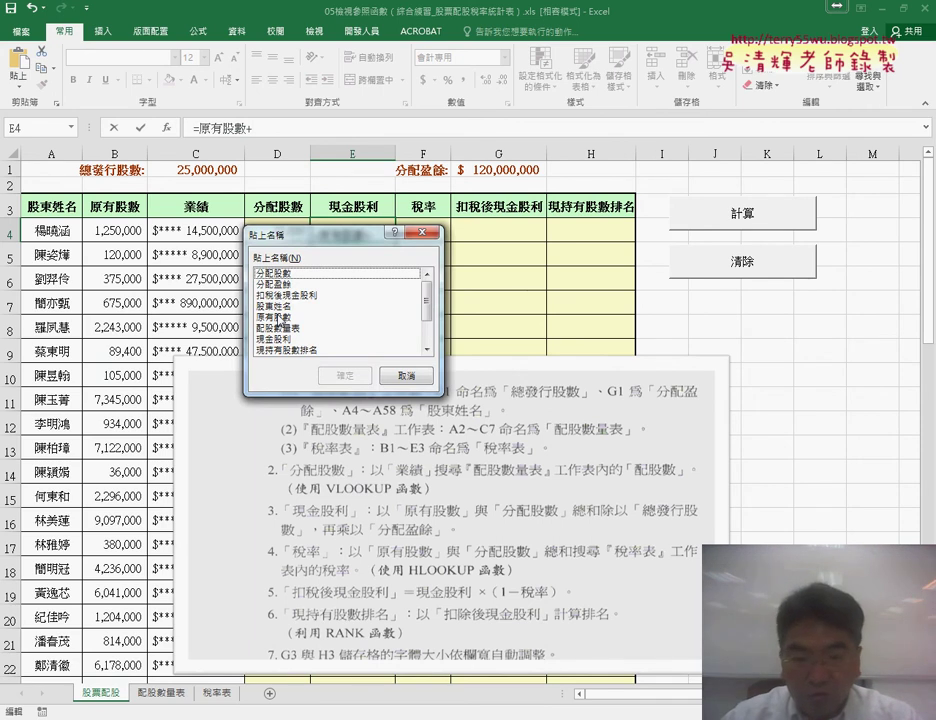
{"action": "double_click", "coordinate": [276, 274]}
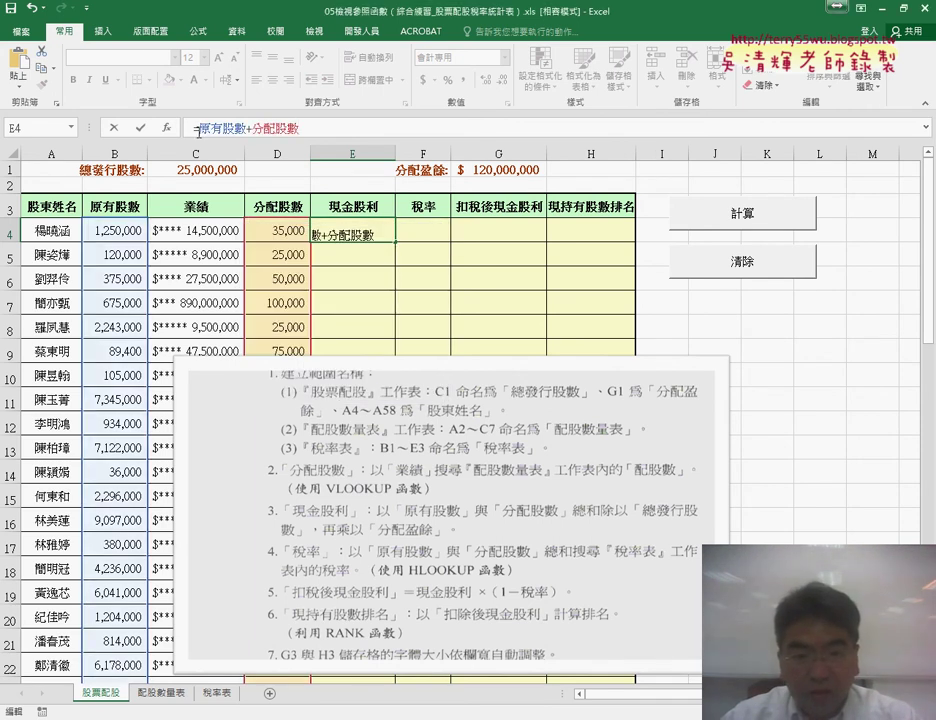
Wrap the share sum in parentheses, then divide by 總發行股數 and multiply by 分配盈餘.
{"action": "type", "text": "("}
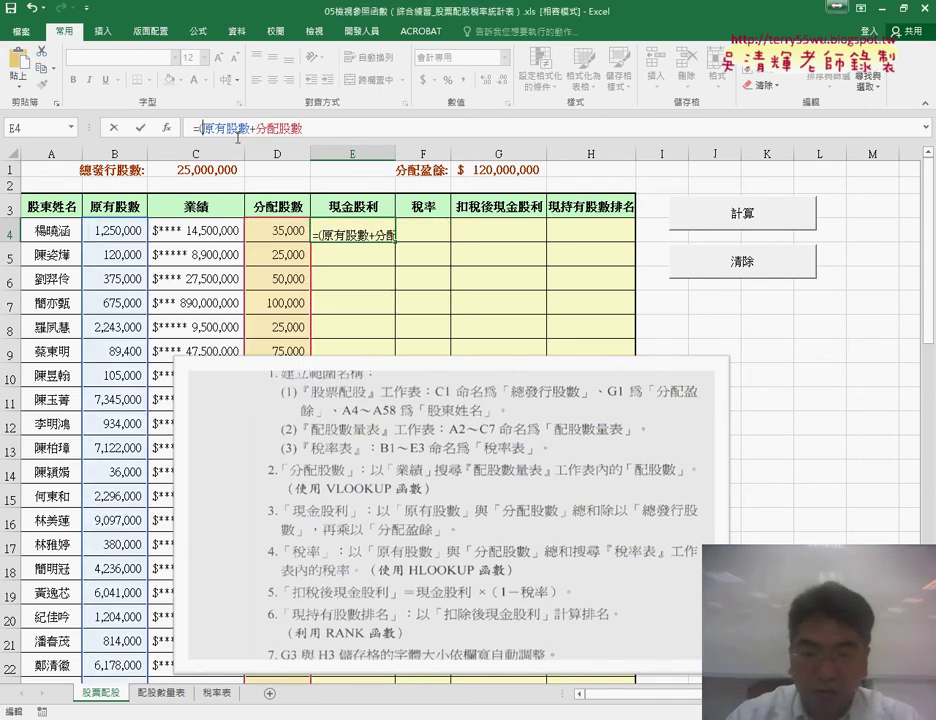
{"action": "left_click", "coordinate": [319, 131]}
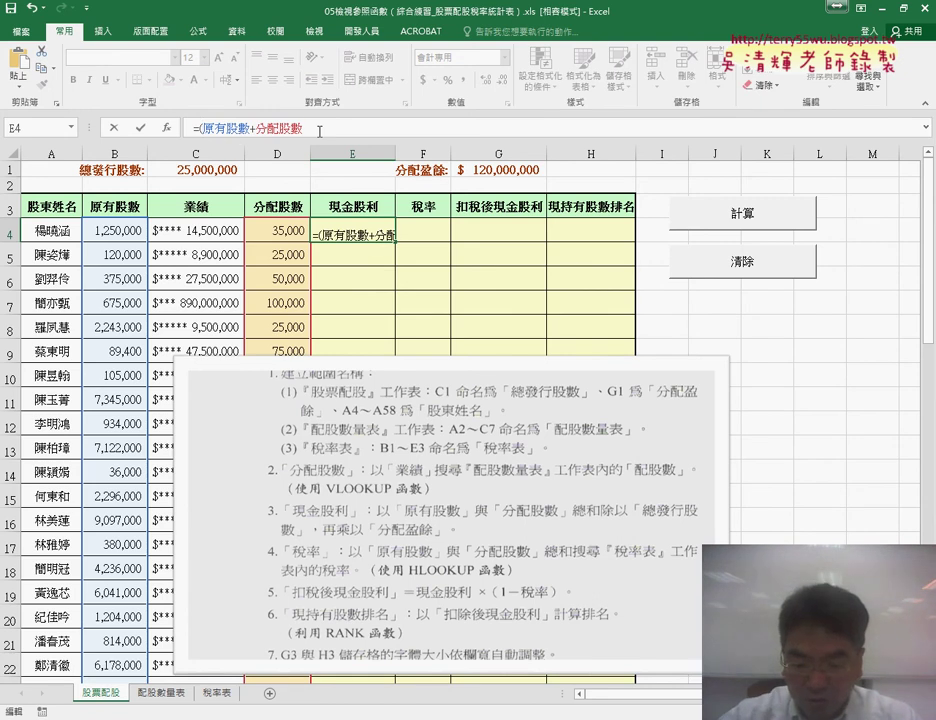
{"action": "type", "text": ")/"}
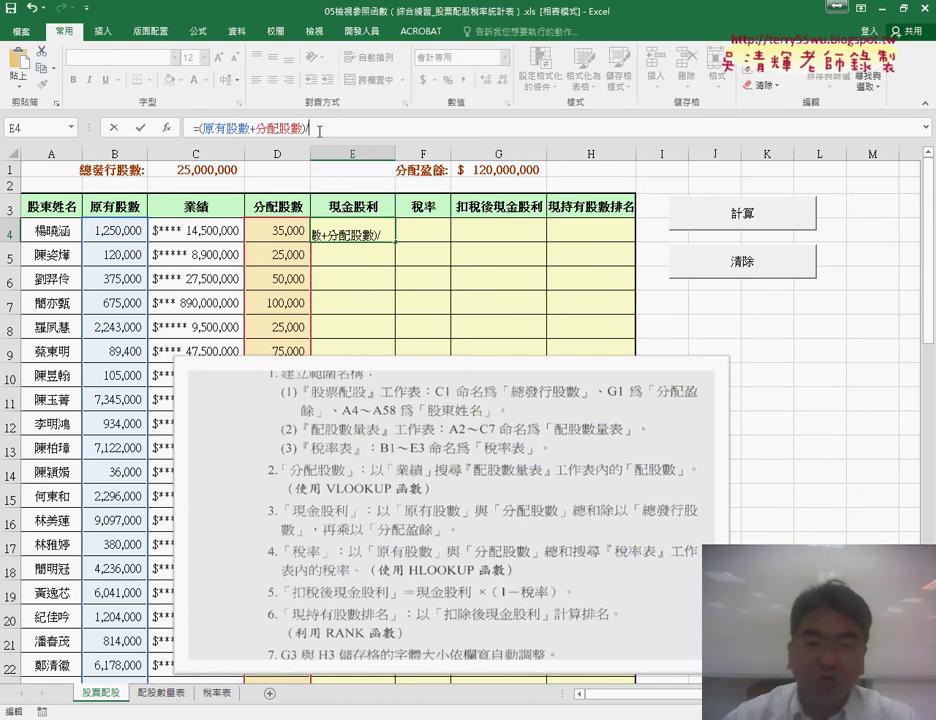
{"action": "key", "text": "F3"}
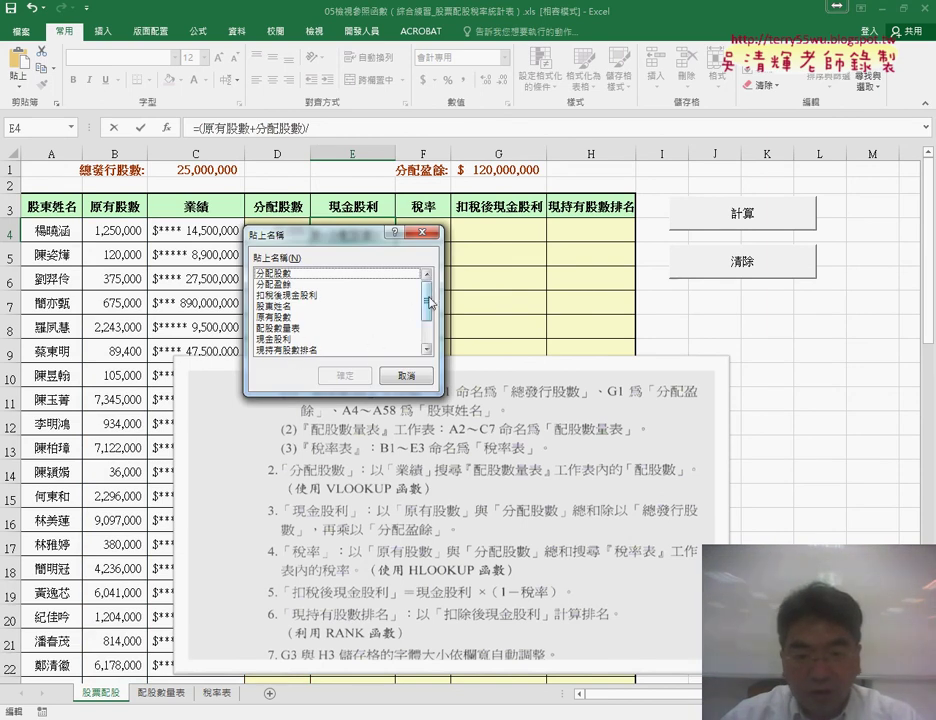
{"action": "scroll", "coordinate": [390, 327], "scroll_direction": "down", "scroll_amount": 2}
{"action": "left_click", "coordinate": [290, 349]}
{"action": "double_click", "coordinate": [290, 349]}
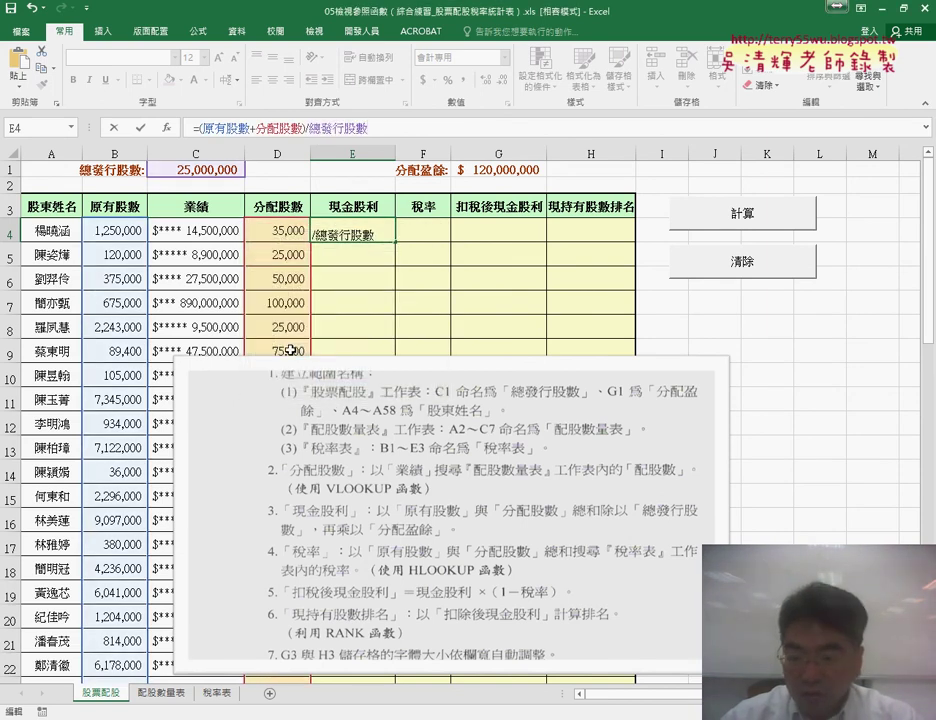
{"action": "type", "text": "*"}
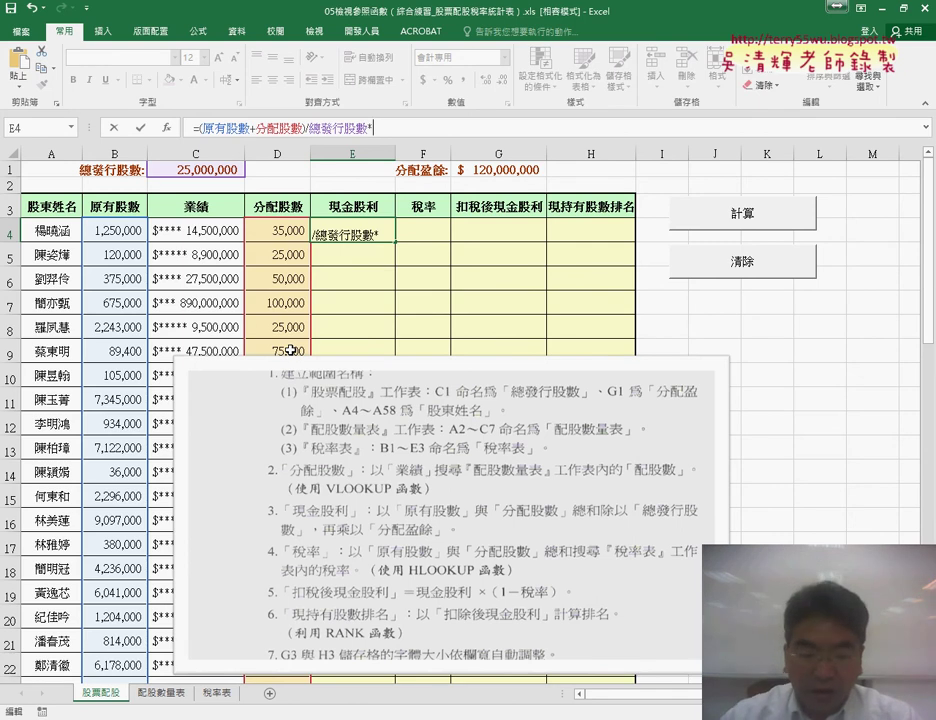
{"action": "key", "text": "F3"}
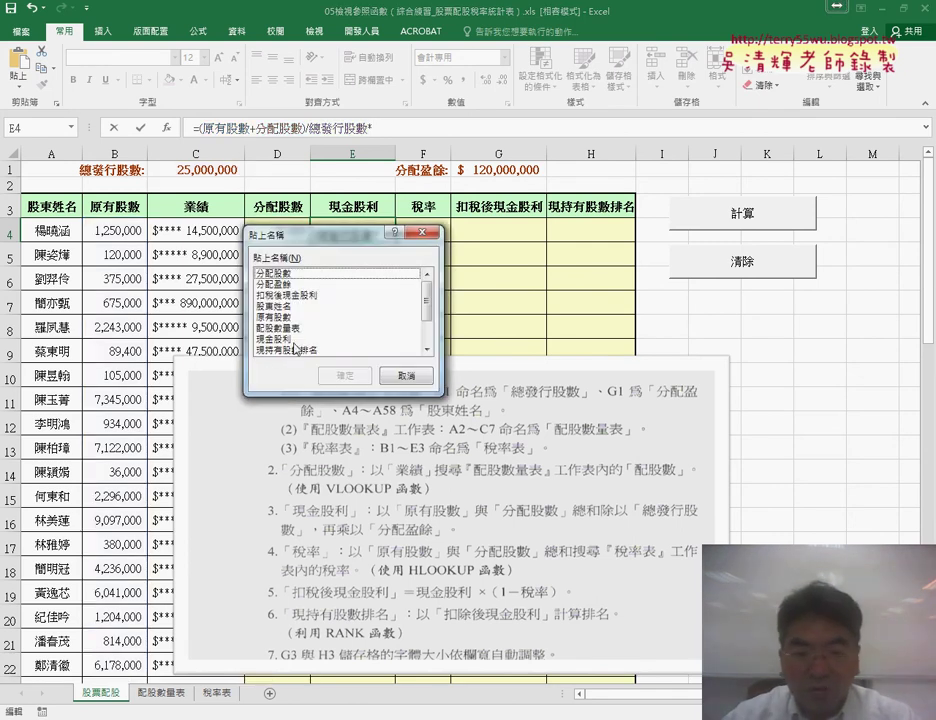
{"action": "double_click", "coordinate": [284, 284]}
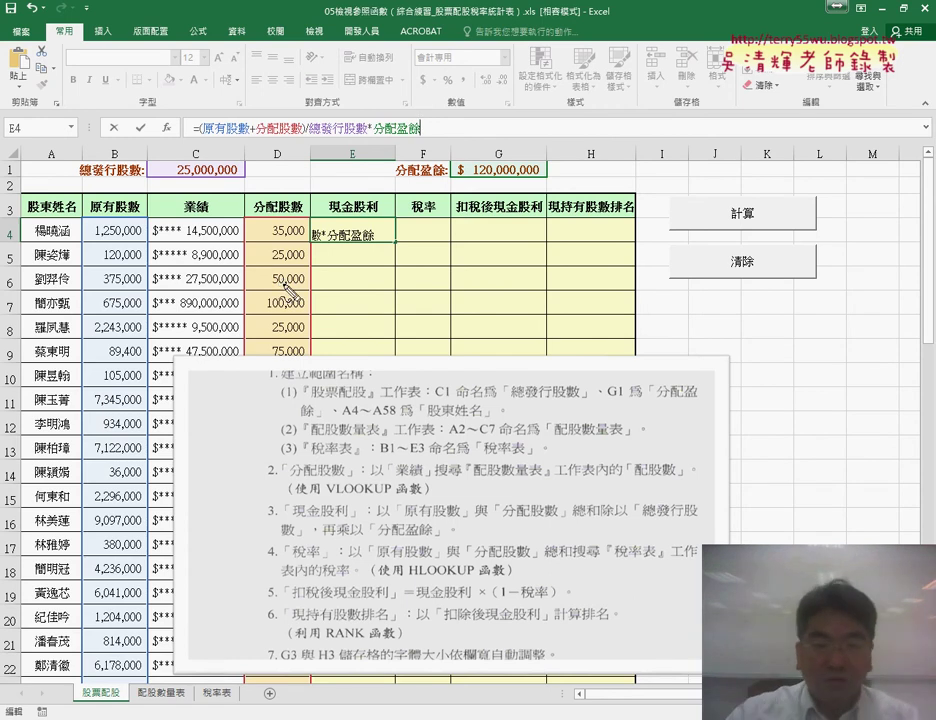
Link rule 3 to the formula with pen marks, then commit E4 showing $6,168,000.
{"action": "left_click_drag", "start_coordinate": [195, 135], "coordinate": [440, 130]}
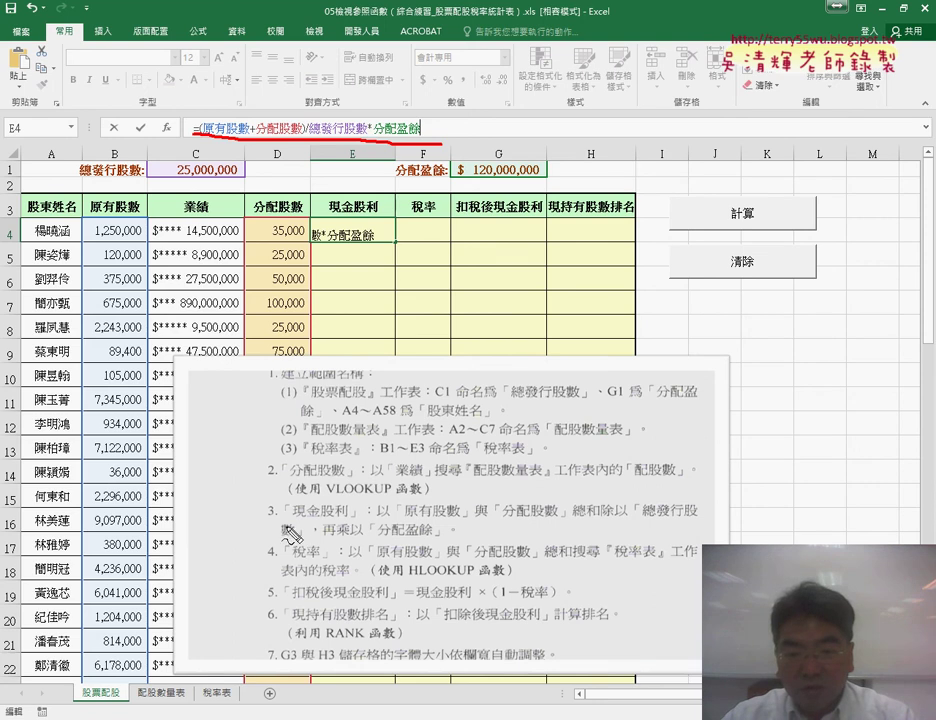
{"action": "left_click_drag", "start_coordinate": [401, 516], "coordinate": [695, 516]}
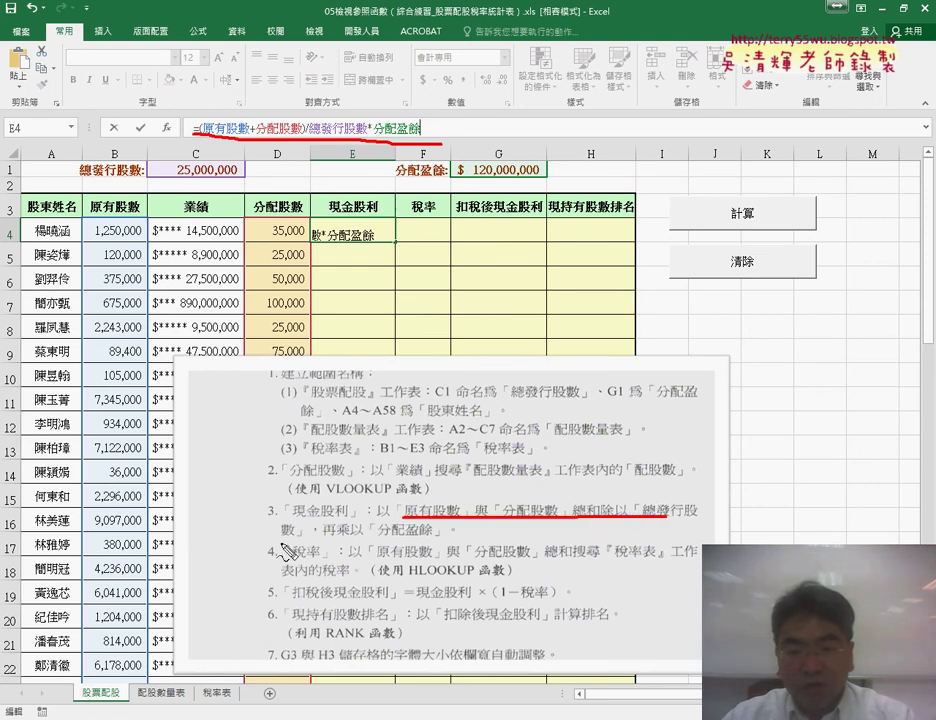
{"action": "left_click_drag", "start_coordinate": [283, 539], "coordinate": [430, 537]}
{"action": "left_click_drag", "start_coordinate": [444, 490], "coordinate": [340, 160]}
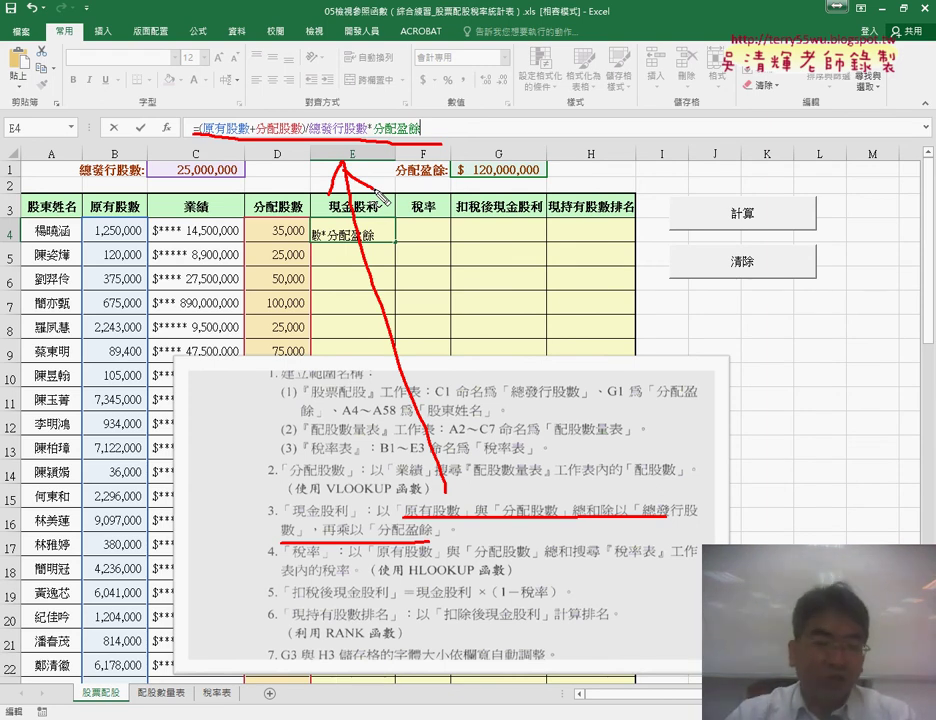
{"action": "key", "text": "Escape"}
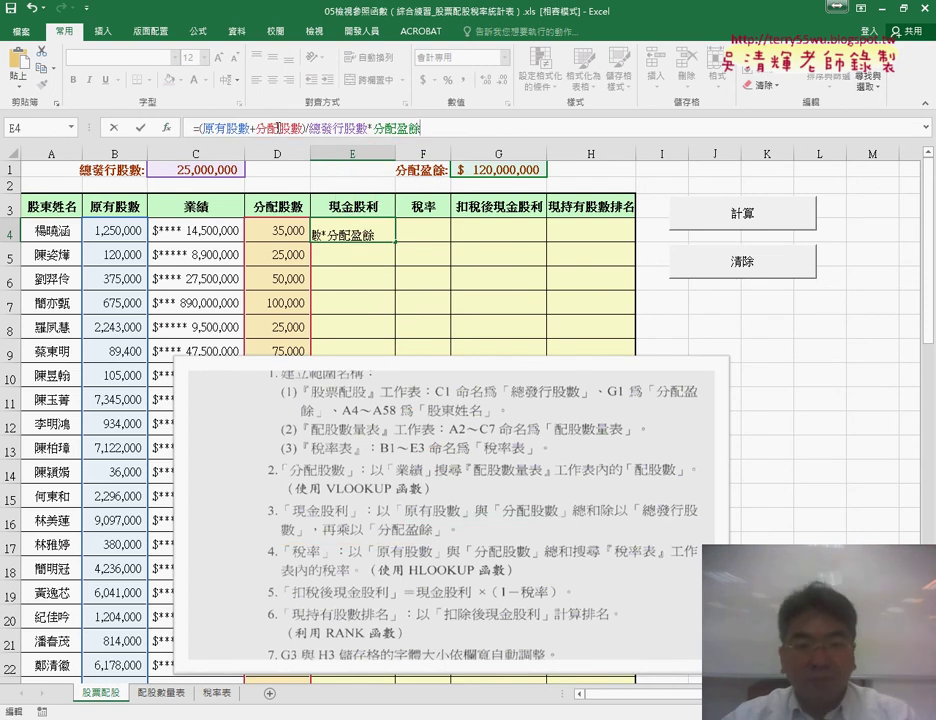
{"action": "left_click", "coordinate": [140, 129]}
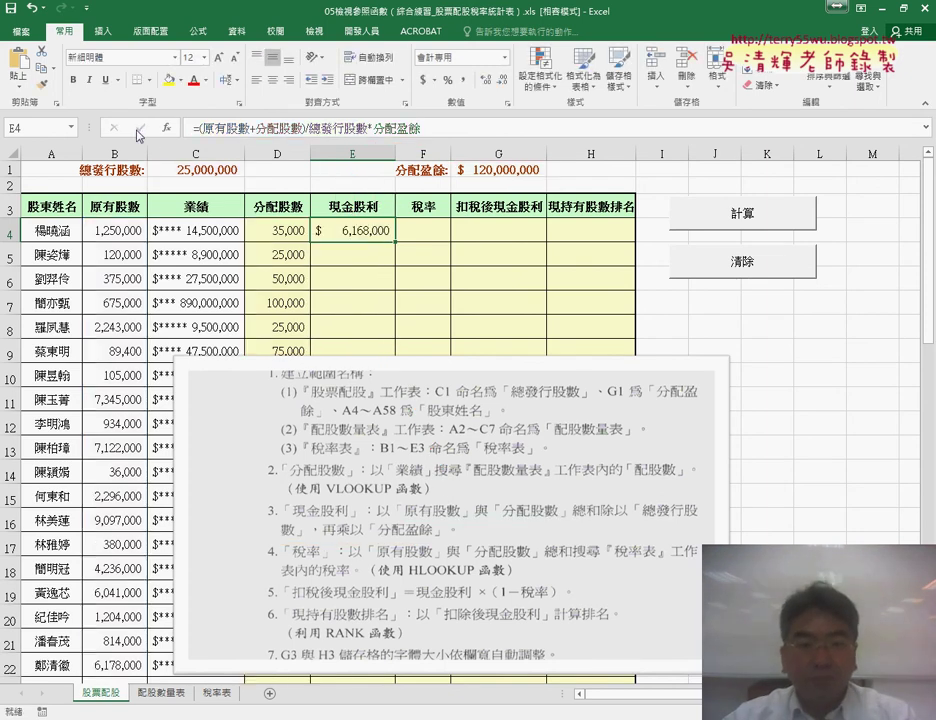
Copy E4's cash dividend down column E, giving $696,000, $2,040,000, $3,720,000 and $10,886,400.
{"action": "double_click", "coordinate": [395, 241]}
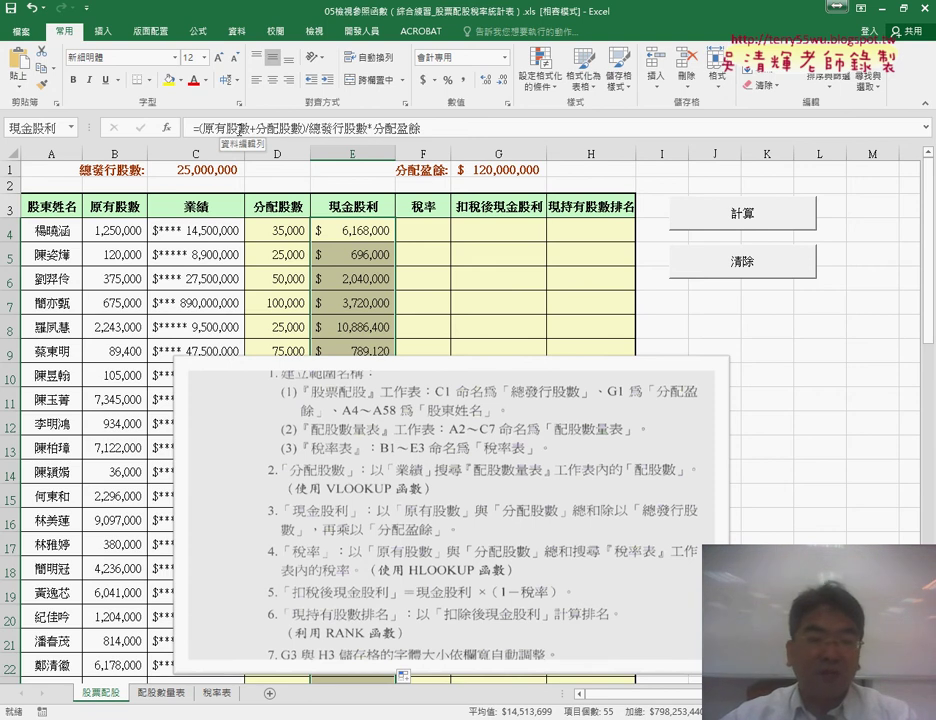
{"action": "left_click", "coordinate": [425, 232]}
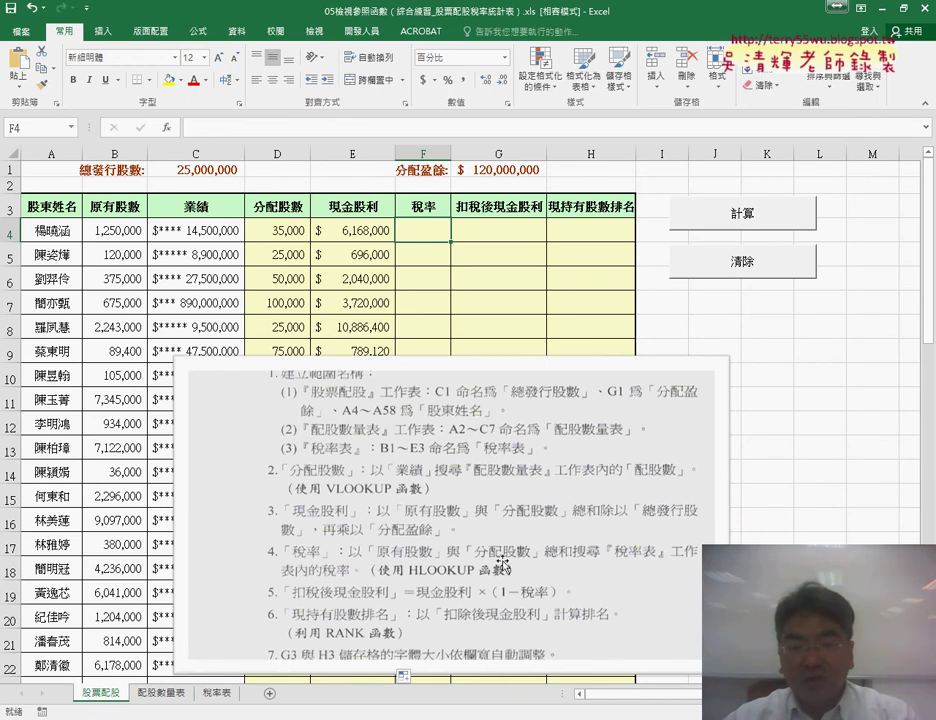
Review the 稅率表 brackets and their 6%–15% rates, comparing briefly with 配股數量表.
{"action": "left_click", "coordinate": [218, 693]}
{"action": "left_click", "coordinate": [112, 183]}
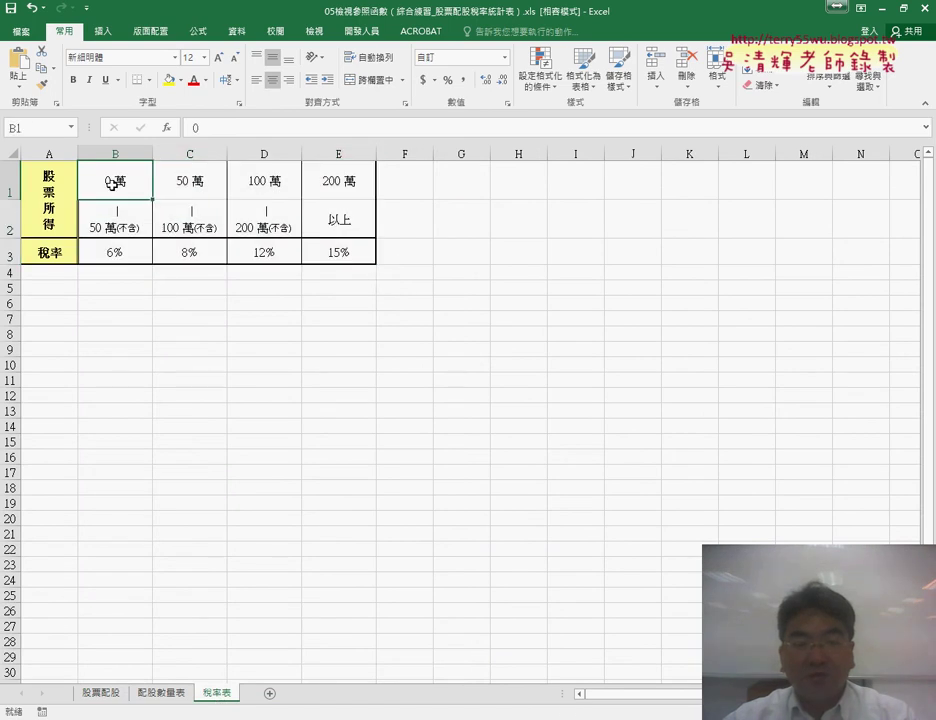
{"action": "left_click", "coordinate": [8, 180]}
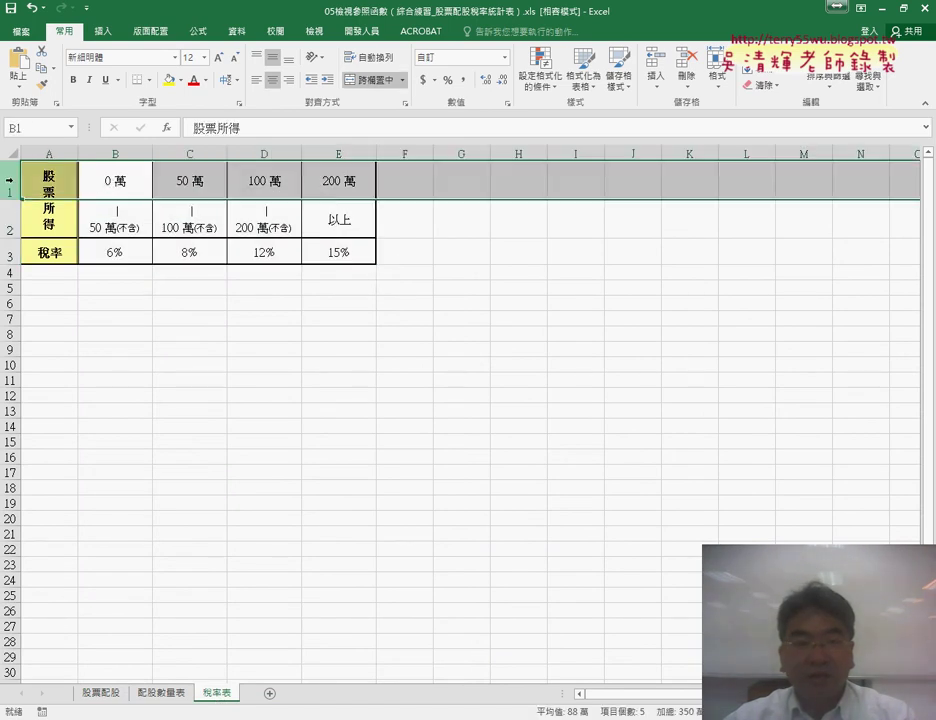
{"action": "left_click", "coordinate": [6, 225]}
{"action": "left_click", "coordinate": [8, 256]}
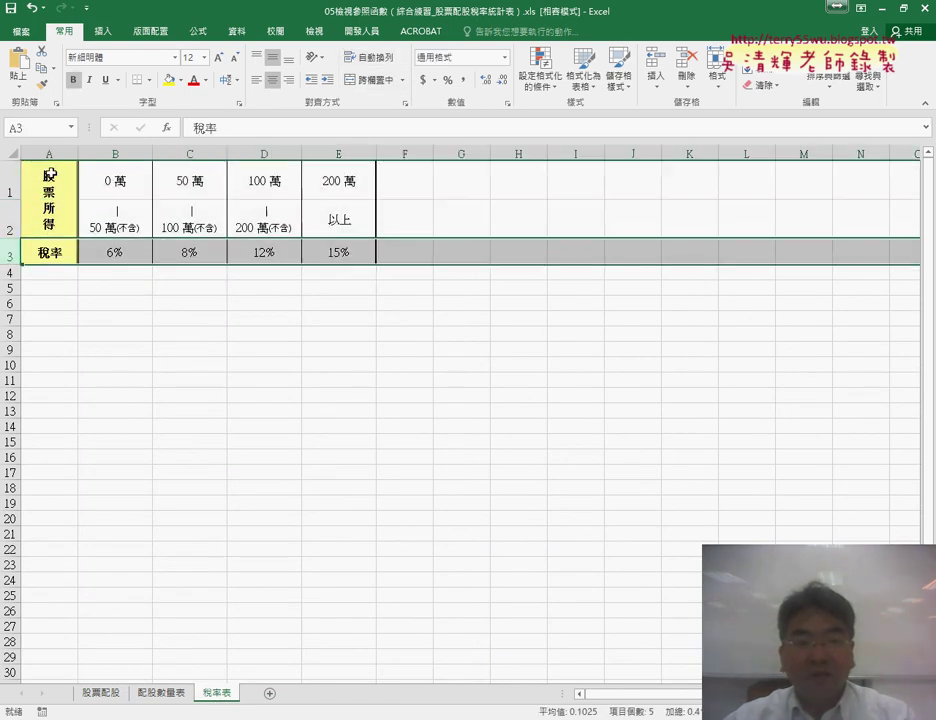
{"action": "left_click_drag", "start_coordinate": [45, 180], "coordinate": [52, 258]}
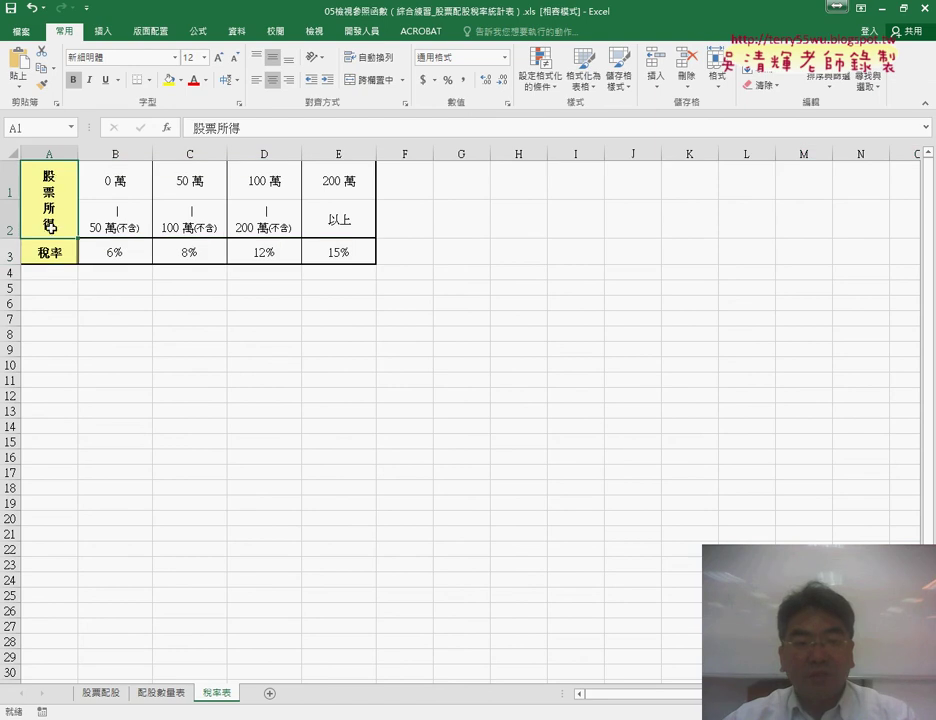
{"action": "left_click", "coordinate": [10, 178]}
{"action": "left_click", "coordinate": [160, 692]}
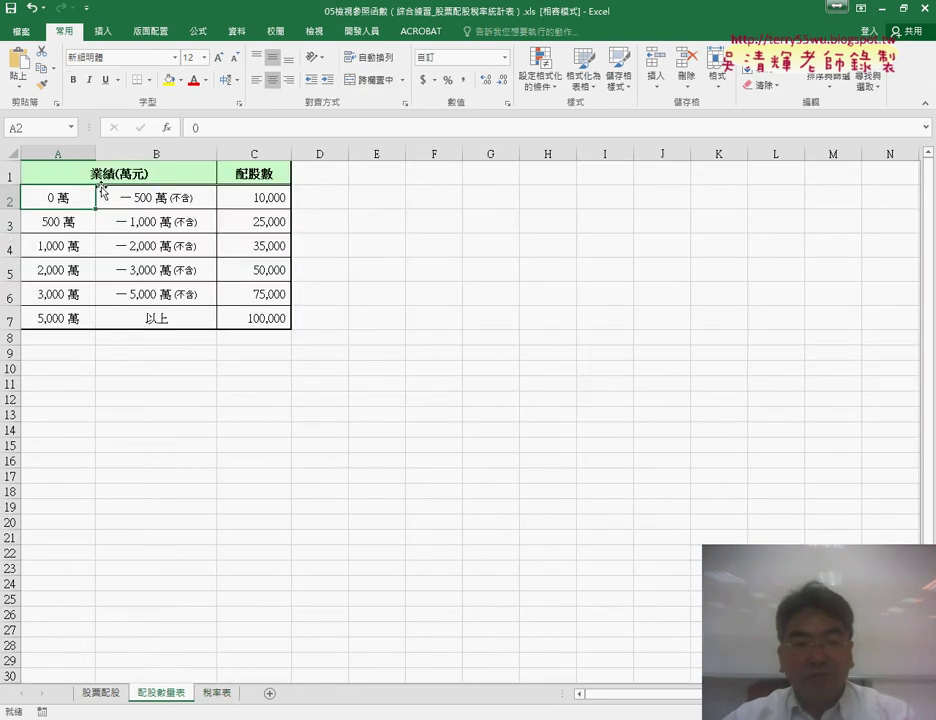
{"action": "left_click_drag", "start_coordinate": [110, 175], "coordinate": [261, 173]}
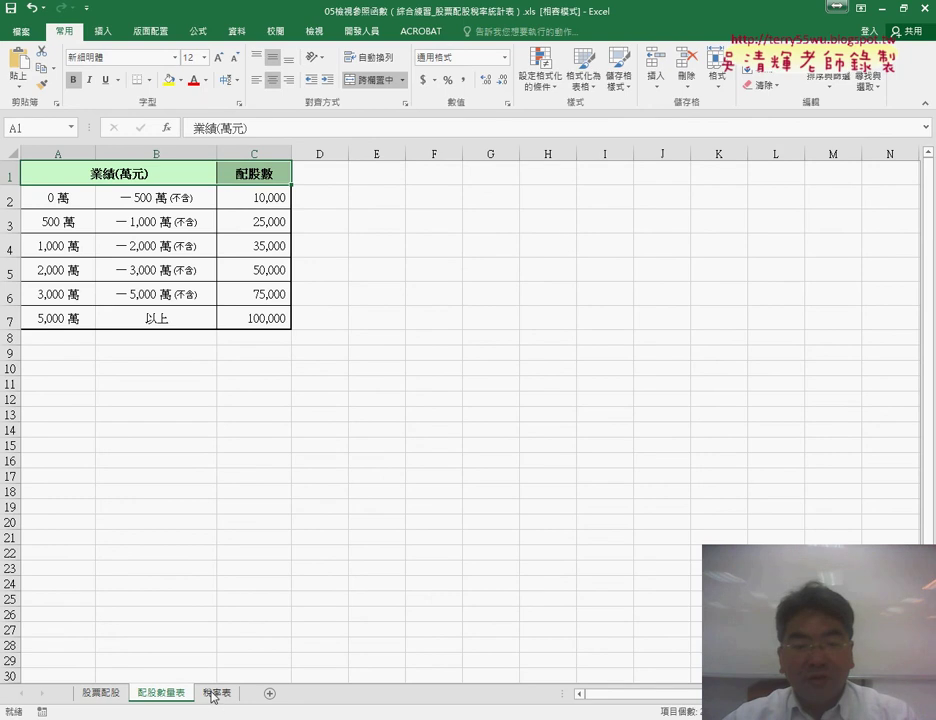
{"action": "left_click", "coordinate": [214, 692]}
{"action": "left_click_drag", "start_coordinate": [60, 178], "coordinate": [50, 253]}
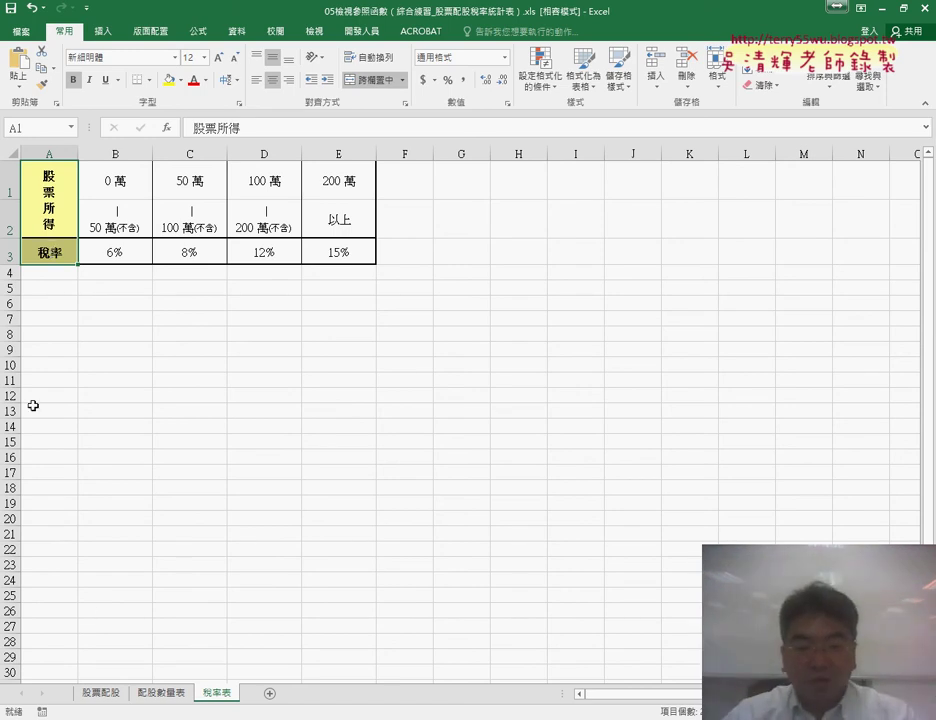
On 股票配股, review E4's formula without changing it, then start a function in F4.
{"action": "left_click", "coordinate": [101, 693]}
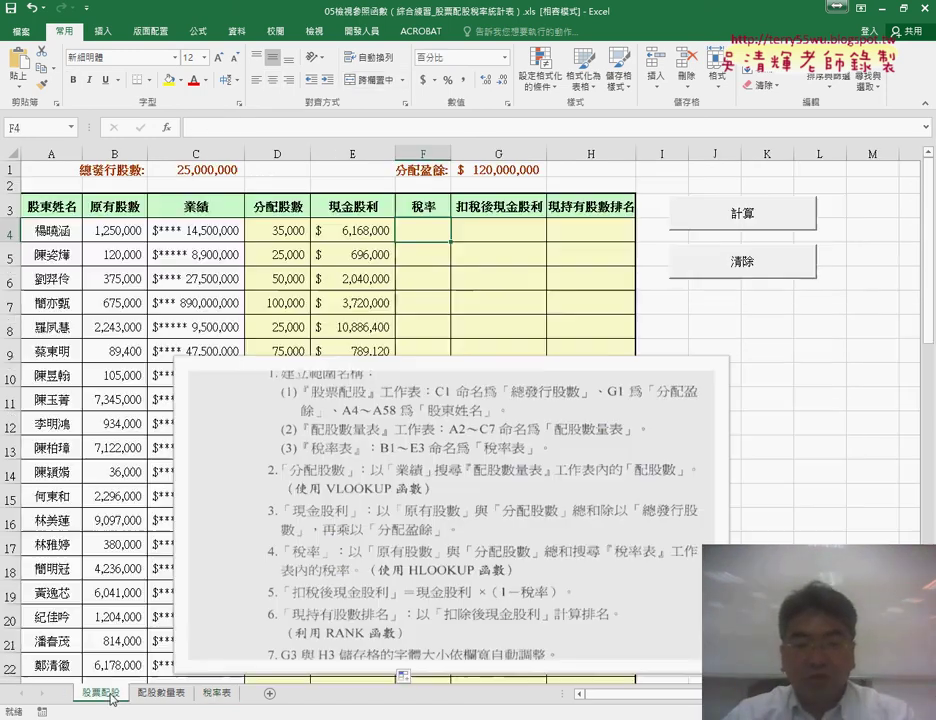
{"action": "left_click", "coordinate": [363, 229]}
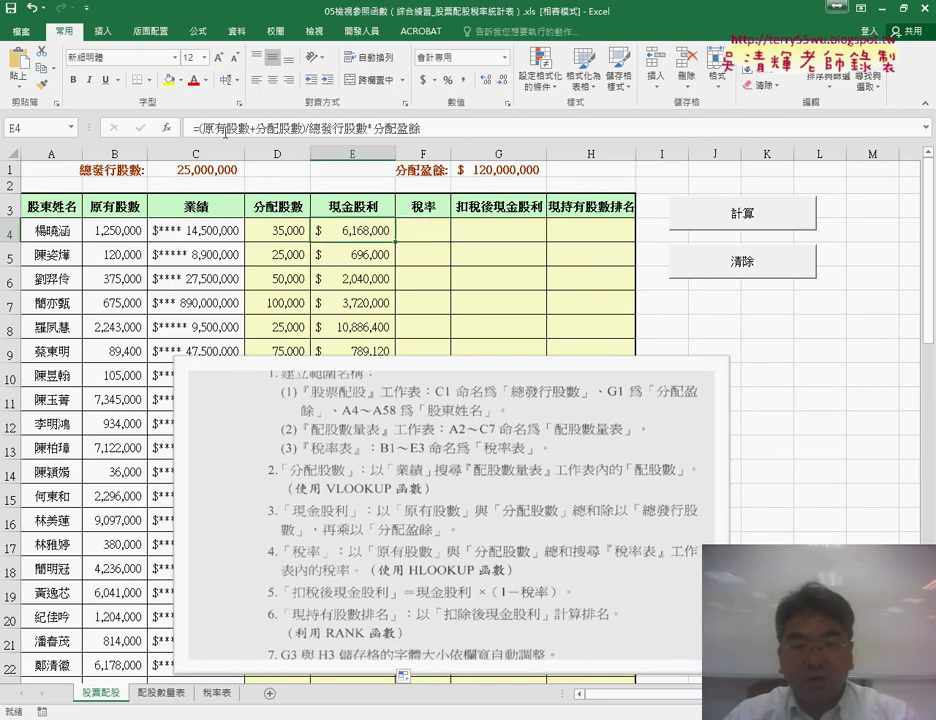
{"action": "left_click_drag", "start_coordinate": [200, 128], "coordinate": [305, 128]}
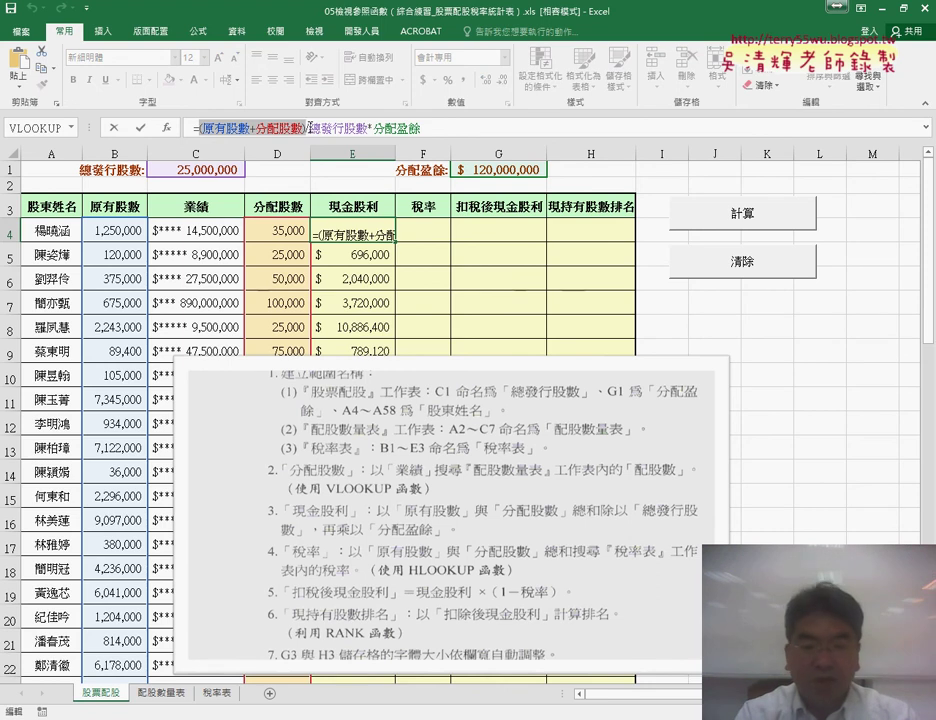
{"action": "left_click_drag", "start_coordinate": [305, 128], "coordinate": [310, 128]}
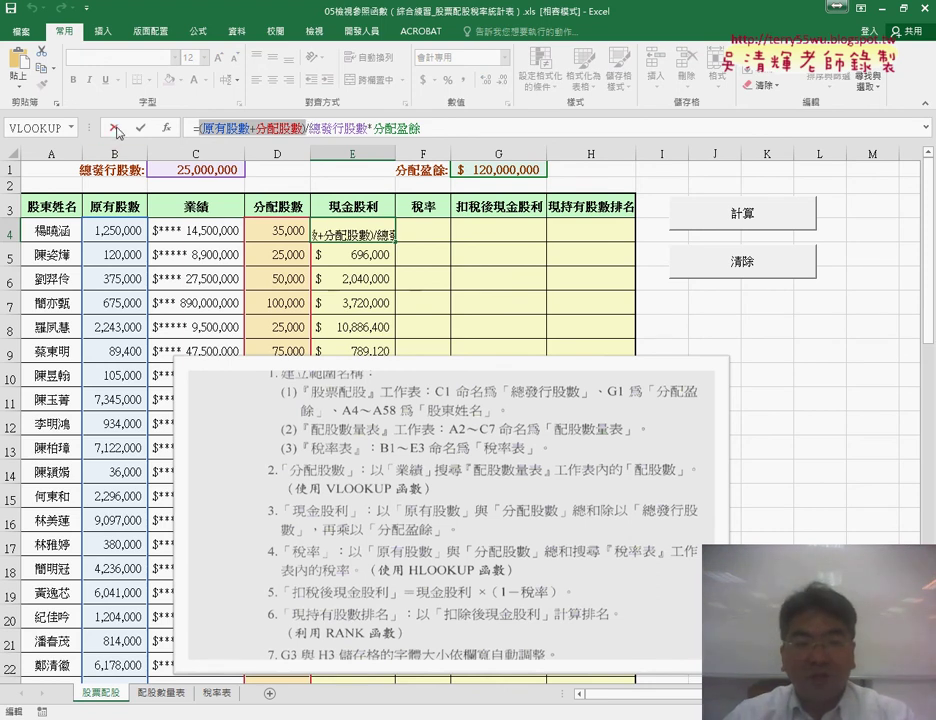
{"action": "key", "text": "Escape"}
{"action": "left_click", "coordinate": [430, 233]}
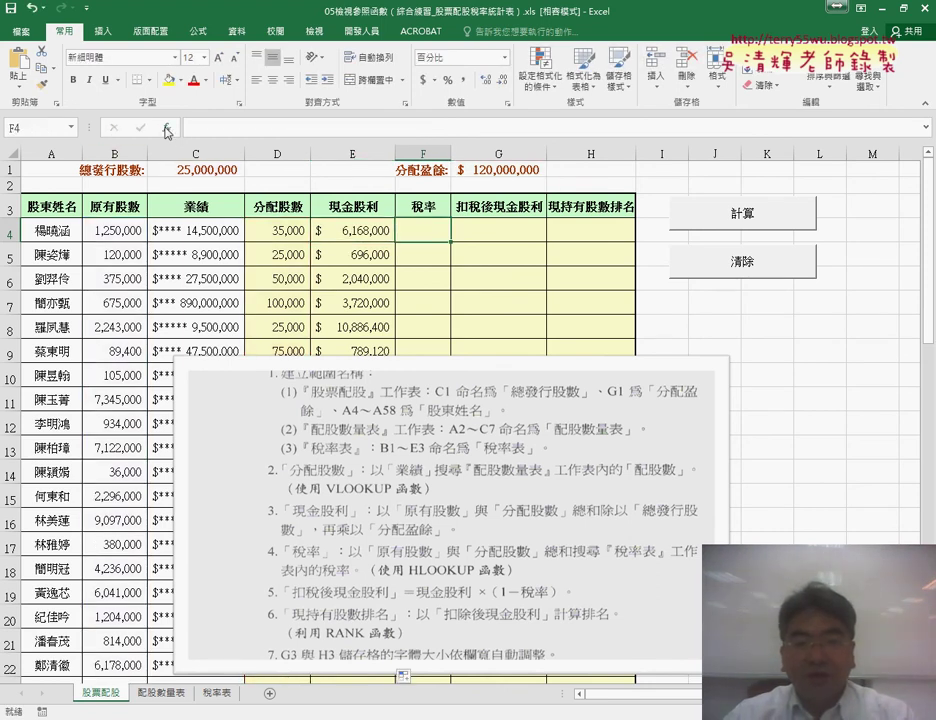
{"action": "left_click", "coordinate": [166, 128]}
Choose HLOOKUP and set its lookup value to (原有股數+分配股數)/10000.
{"action": "left_click", "coordinate": [300, 239]}
{"action": "left_click", "coordinate": [302, 241]}
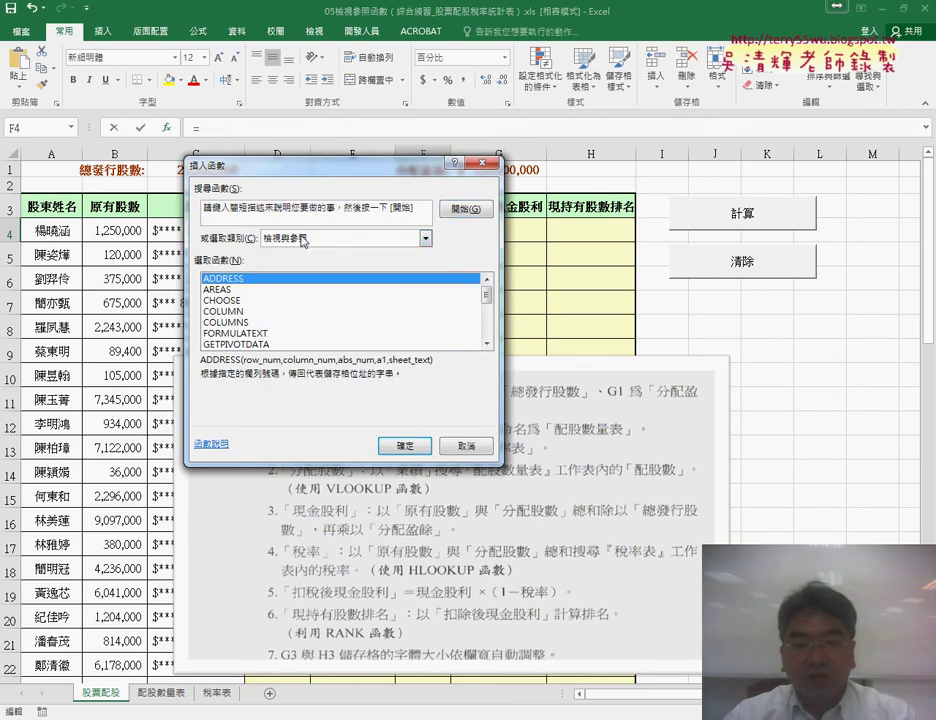
{"action": "scroll", "coordinate": [466, 296], "scroll_direction": "down", "scroll_amount": 1}
{"action": "left_click", "coordinate": [260, 324]}
{"action": "double_click", "coordinate": [260, 324]}
{"action": "left_click_drag", "start_coordinate": [340, 188], "coordinate": [608, 184]}
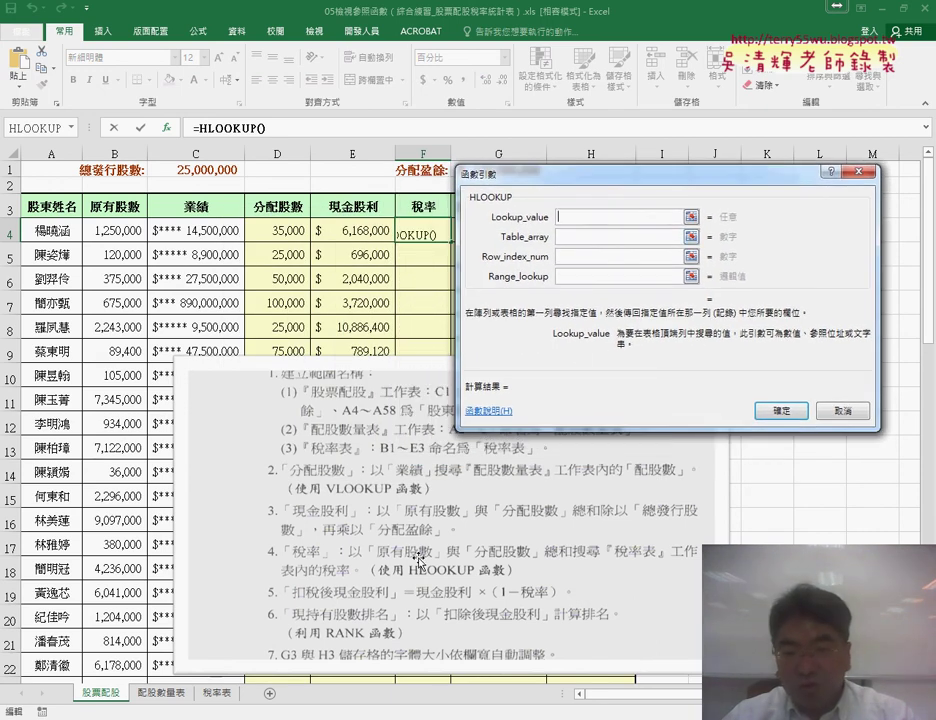
{"action": "type", "text": "(原有股數+分配股數)"}
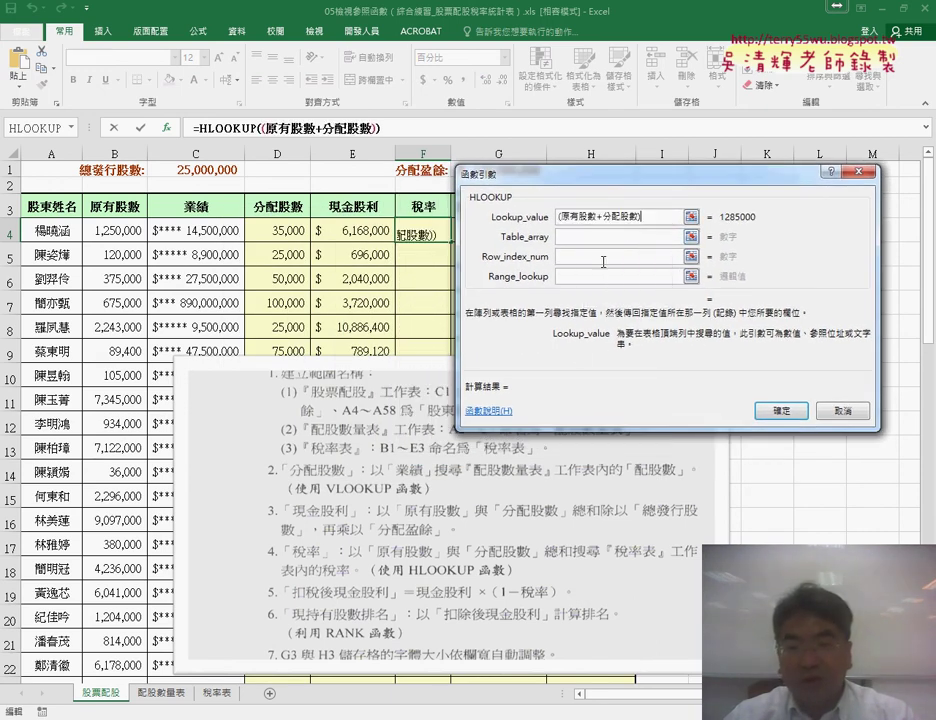
{"action": "type", "text": "/10000"}
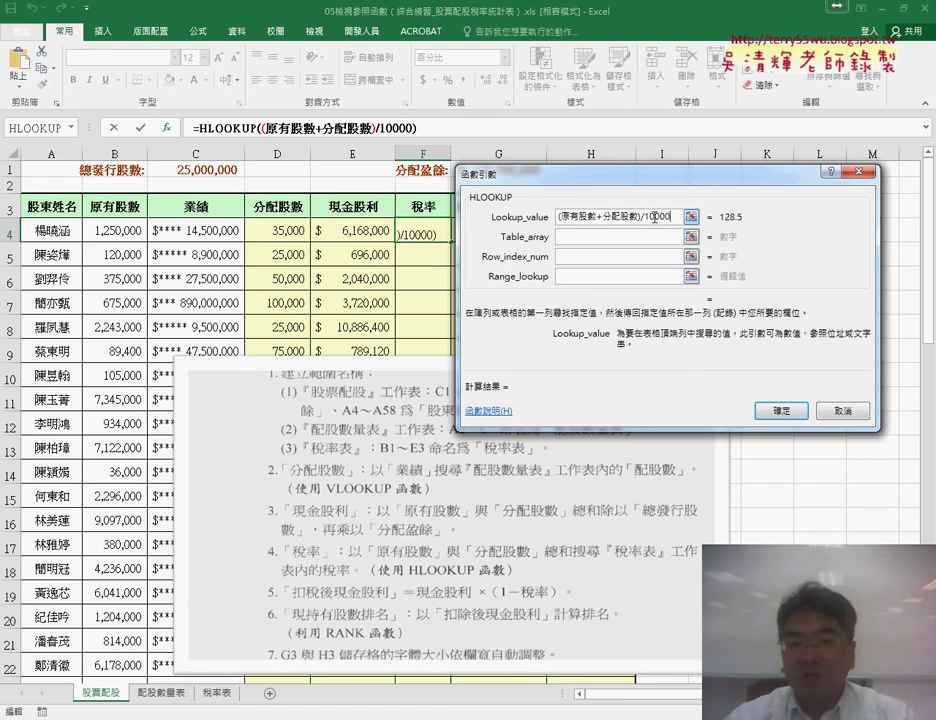
Set the table to 稅率表, the row index to 3 and range lookup to 1, giving 12%.
{"action": "left_click", "coordinate": [596, 239]}
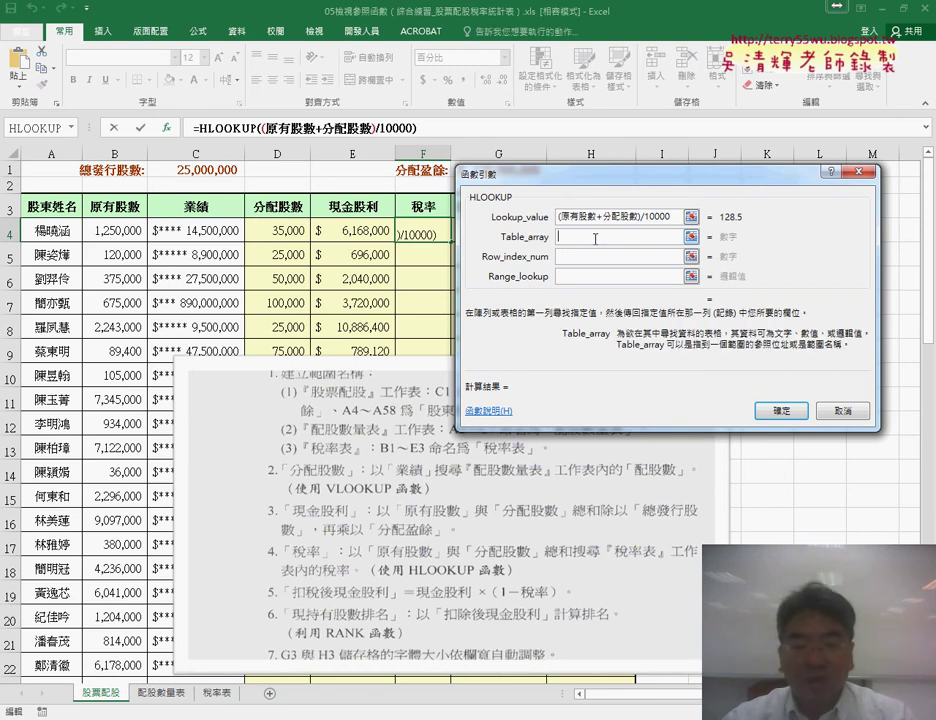
{"action": "key", "text": "F3"}
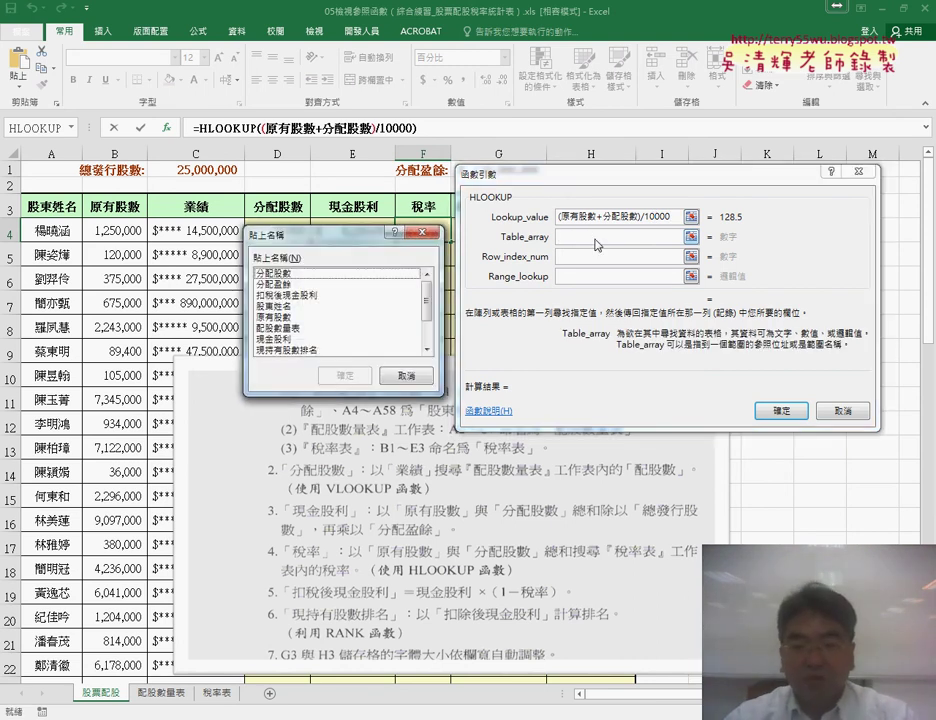
{"action": "left_click_drag", "start_coordinate": [427, 298], "coordinate": [427, 314]}
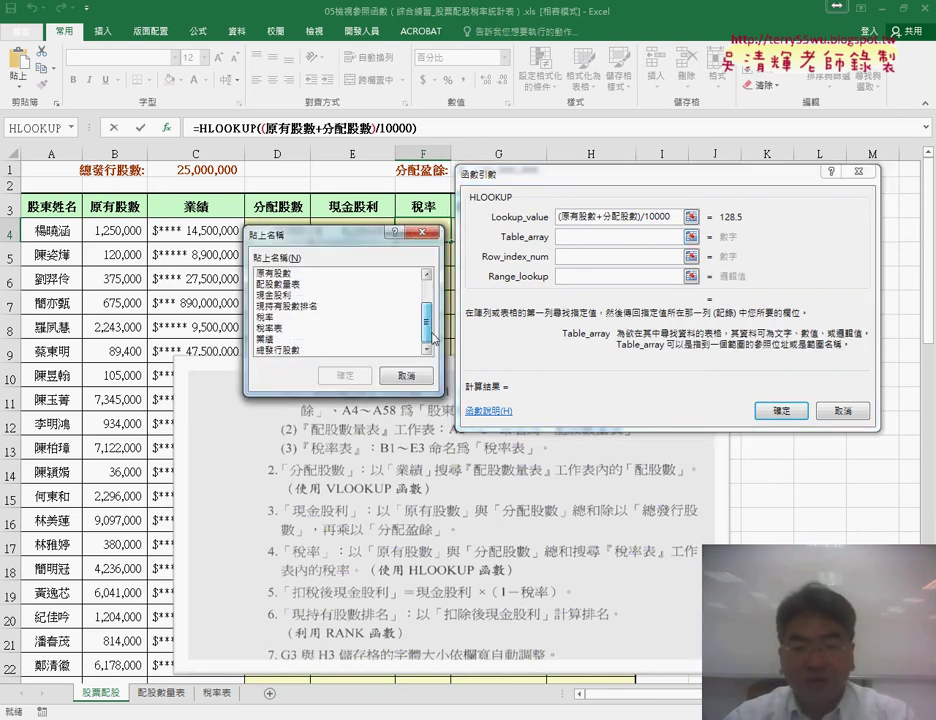
{"action": "double_click", "coordinate": [272, 327]}
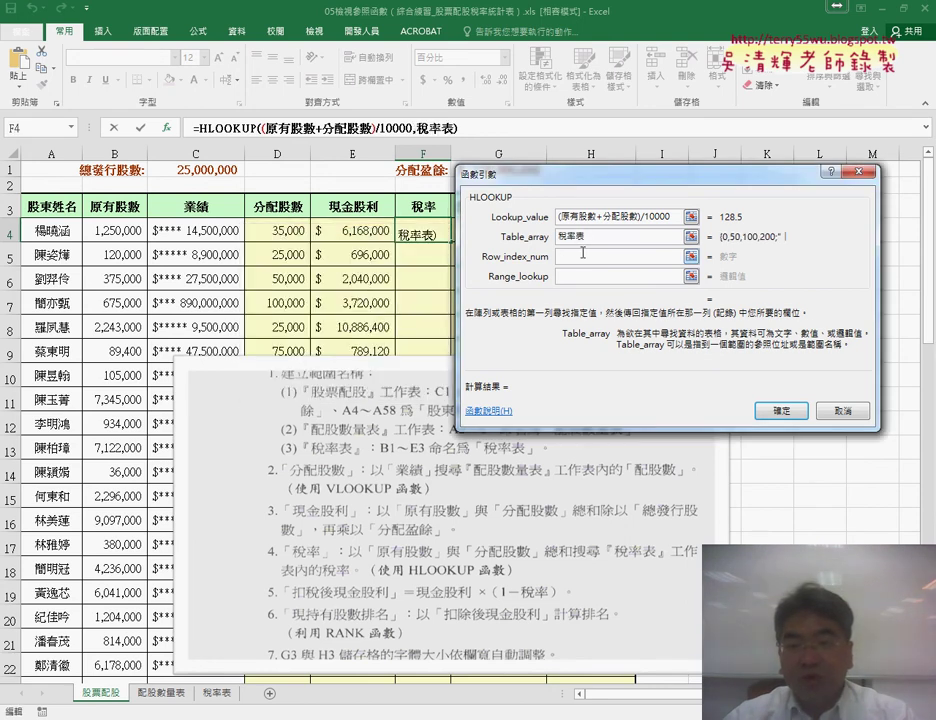
{"action": "left_click", "coordinate": [583, 254]}
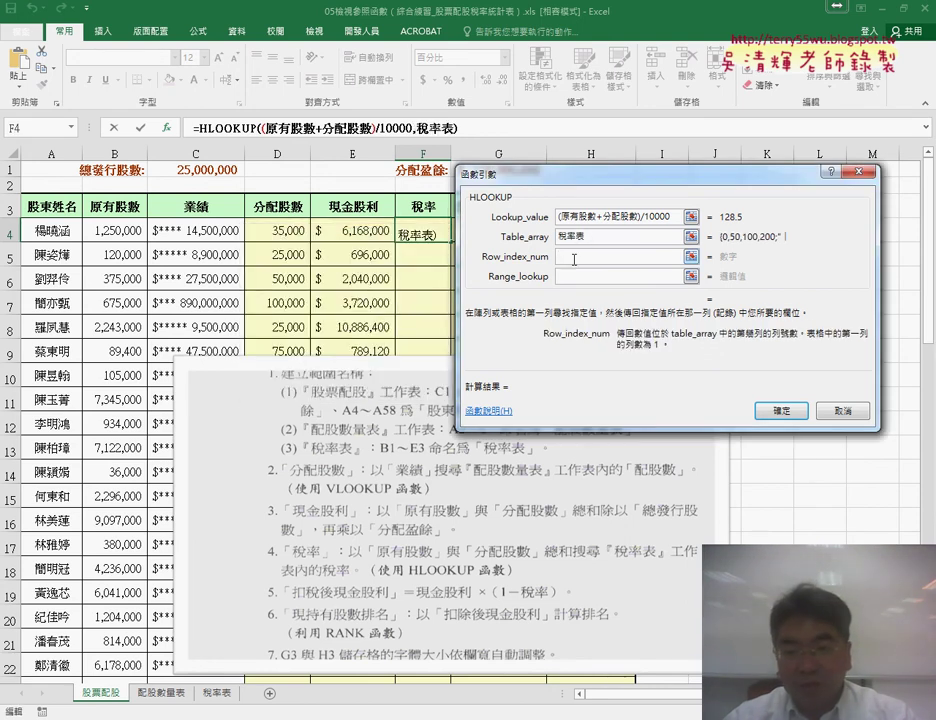
{"action": "left_click", "coordinate": [604, 240]}
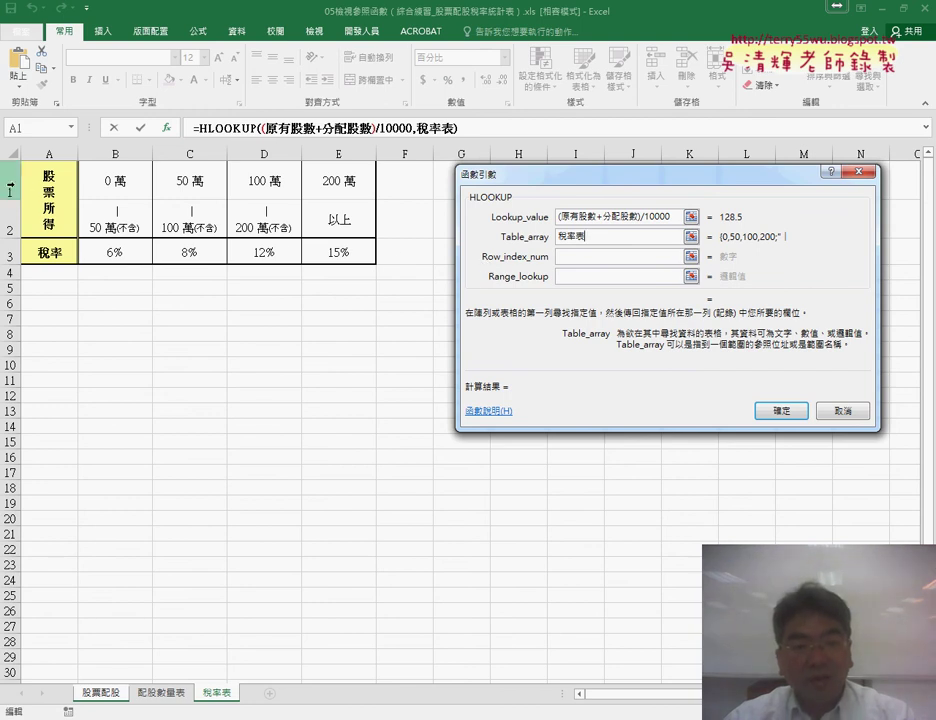
{"action": "left_click_drag", "start_coordinate": [8, 180], "coordinate": [8, 227]}
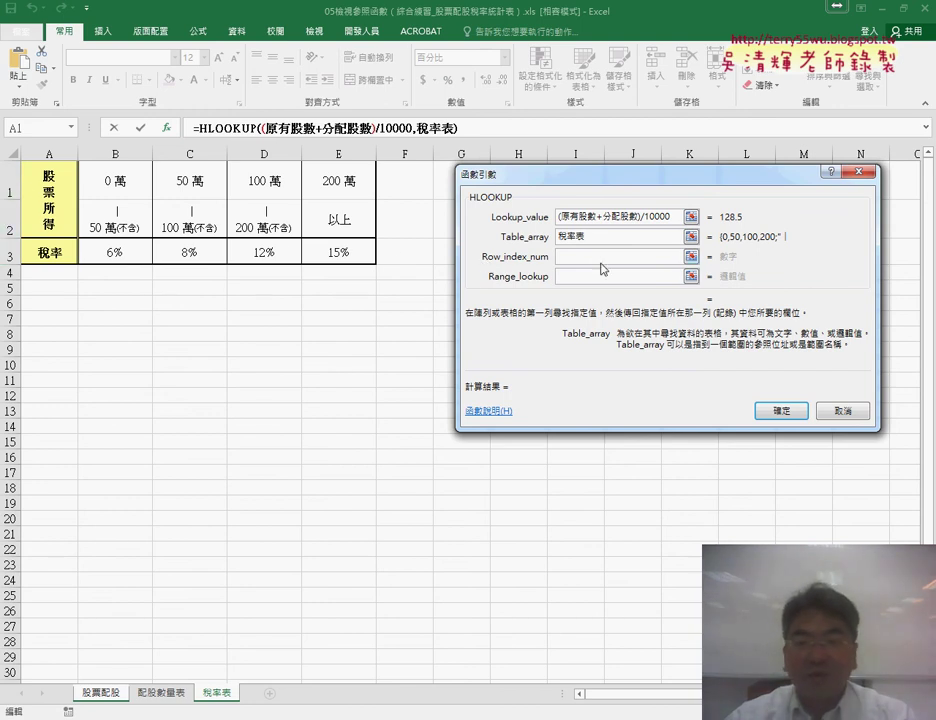
{"action": "left_click", "coordinate": [584, 257]}
{"action": "type", "text": "3"}
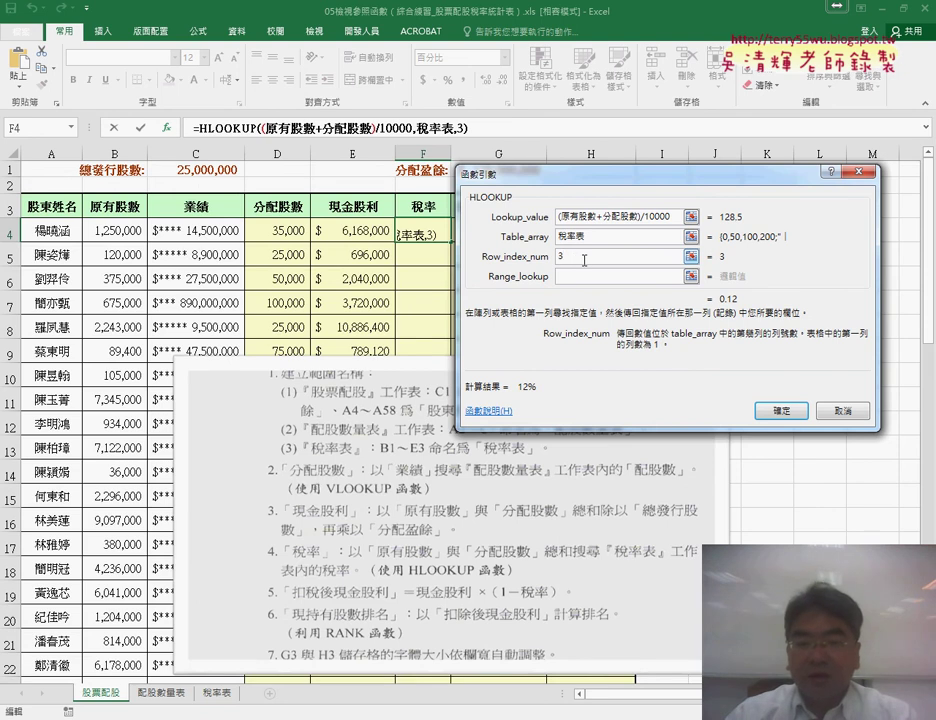
{"action": "left_click", "coordinate": [558, 277]}
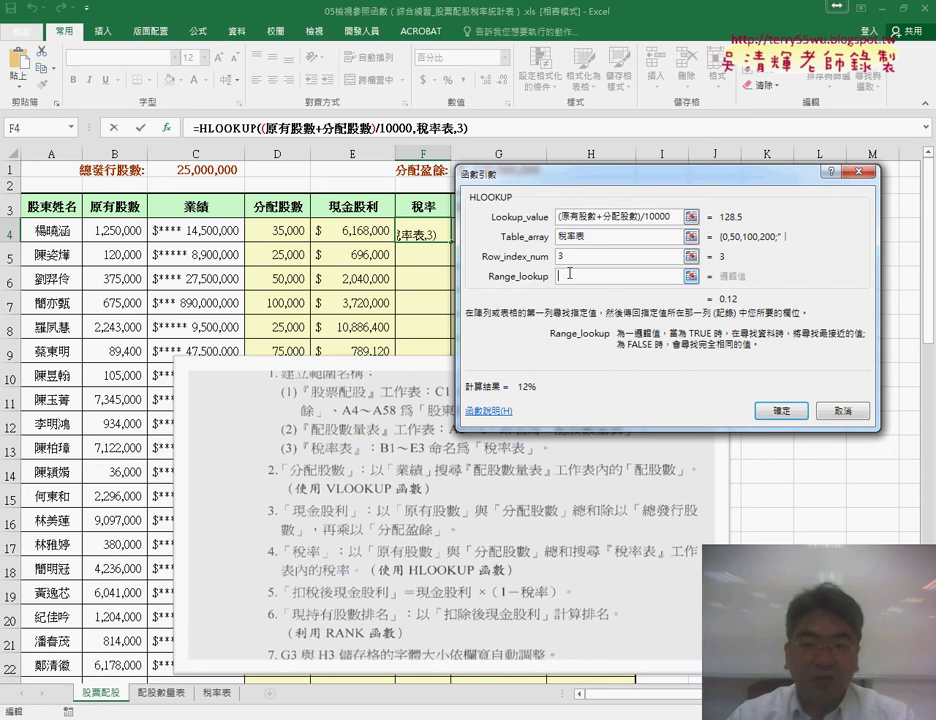
{"action": "type", "text": "1"}
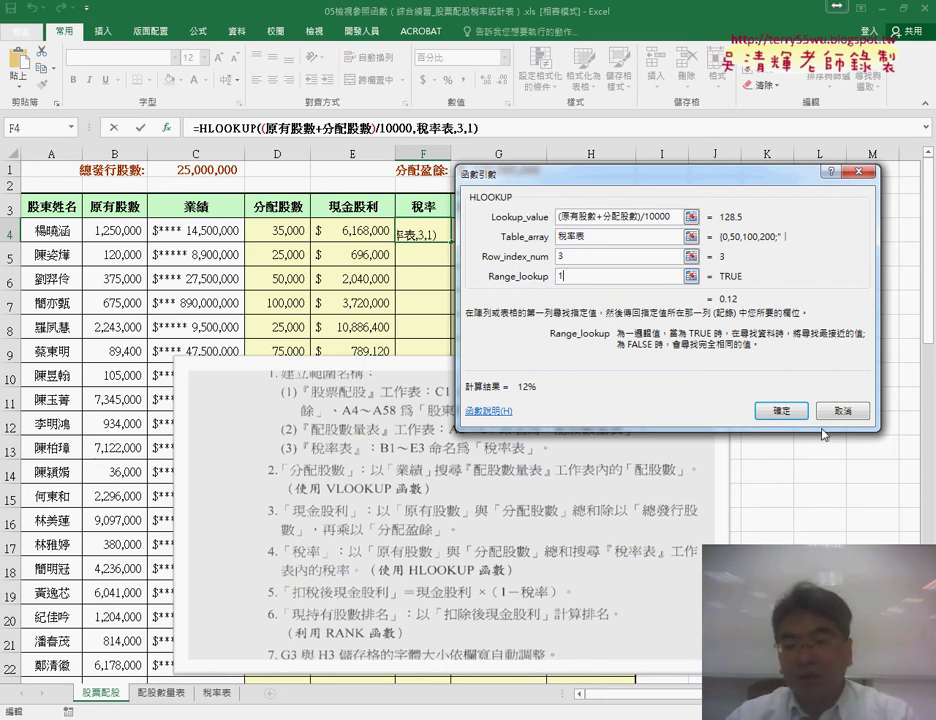
{"action": "left_click", "coordinate": [780, 410]}
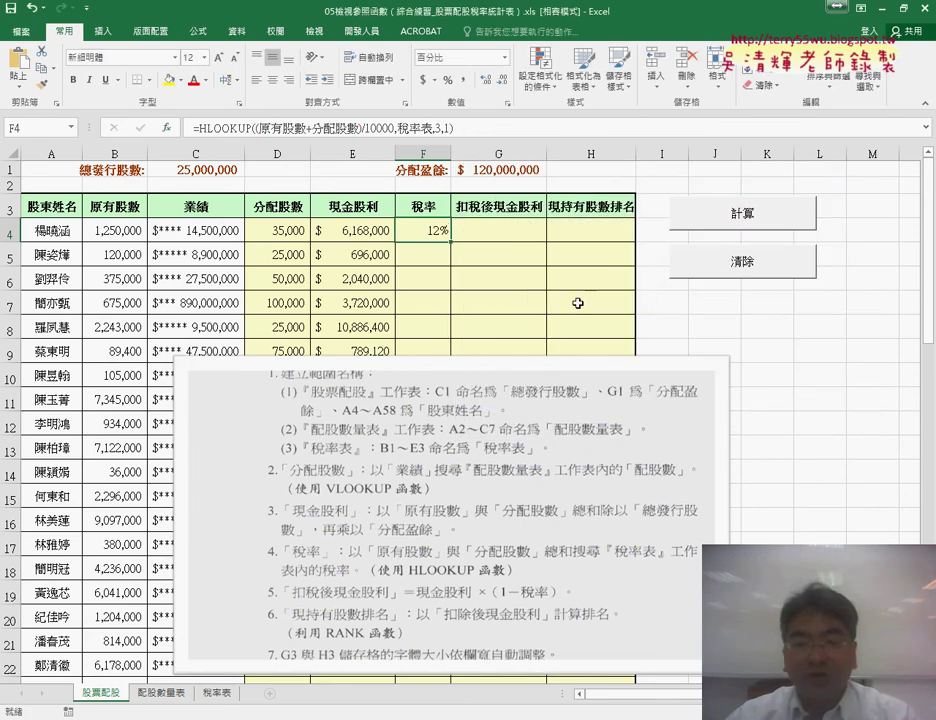
{"action": "double_click", "coordinate": [450, 242]}
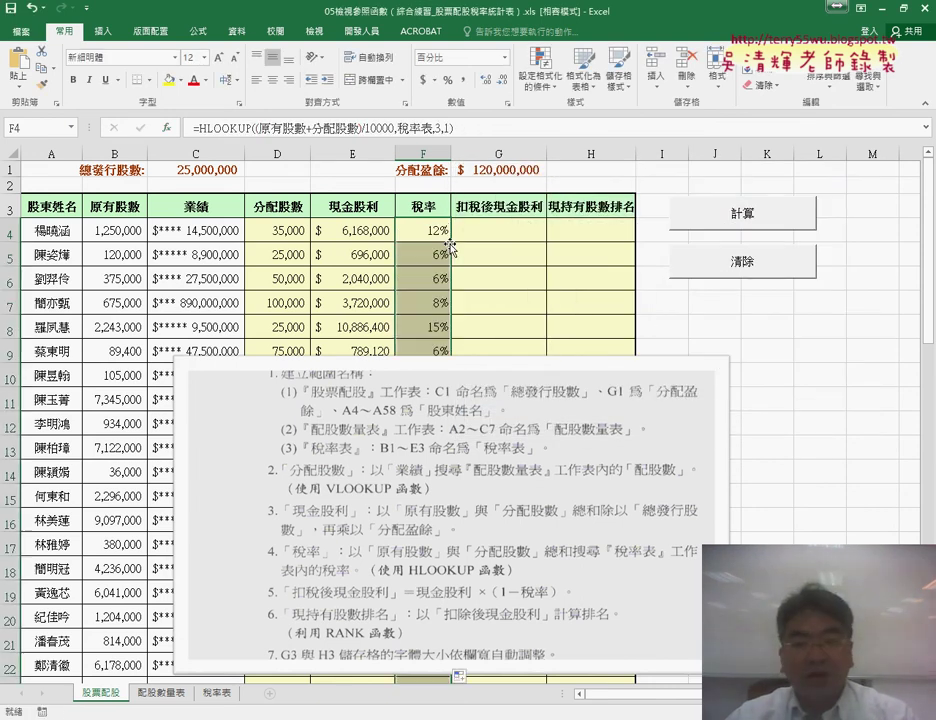
{"action": "left_click", "coordinate": [437, 236]}
{"action": "left_click", "coordinate": [437, 256]}
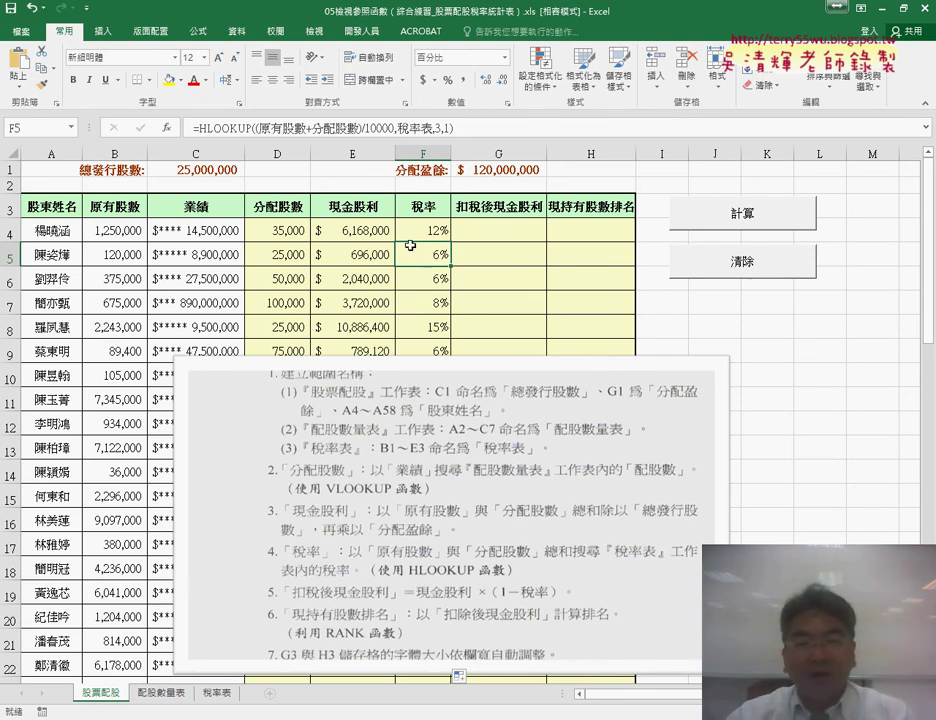
{"action": "left_click", "coordinate": [410, 231]}
{"action": "left_click", "coordinate": [470, 231]}
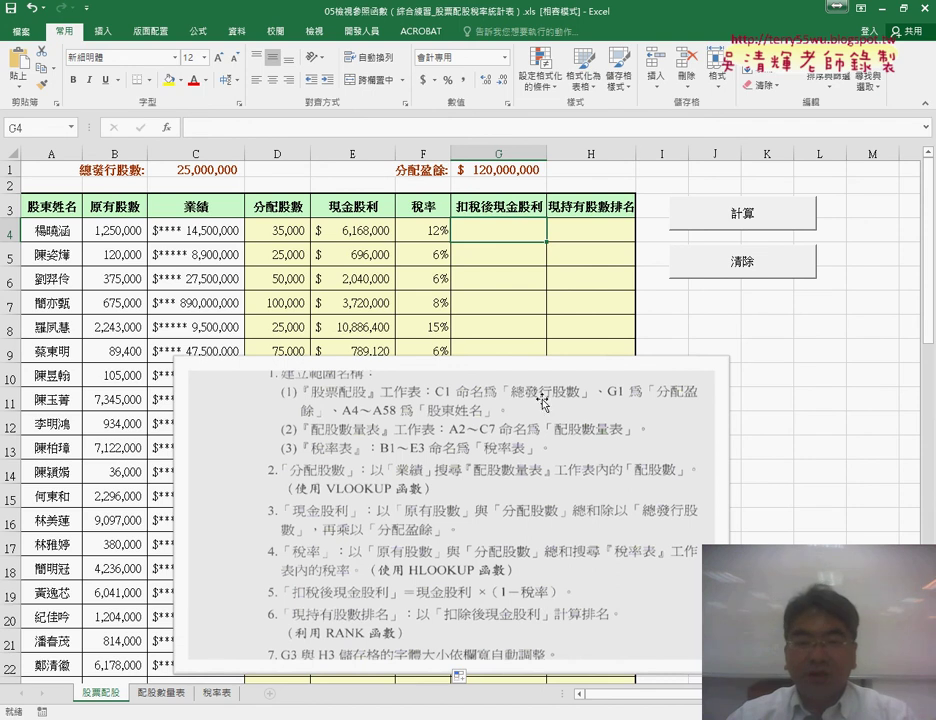
Build G4's after-tax formula from the pasted names 扣稅後現金股利 and 稅率.
{"action": "left_click", "coordinate": [275, 130]}
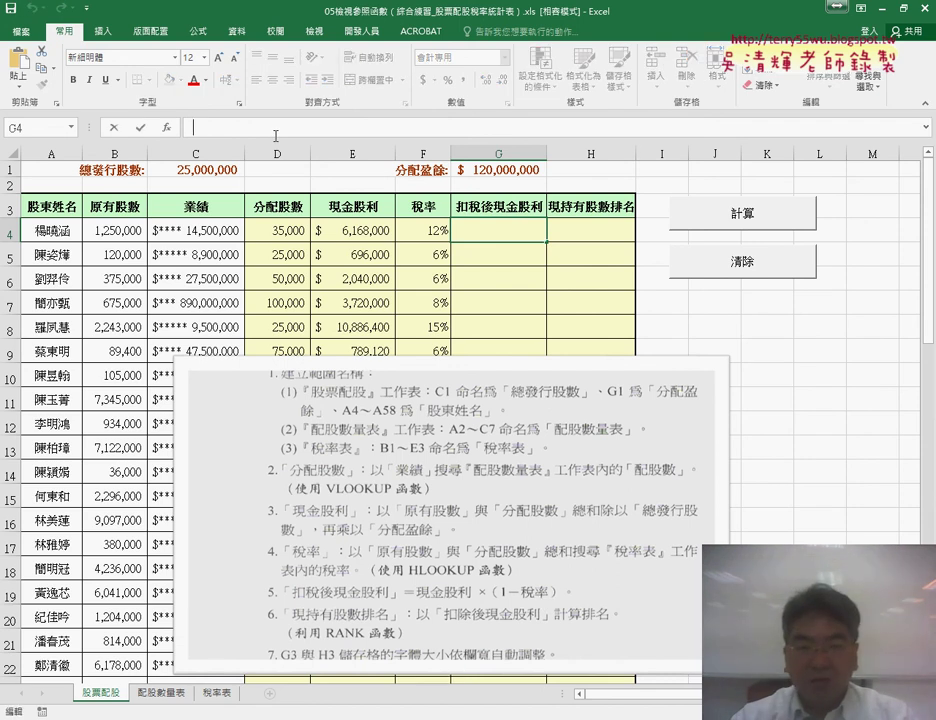
{"action": "type", "text": "="}
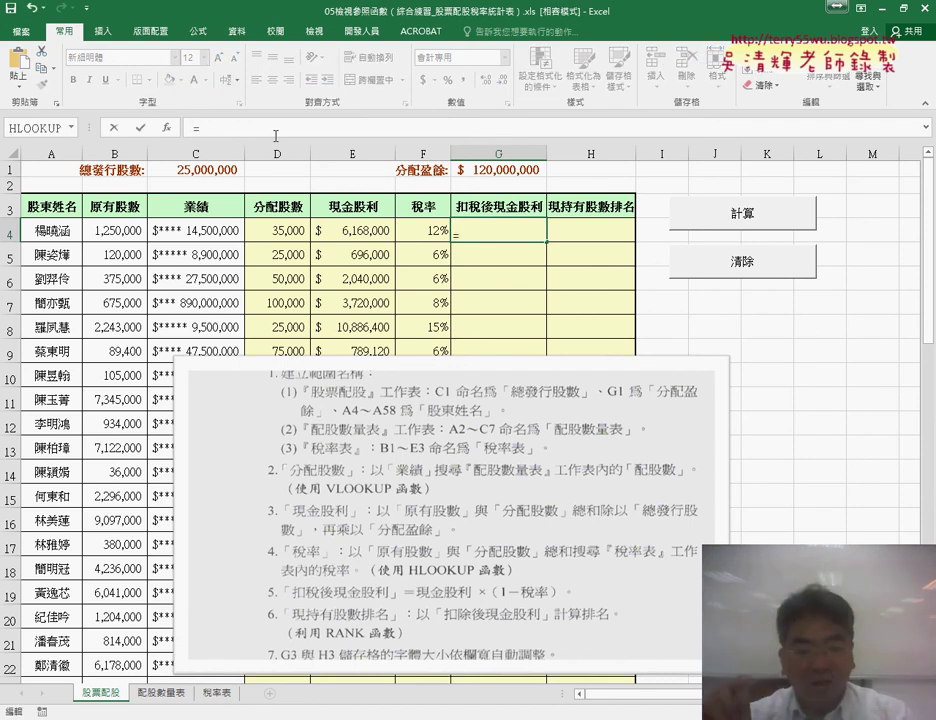
{"action": "key", "text": "F3"}
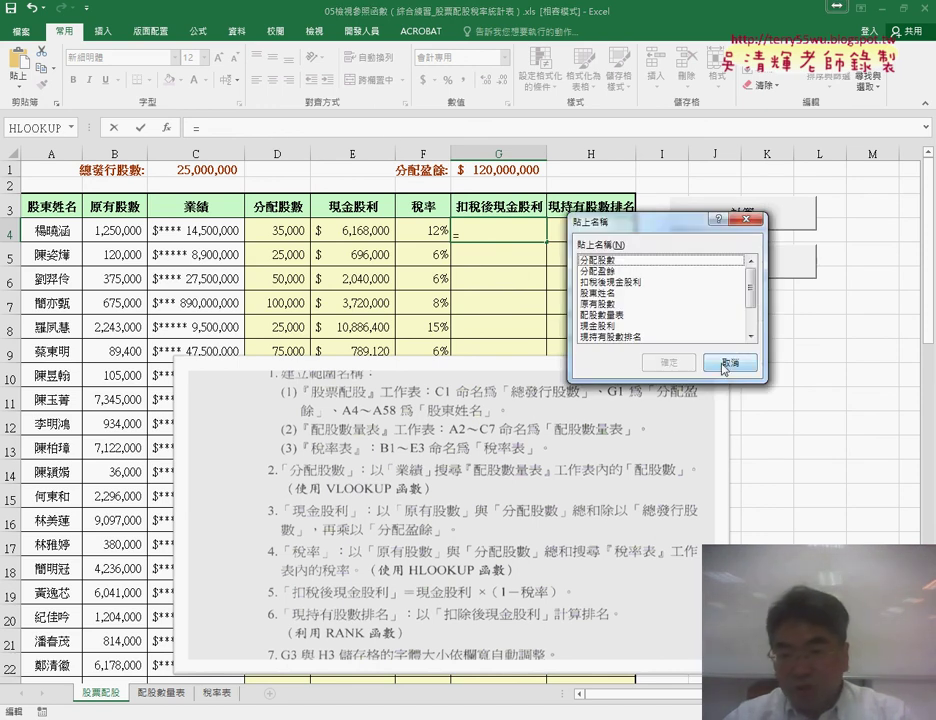
{"action": "double_click", "coordinate": [634, 282]}
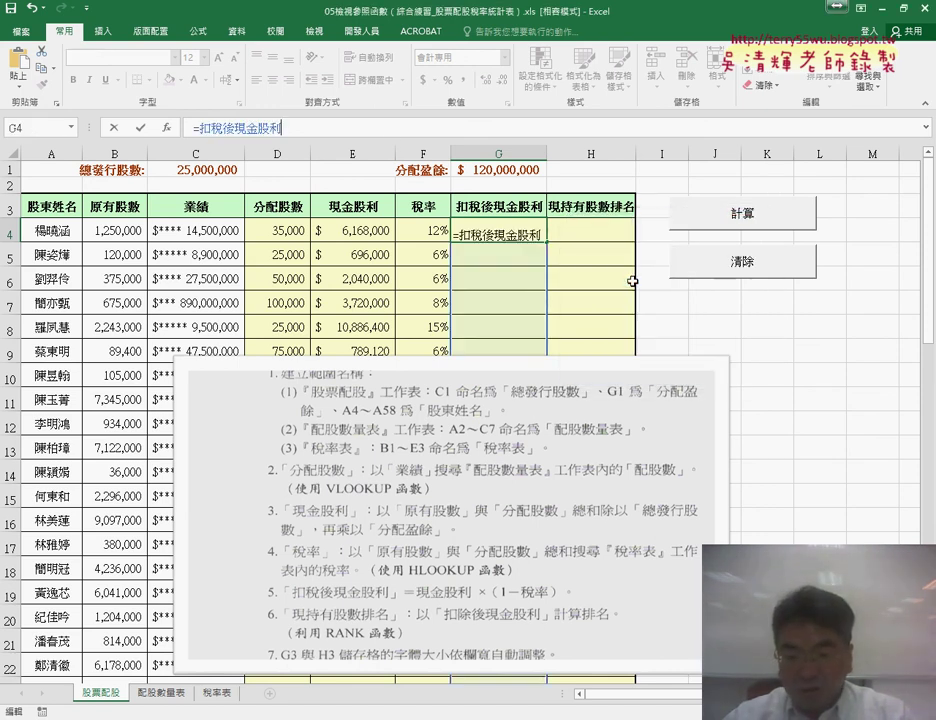
{"action": "type", "text": "*"}
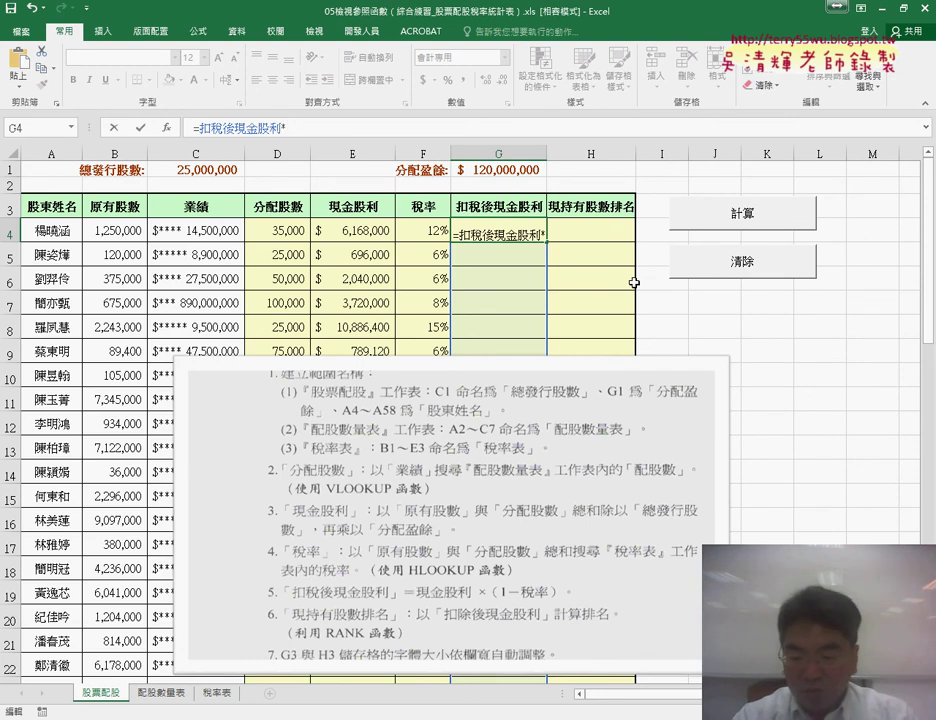
{"action": "type", "text": "(1-"}
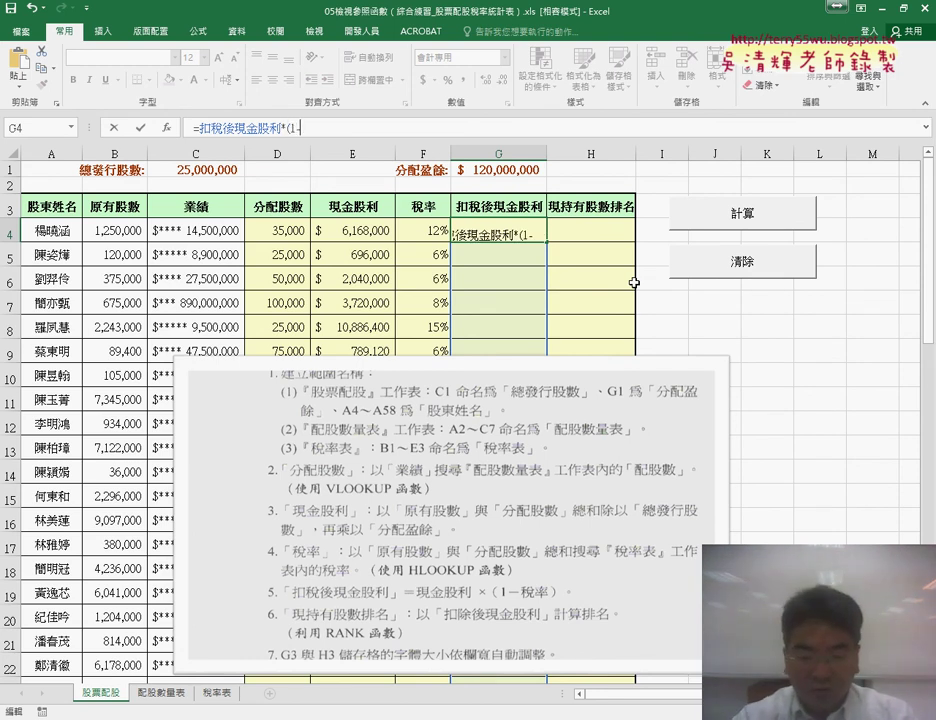
{"action": "key", "text": "F3"}
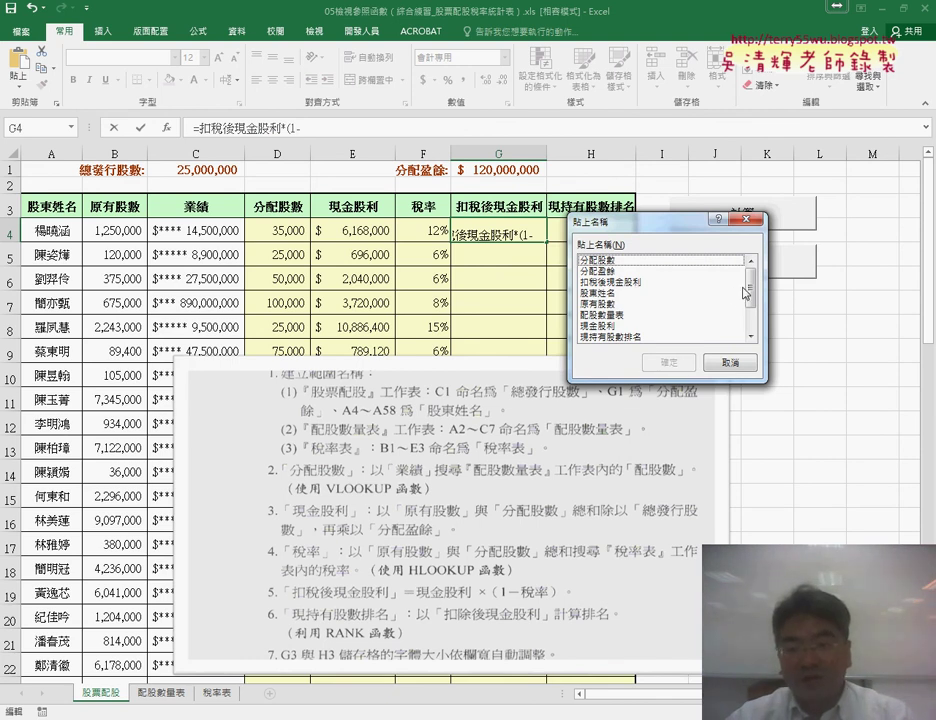
{"action": "left_click_drag", "start_coordinate": [745, 292], "coordinate": [750, 310]}
{"action": "left_click", "coordinate": [597, 304]}
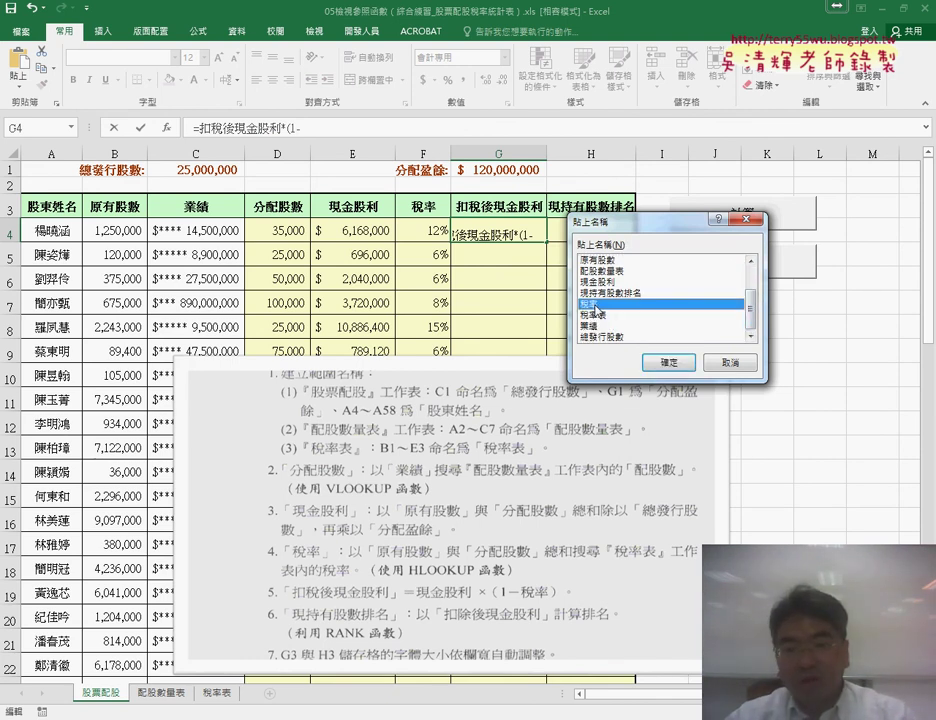
{"action": "double_click", "coordinate": [597, 305]}
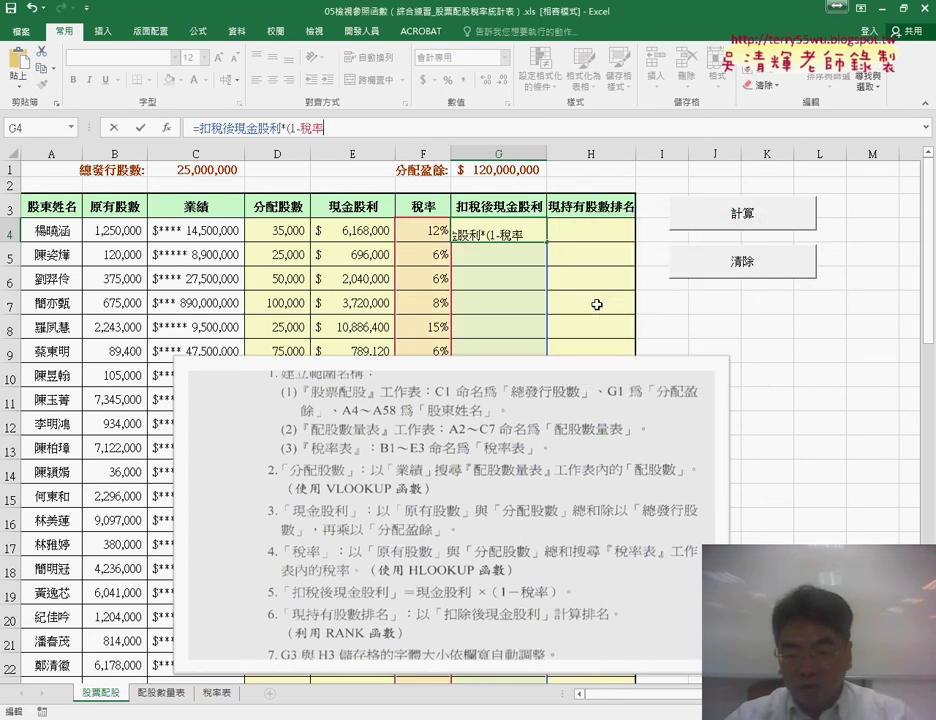
{"action": "type", "text": ")"}
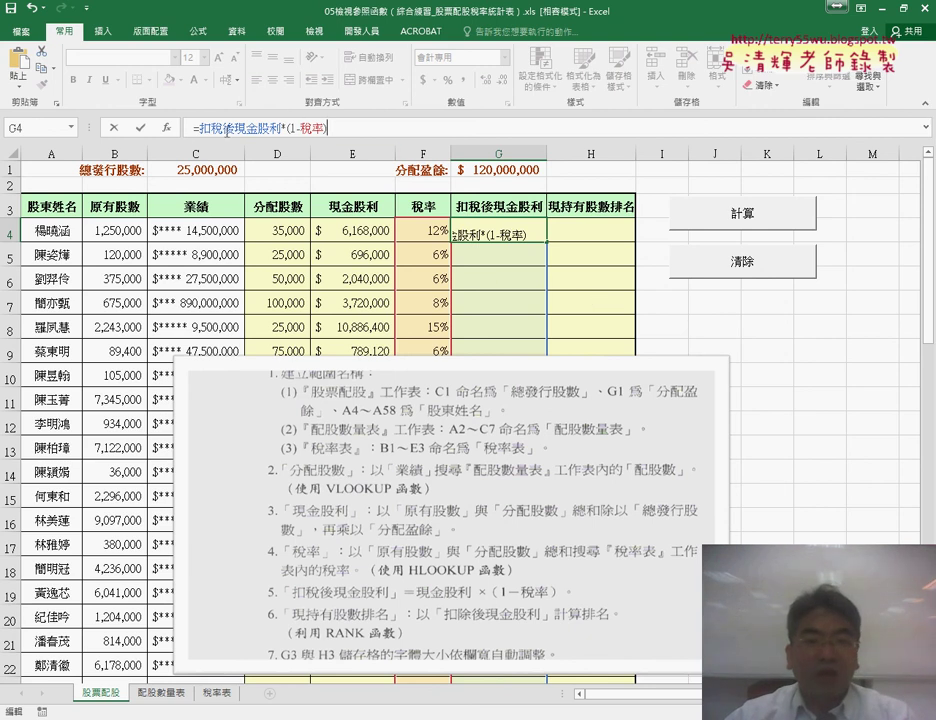
Clear the circular reference by changing the name to 現金股利, giving =現金股利*(1-稅率).
{"action": "left_click", "coordinate": [144, 128]}
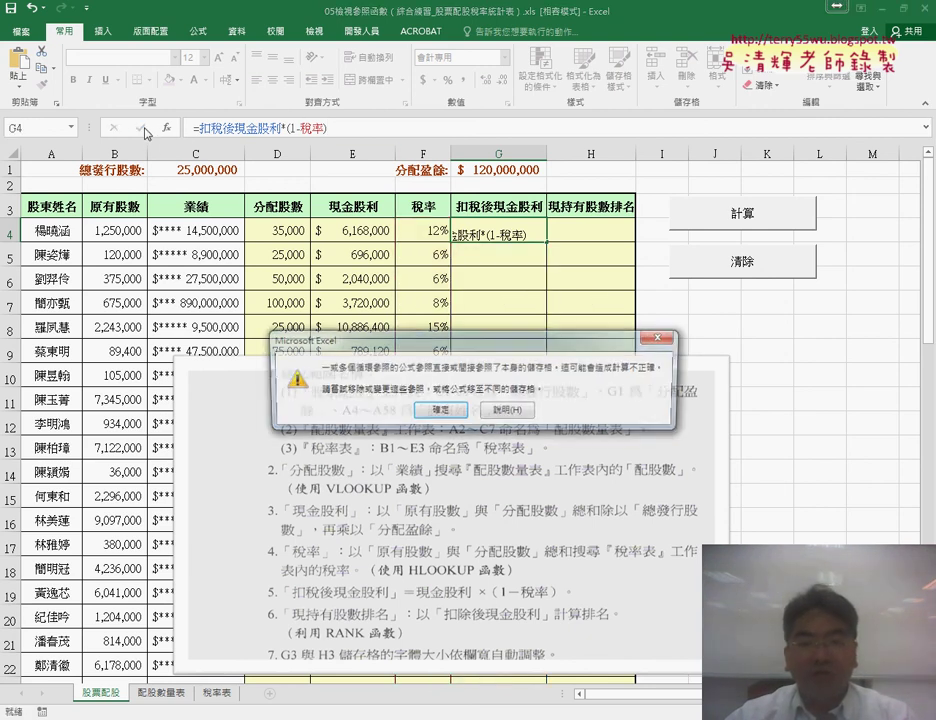
{"action": "left_click", "coordinate": [430, 412]}
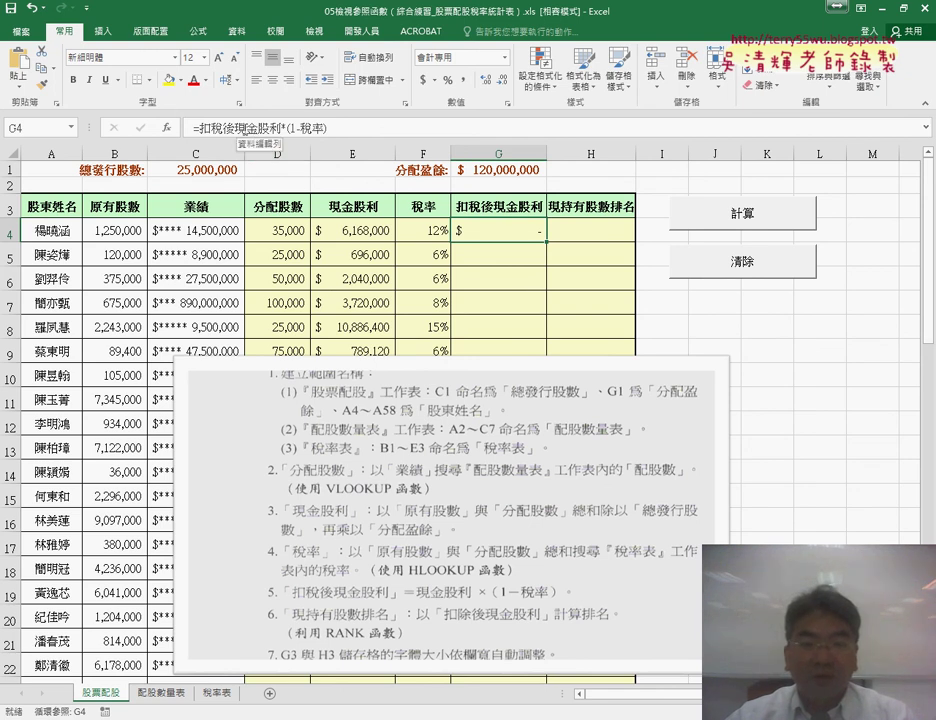
{"action": "left_click_drag", "start_coordinate": [243, 127], "coordinate": [210, 127]}
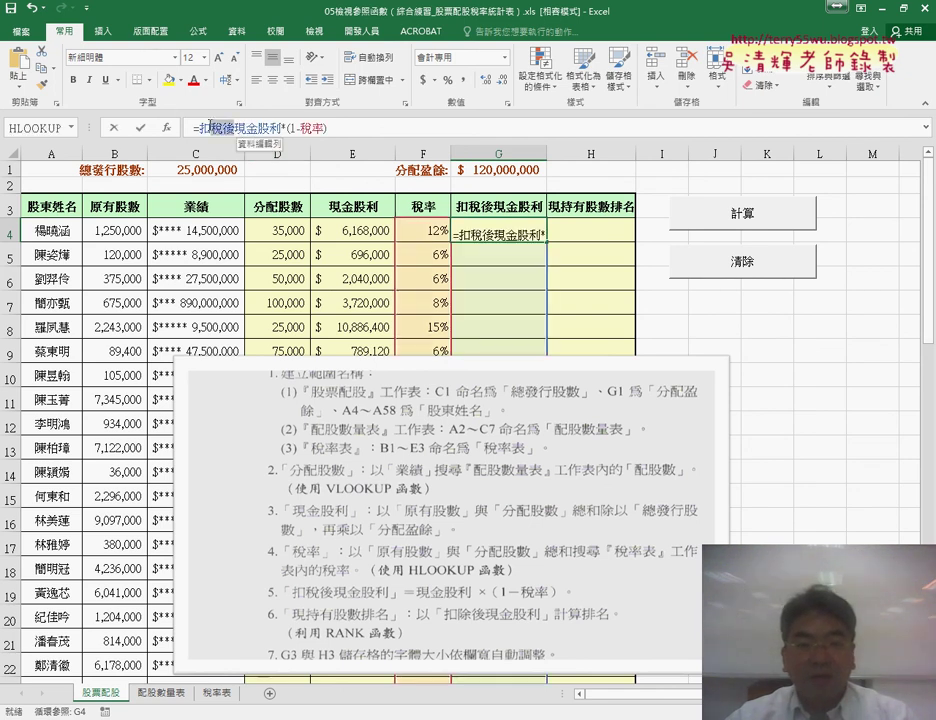
{"action": "key", "text": "Delete"}
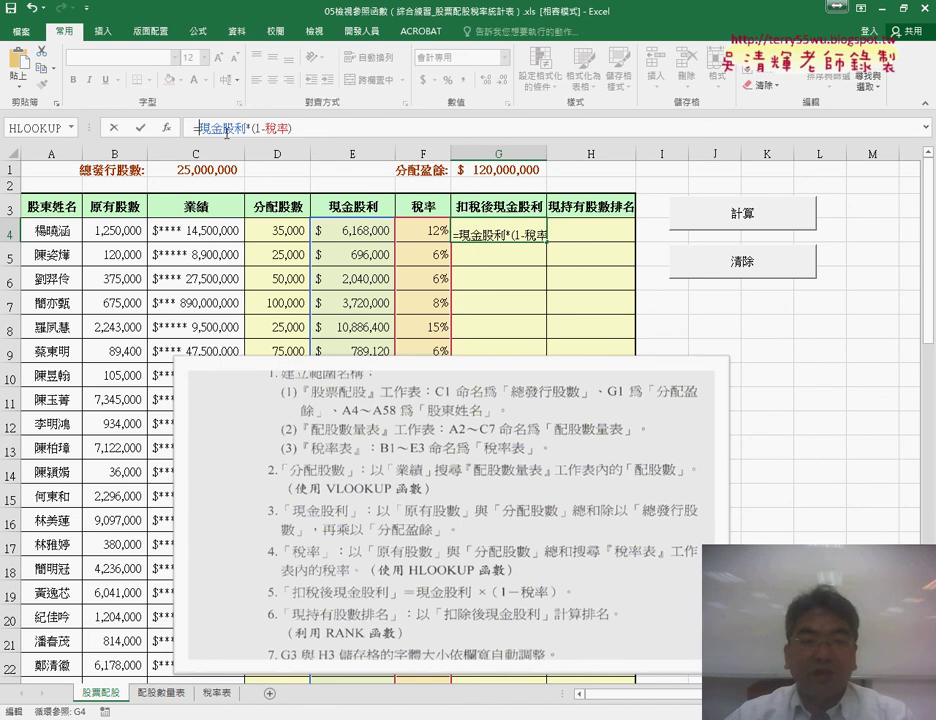
{"action": "left_click", "coordinate": [140, 128]}
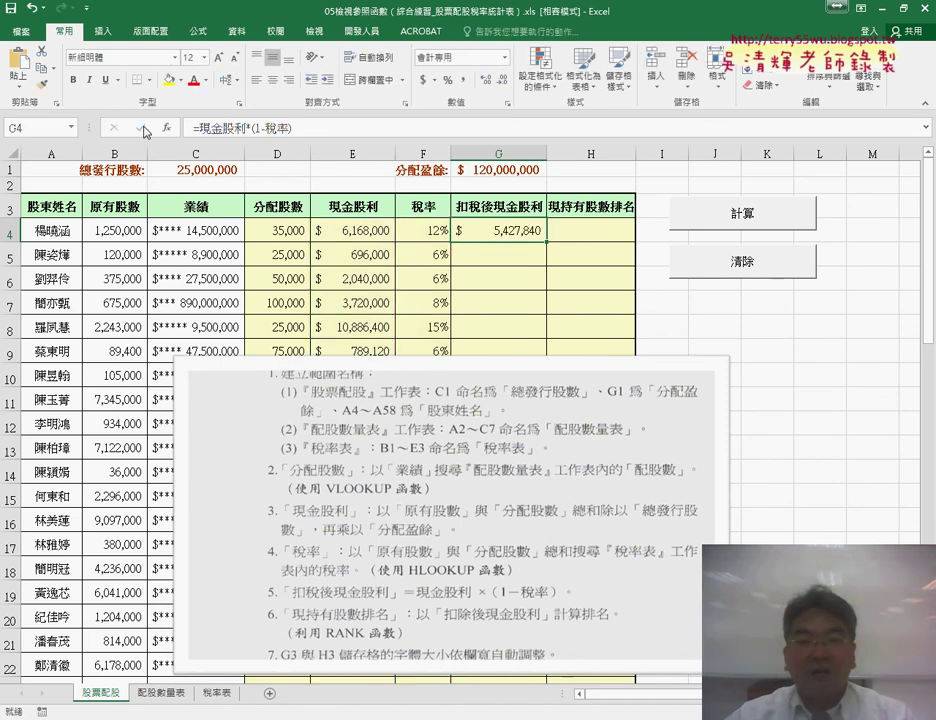
Copy G4's after-tax dividend down column G: $654,240, $1,917,600, $3,422,400 in G5:G7.
{"action": "double_click", "coordinate": [547, 241]}
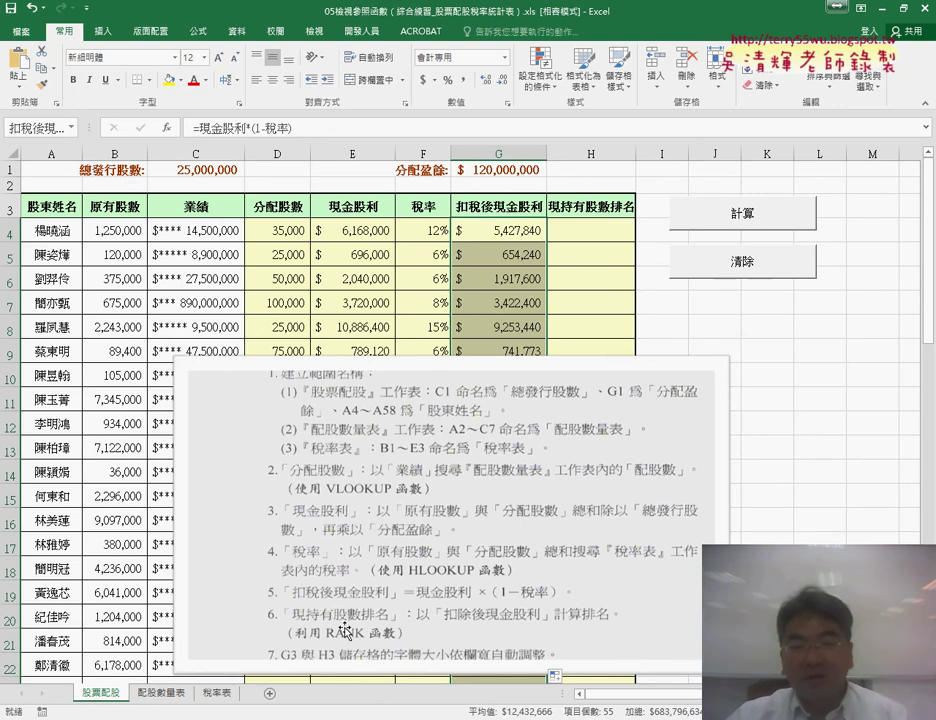
{"action": "left_click", "coordinate": [589, 228]}
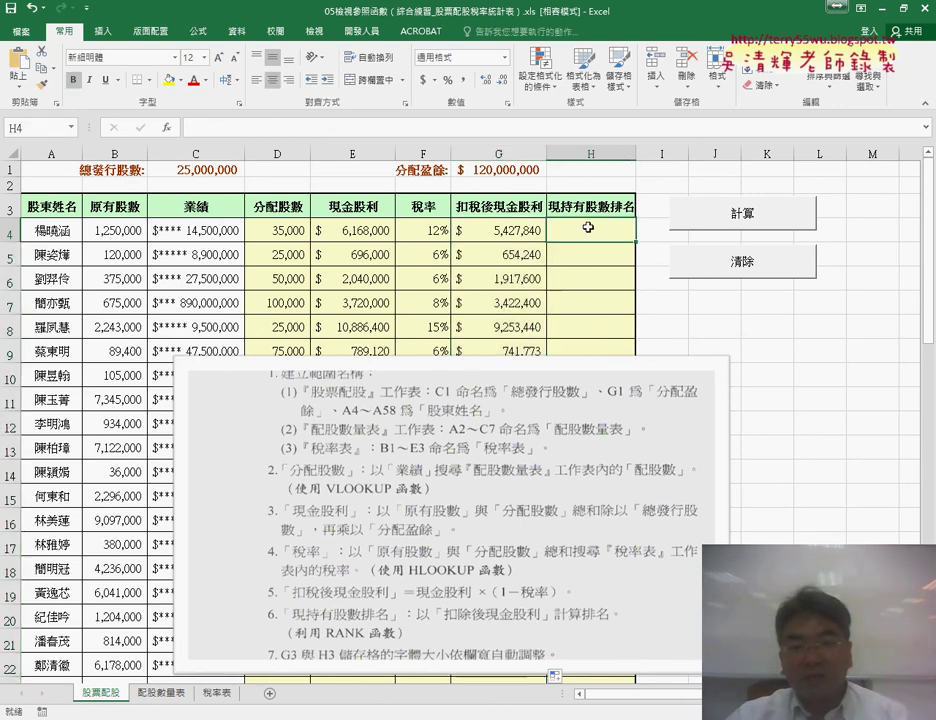
{"action": "left_click", "coordinate": [499, 152]}
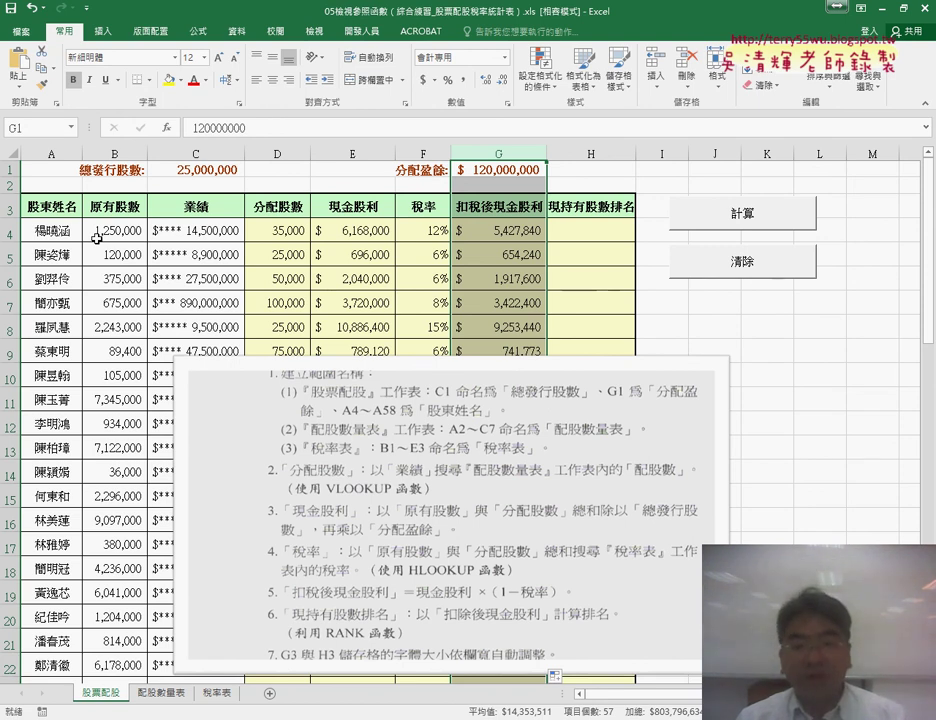
Move the instruction picture right of the table and choose RANK.EQ from 統計 for H4.
{"action": "left_click", "coordinate": [590, 231]}
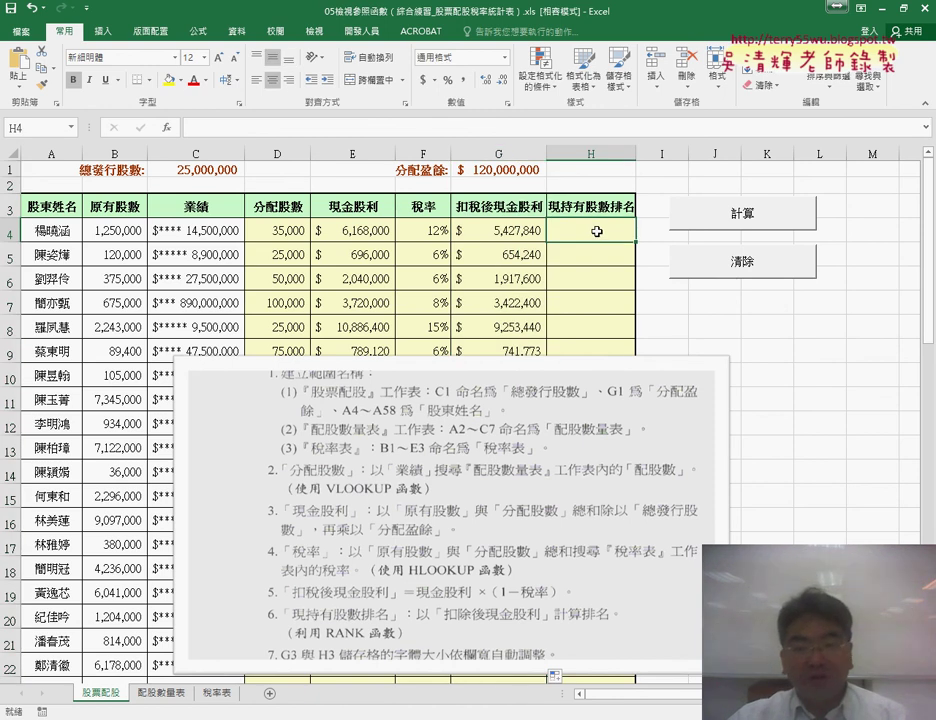
{"action": "left_click_drag", "start_coordinate": [308, 456], "coordinate": [797, 463]}
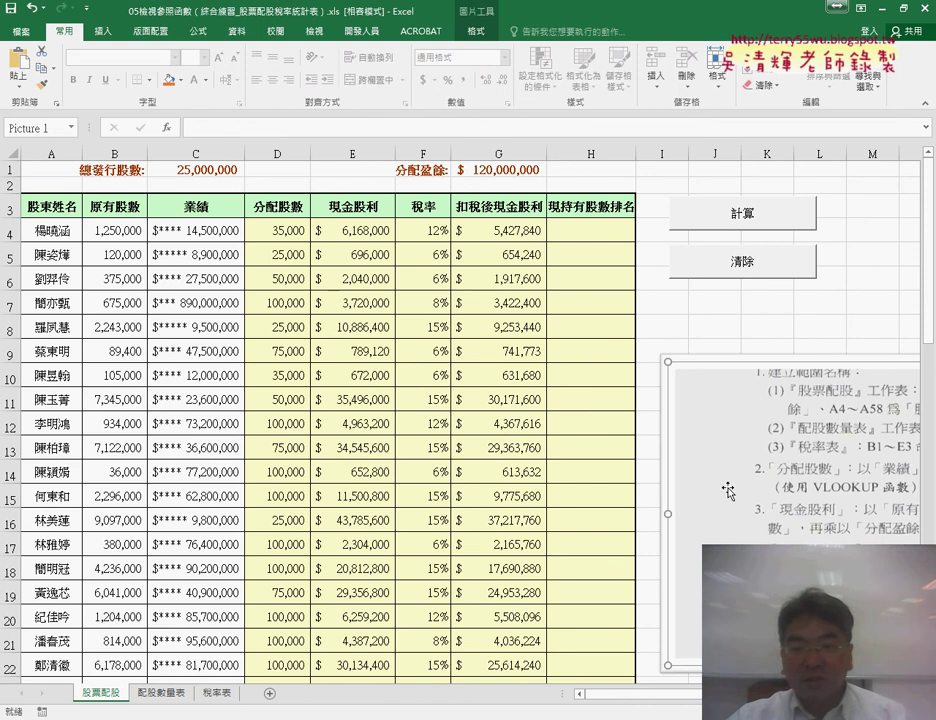
{"action": "left_click", "coordinate": [607, 231]}
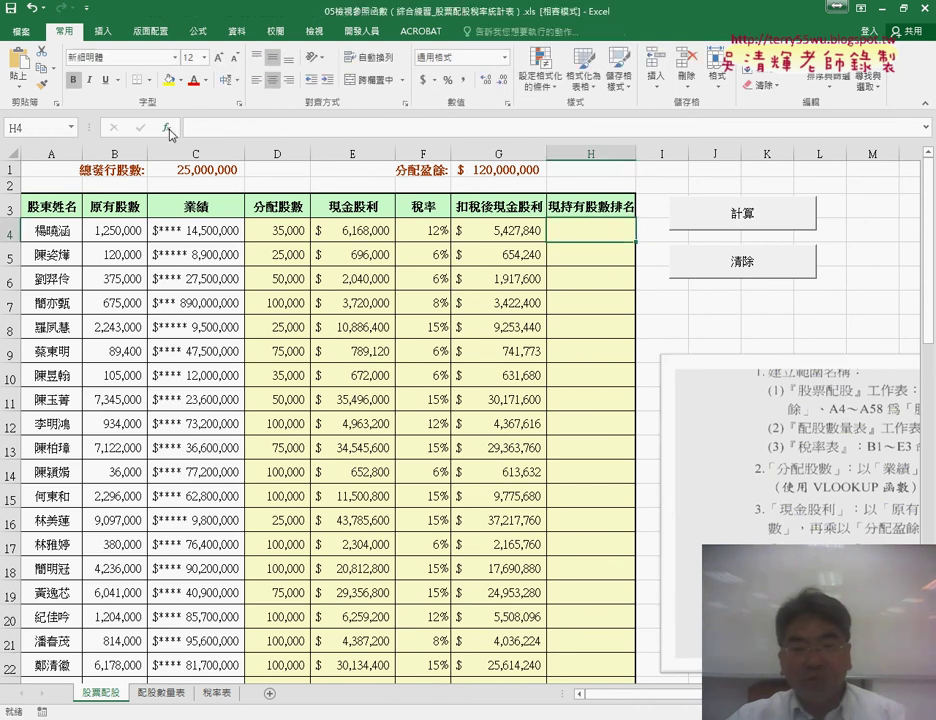
{"action": "left_click", "coordinate": [168, 128]}
{"action": "left_click", "coordinate": [599, 228]}
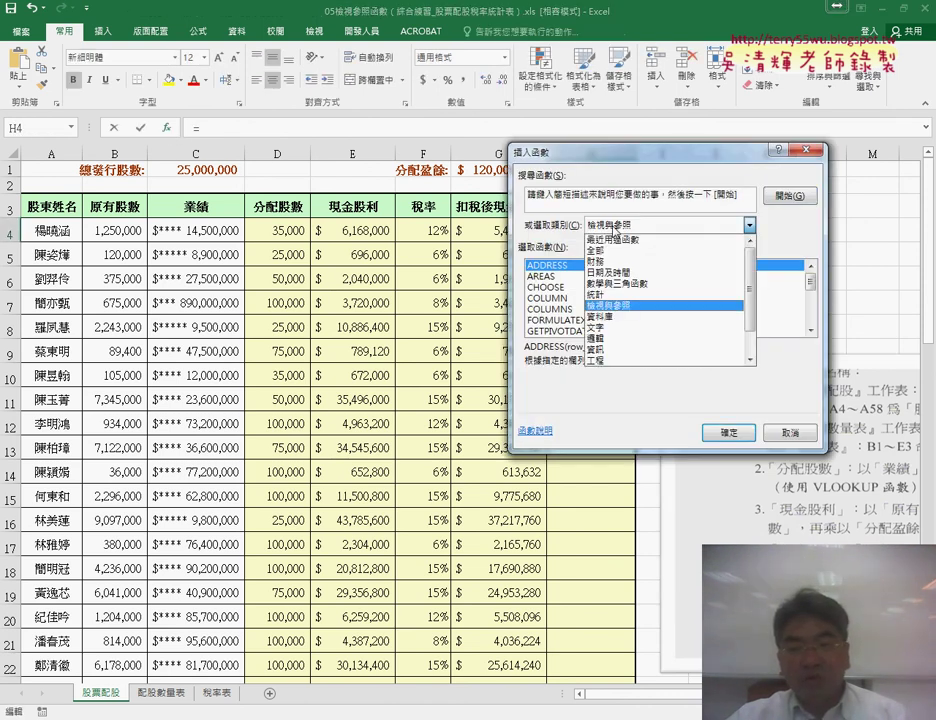
{"action": "left_click", "coordinate": [620, 295]}
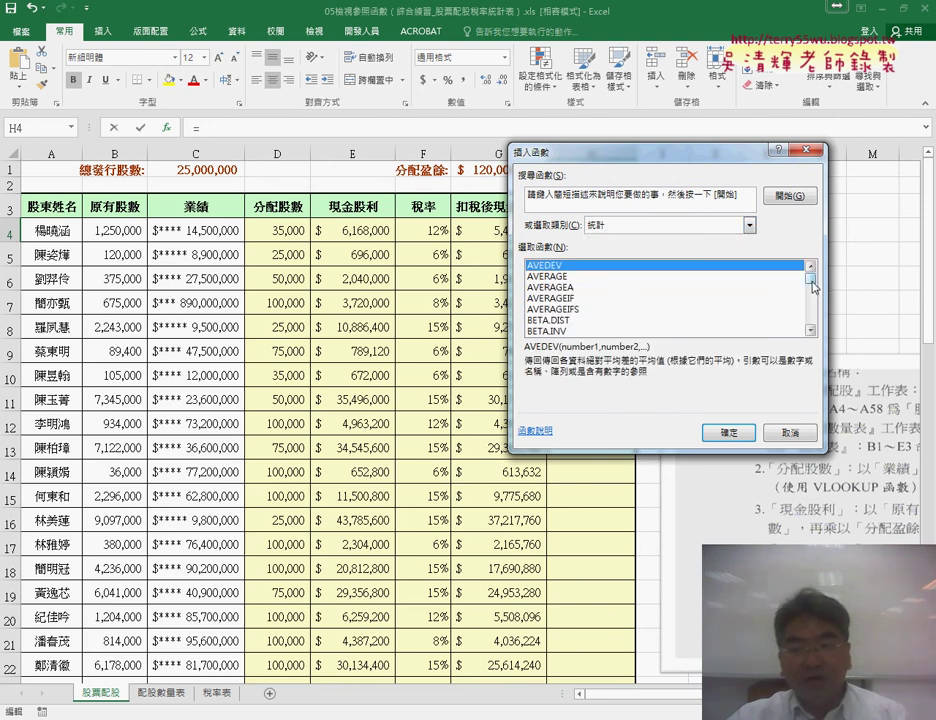
{"action": "scroll", "coordinate": [814, 305], "scroll_direction": "down", "scroll_amount": 20}
{"action": "mouse_move", "coordinate": [812, 308]}
{"action": "left_mouse_down"}
{"action": "mouse_move", "coordinate": [812, 318]}
{"action": "mouse_move", "coordinate": [812, 309]}
{"action": "left_mouse_up"}
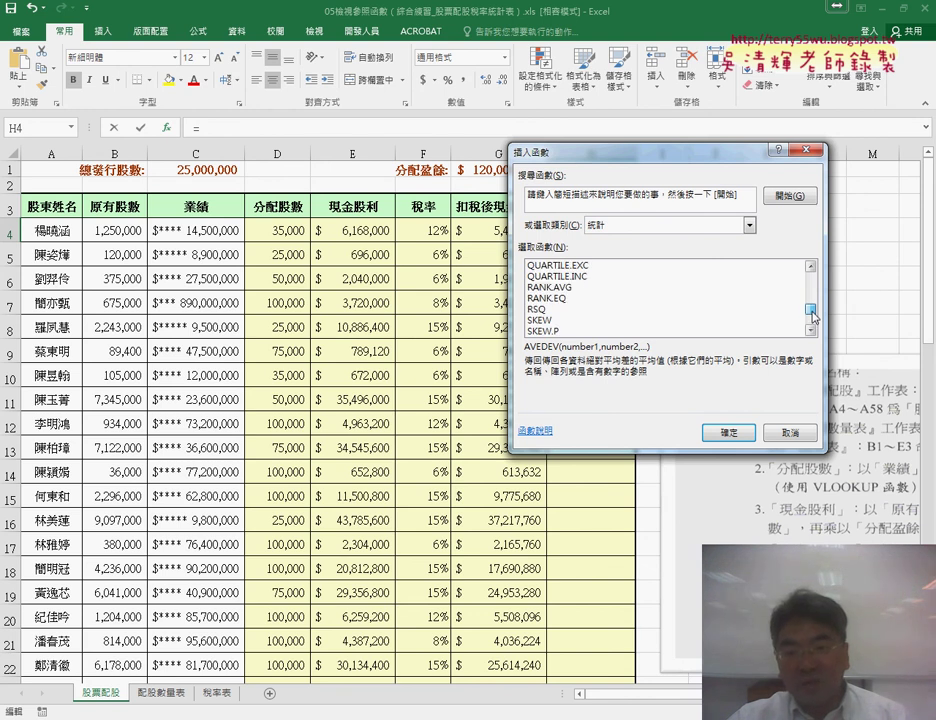
{"action": "left_click", "coordinate": [561, 305]}
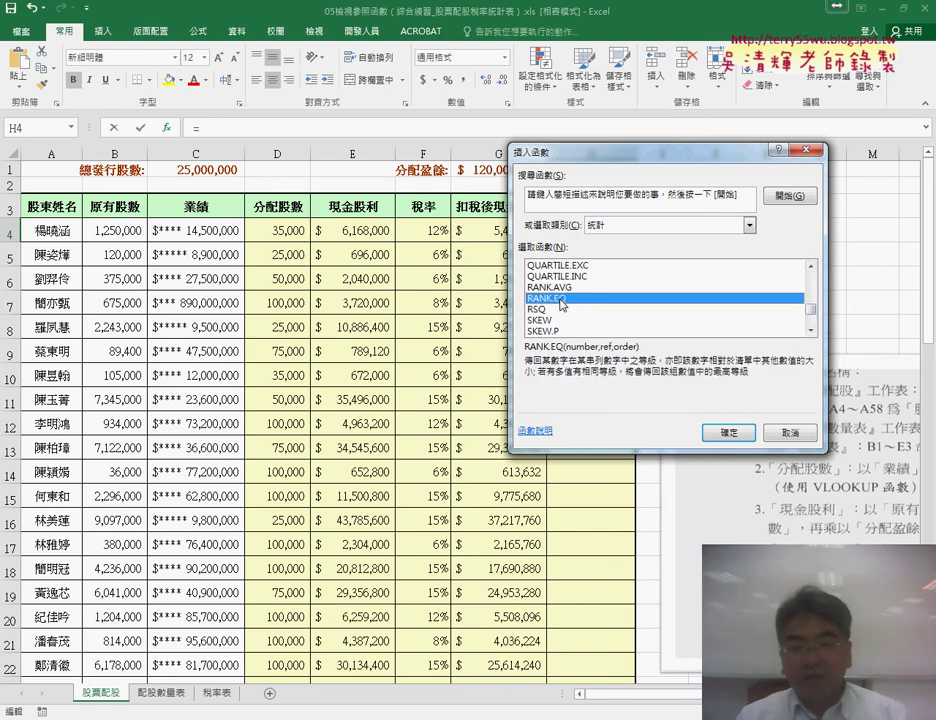
{"action": "left_click", "coordinate": [728, 432]}
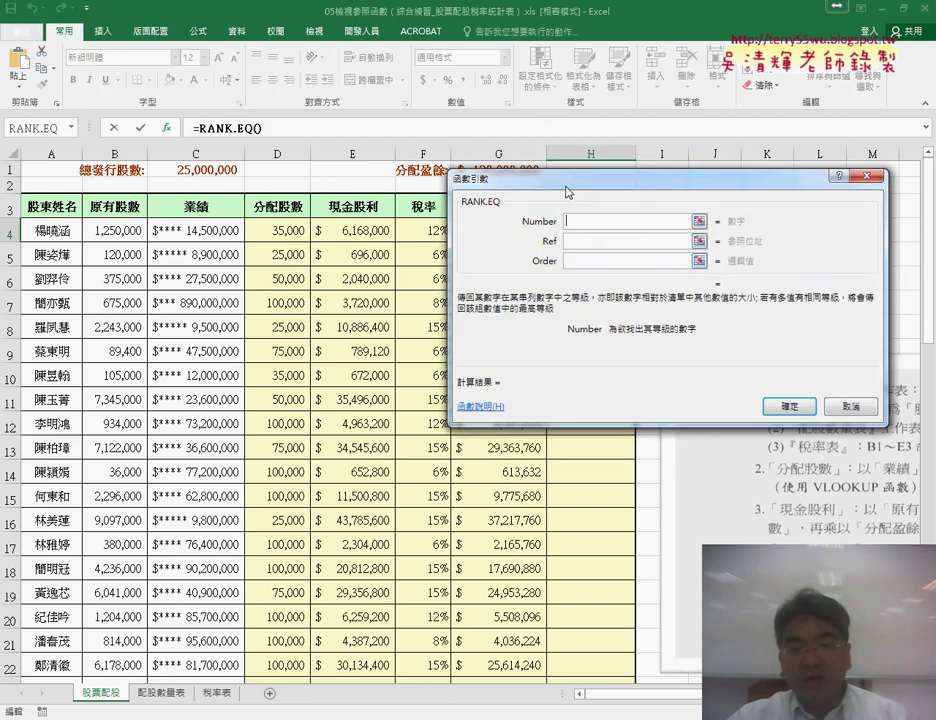
Replace the G4 reference in RANK.EQ's Number argument with the name 扣稅後現金股利.
{"action": "left_click_drag", "start_coordinate": [566, 191], "coordinate": [716, 194]}
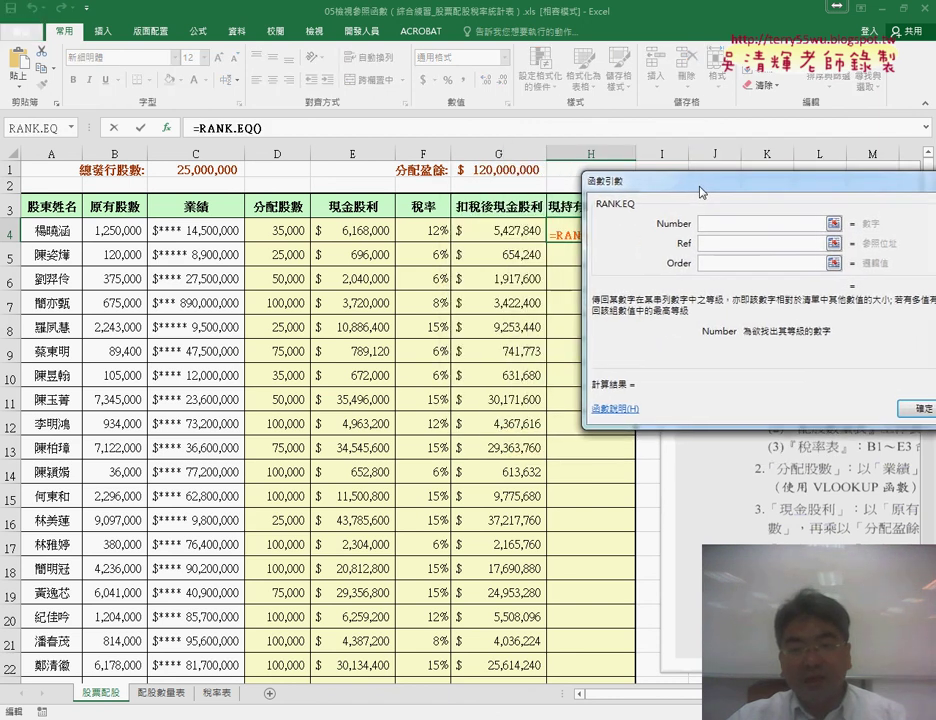
{"action": "left_click", "coordinate": [510, 232]}
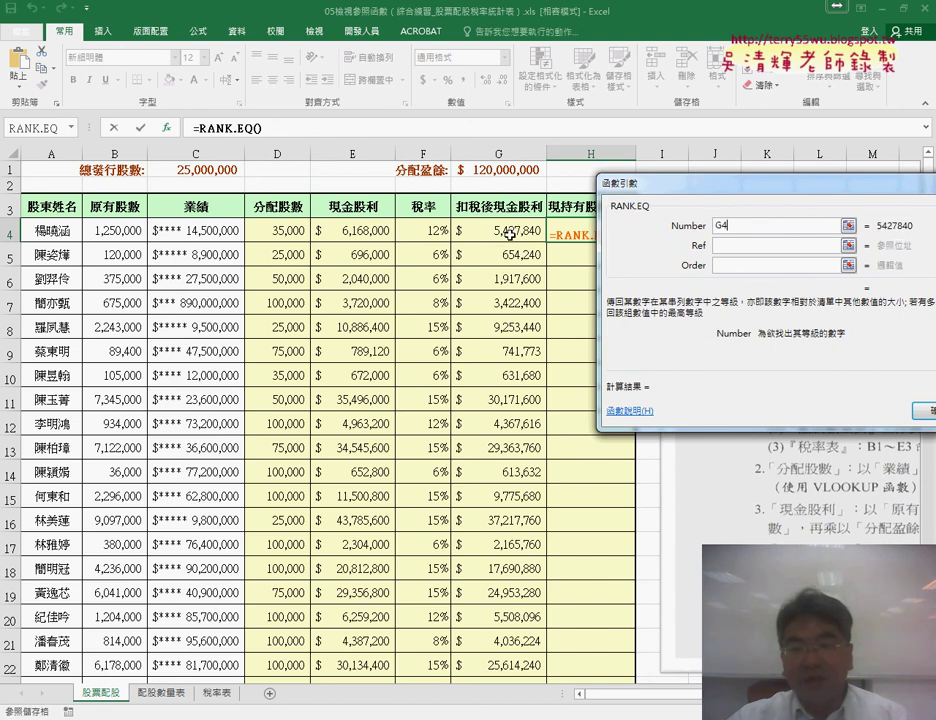
{"action": "left_click", "coordinate": [699, 228]}
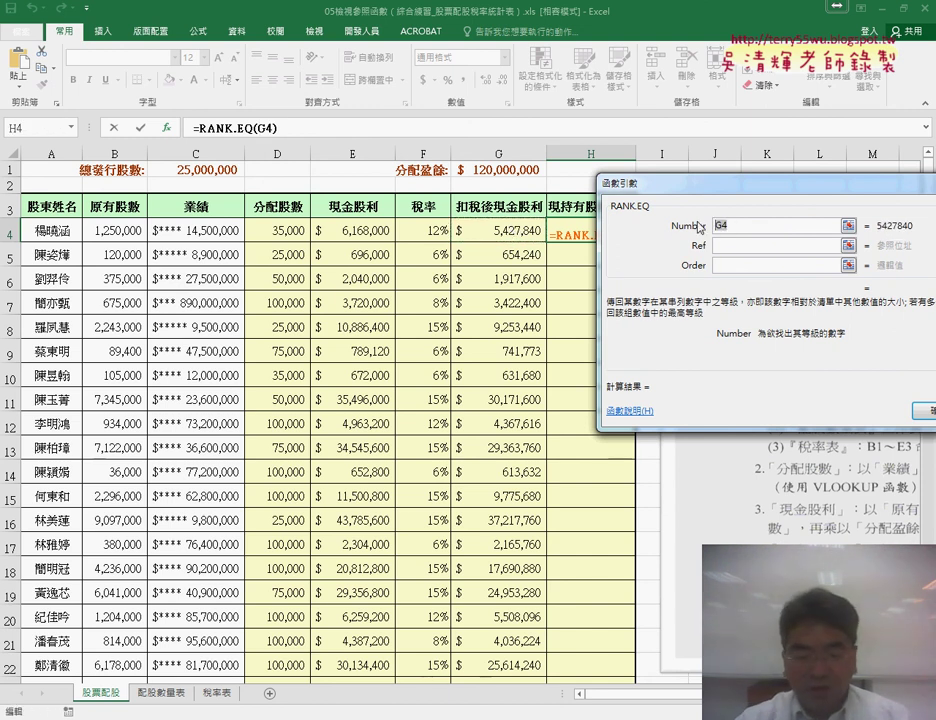
{"action": "key", "text": "Delete"}
{"action": "key", "text": "F3"}
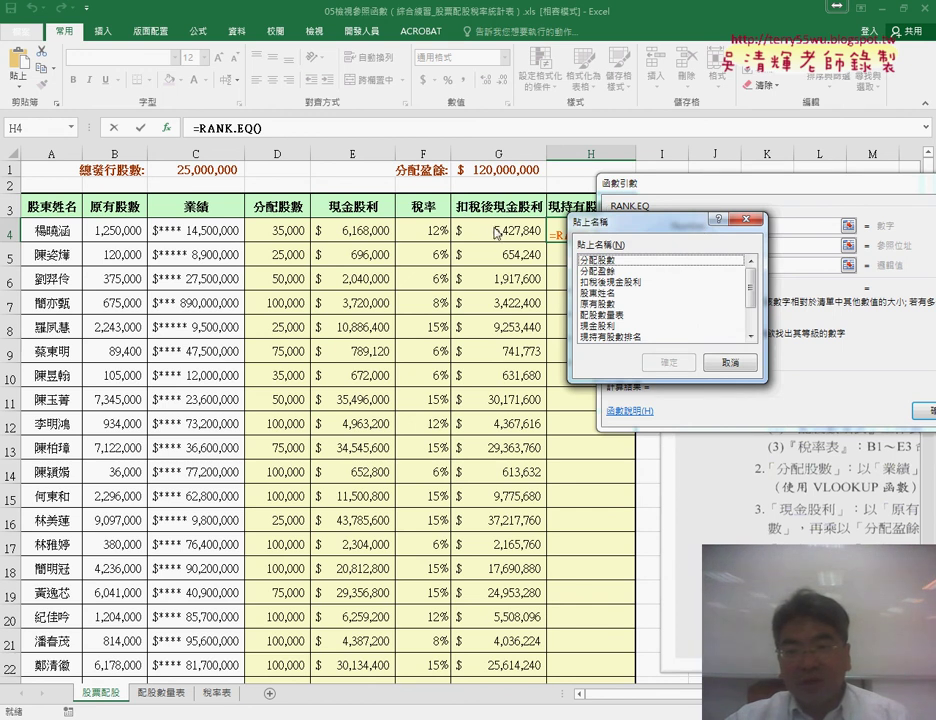
{"action": "left_click", "coordinate": [590, 281]}
{"action": "key", "text": "Return"}
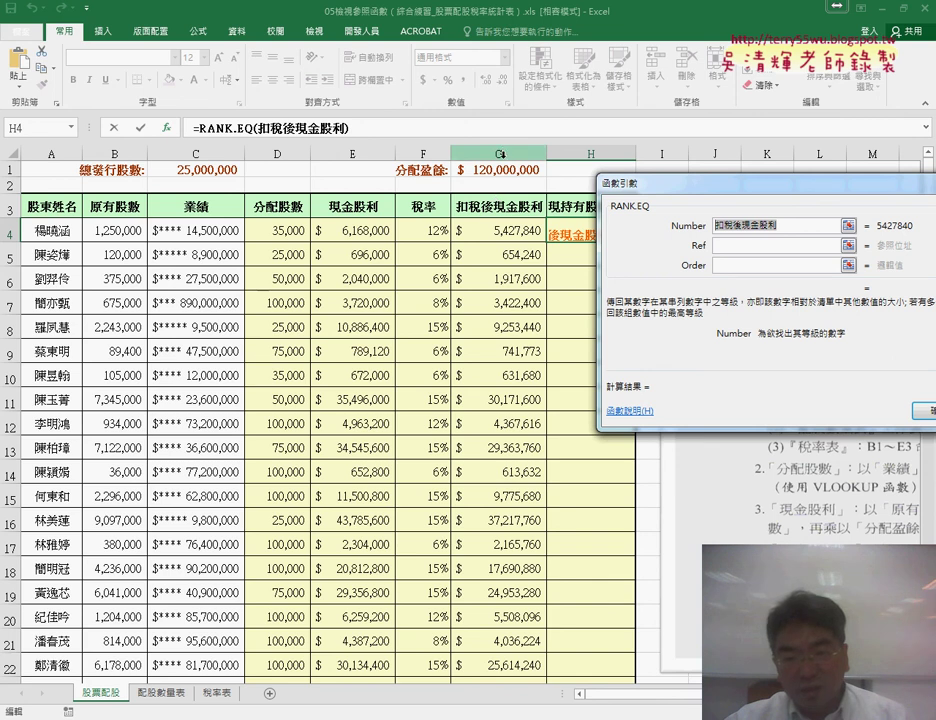
Set the Ref argument to 扣稅後現金股利 and confirm, giving a rank of 35.
{"action": "left_click", "coordinate": [728, 247]}
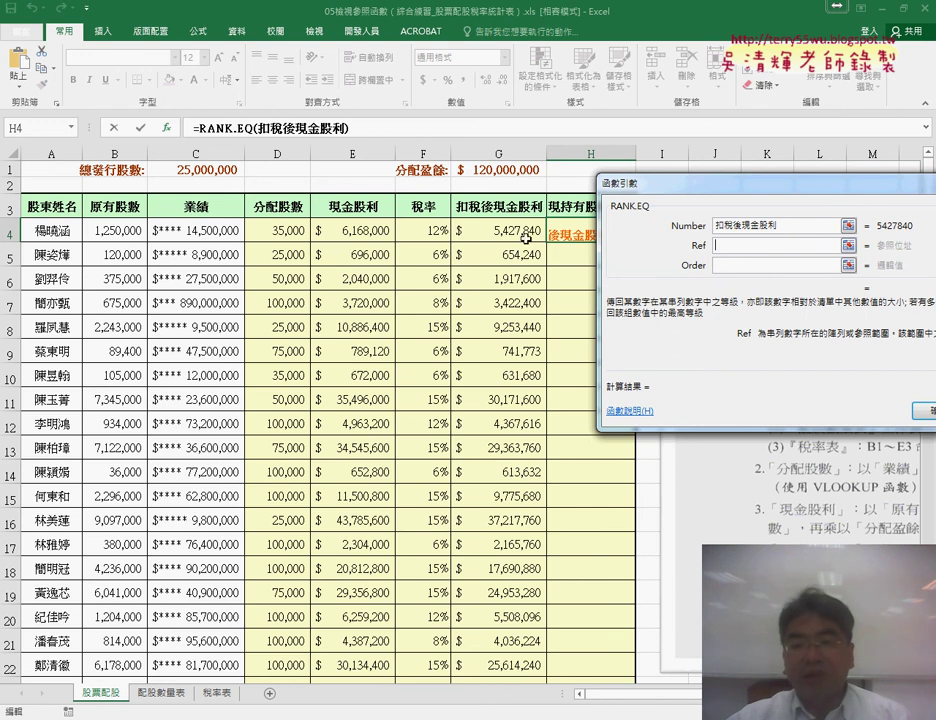
{"action": "key", "text": "shift+Tab"}
{"action": "scroll", "coordinate": [340, 400], "scroll_direction": "down", "scroll_amount": 1}
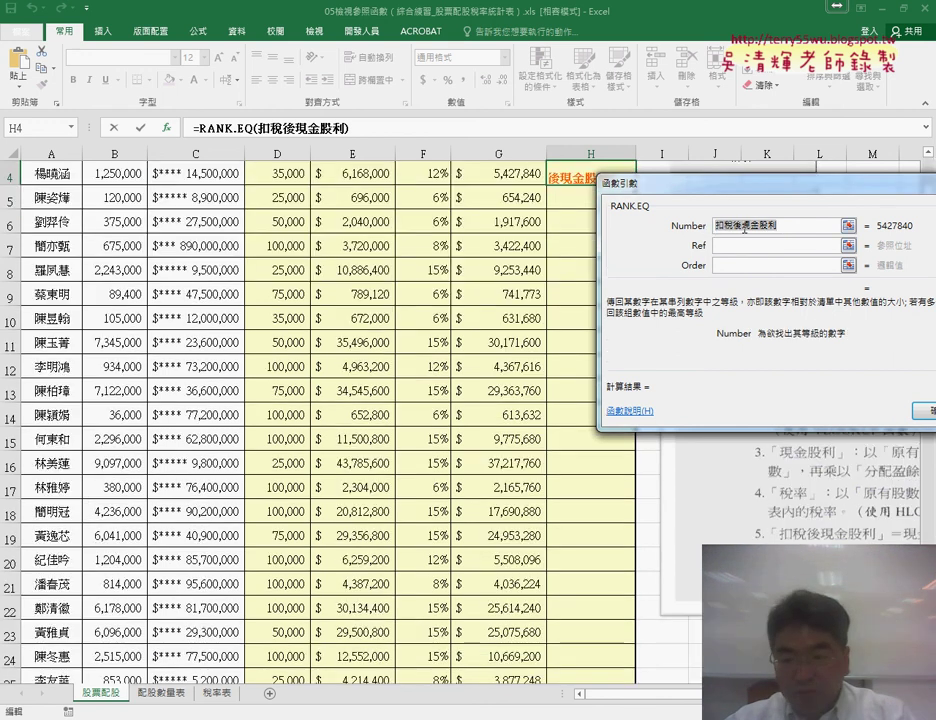
{"action": "left_click", "coordinate": [760, 245]}
{"action": "type", "text": "扣稅後現金股利"}
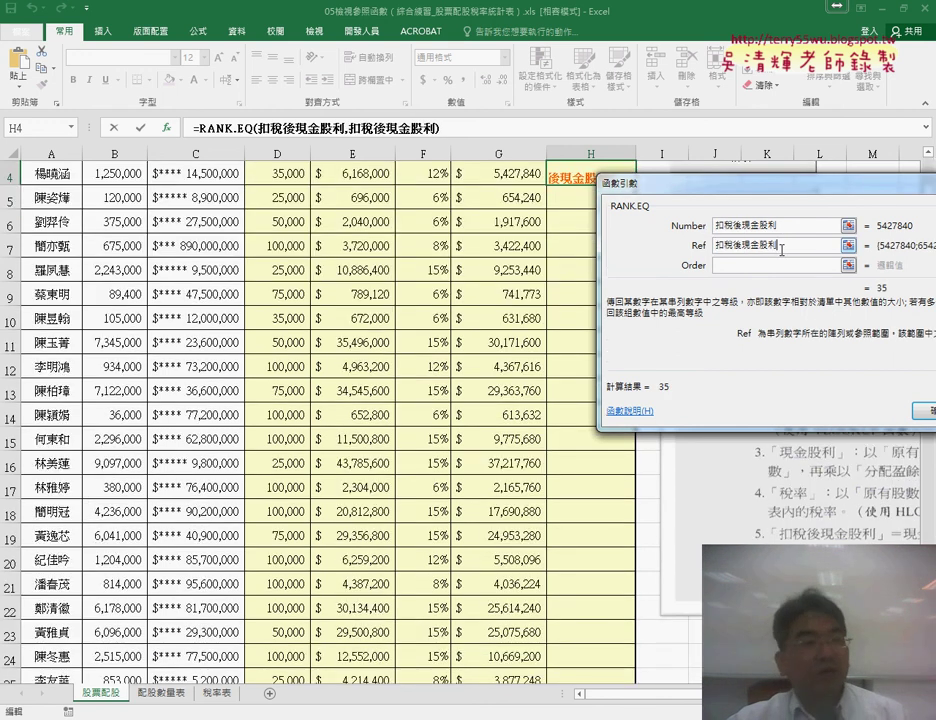
{"action": "left_click", "coordinate": [714, 226]}
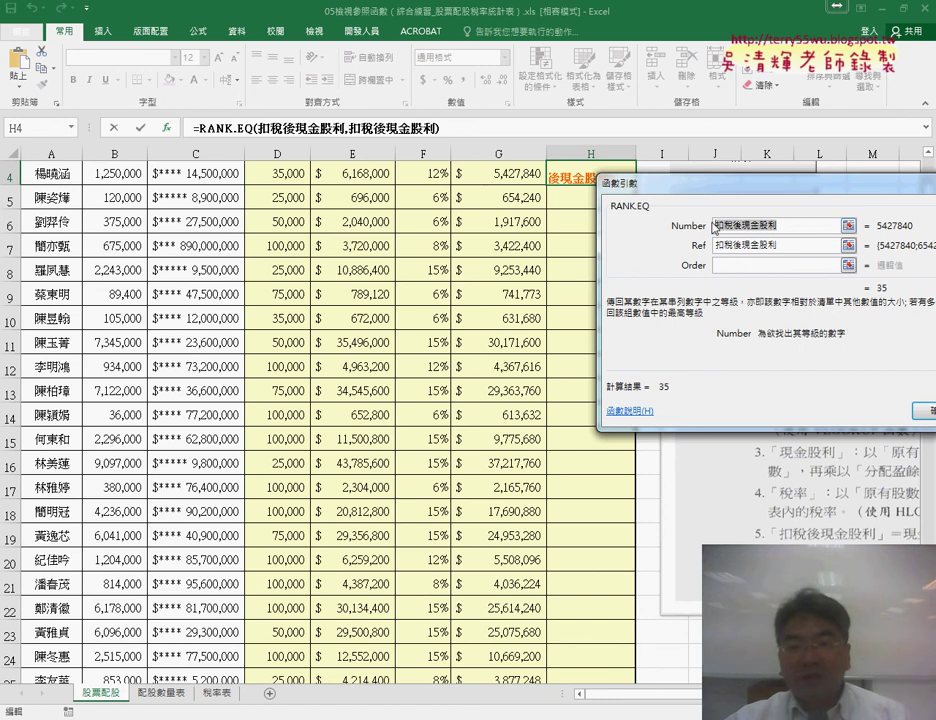
{"action": "key", "text": "Tab"}
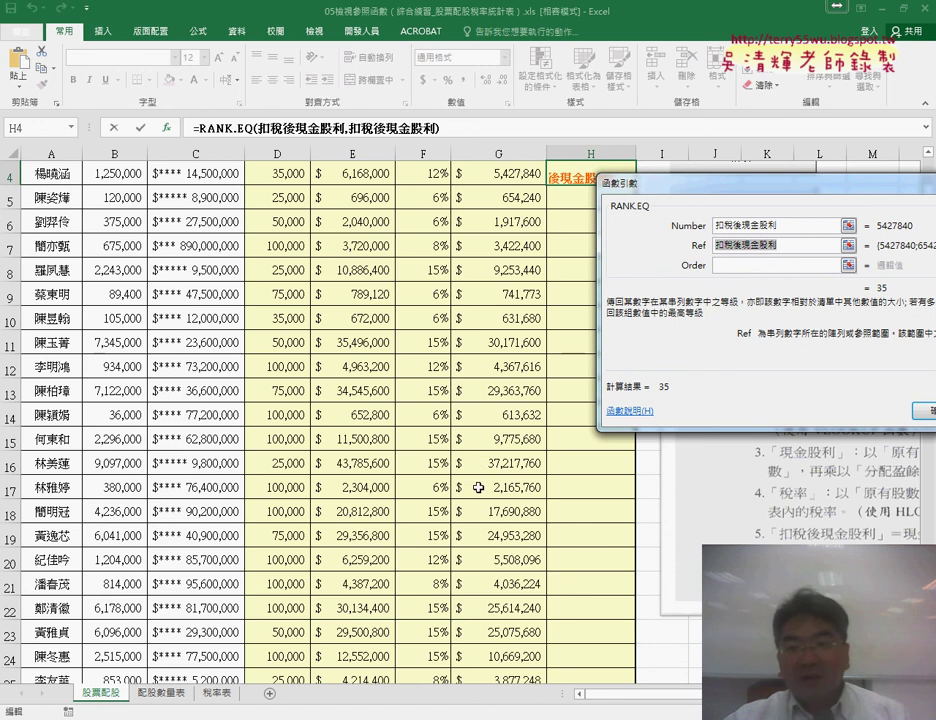
{"action": "left_click", "coordinate": [752, 228]}
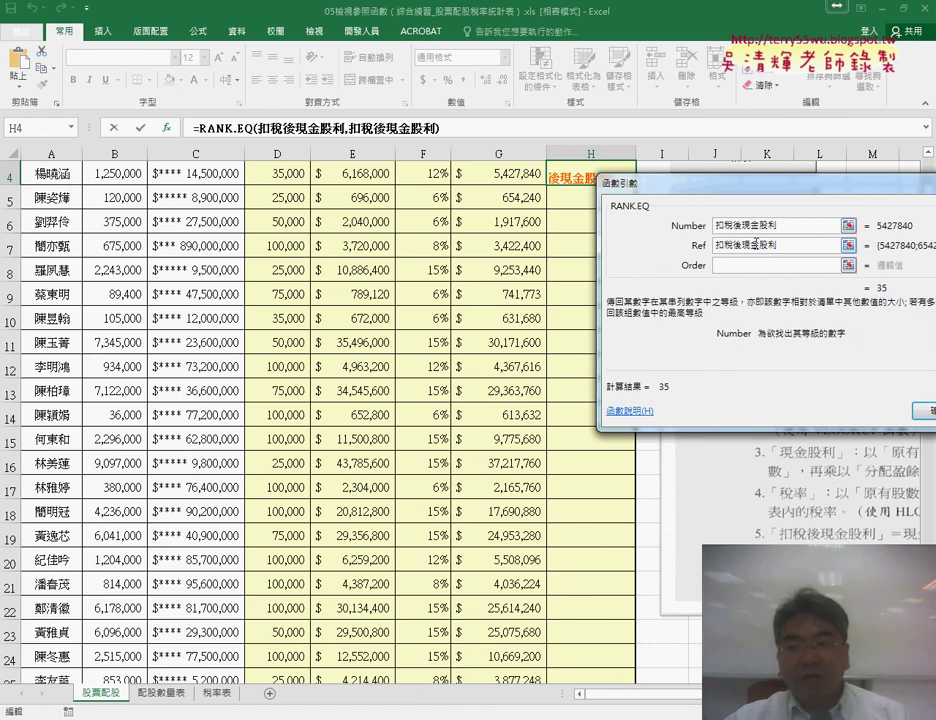
{"action": "left_click", "coordinate": [754, 245]}
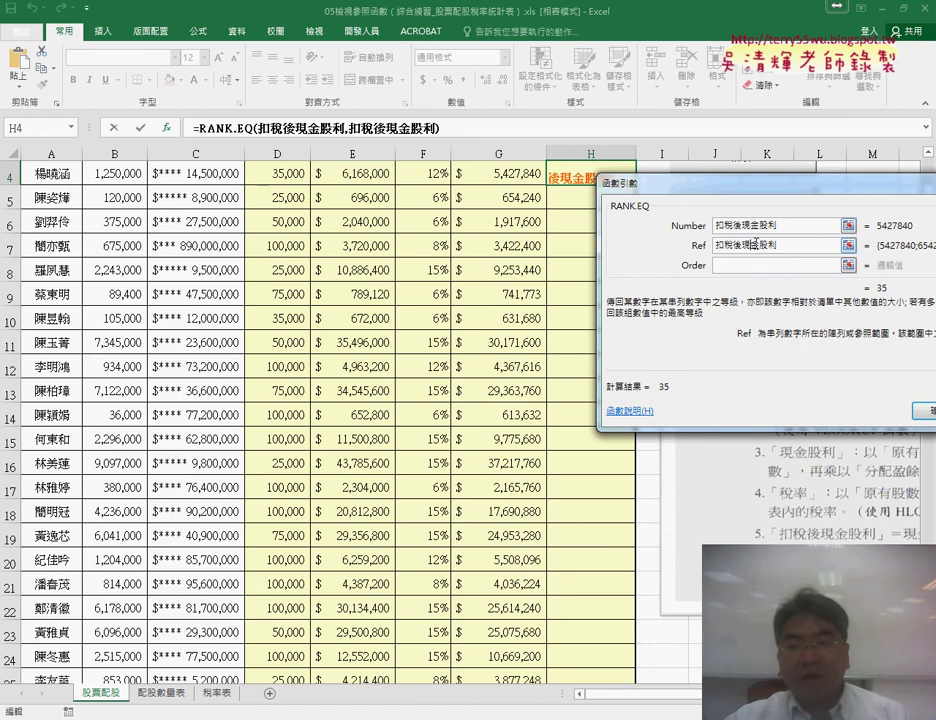
{"action": "left_click", "coordinate": [926, 411]}
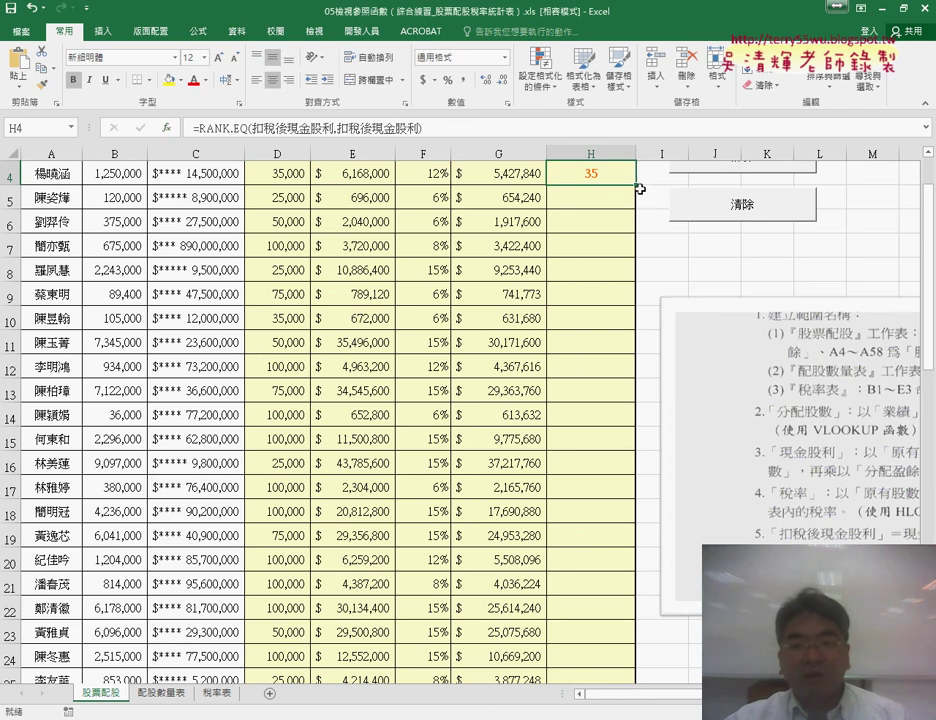
Copy the RANK.EQ ranking from H4 down column H, then clear the on-screen annotations.
{"action": "double_click", "coordinate": [636, 185]}
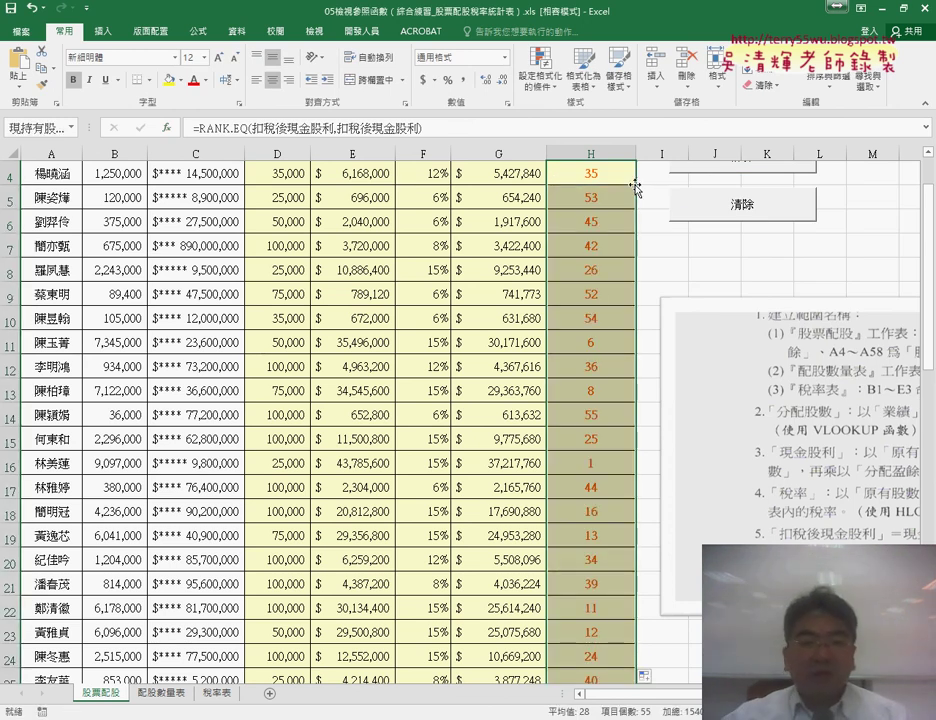
{"action": "scroll", "coordinate": [630, 184], "scroll_direction": "up", "scroll_amount": 1}
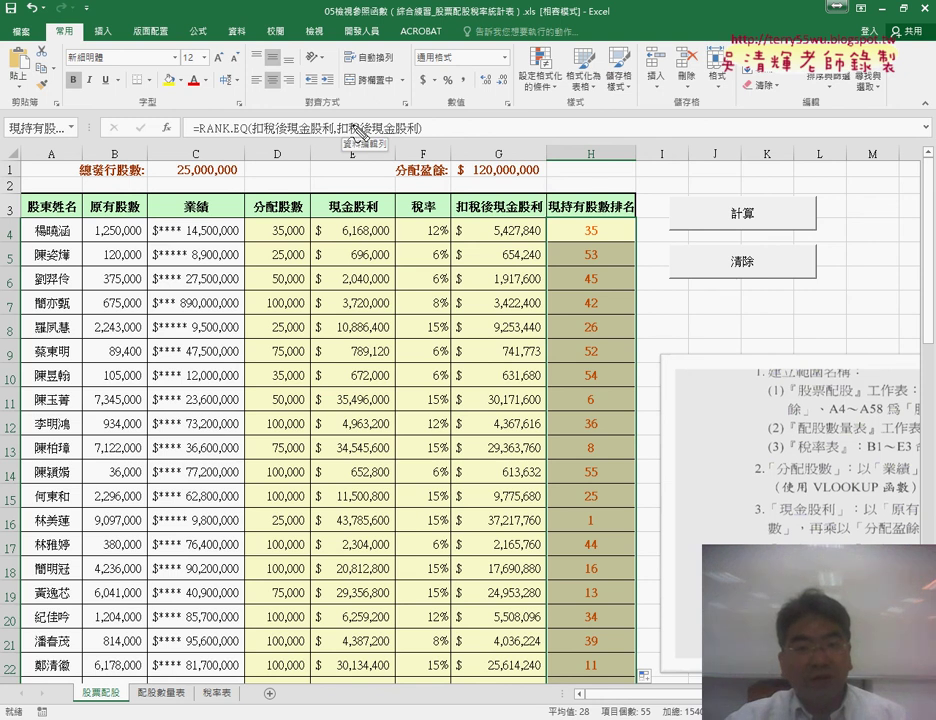
{"action": "left_click_drag", "start_coordinate": [349, 97], "coordinate": [341, 117]}
{"action": "mouse_move", "coordinate": [398, 102]}
{"action": "left_mouse_down"}
{"action": "mouse_move", "coordinate": [400, 122]}
{"action": "mouse_move", "coordinate": [389, 120]}
{"action": "mouse_move", "coordinate": [397, 121]}
{"action": "left_mouse_up"}
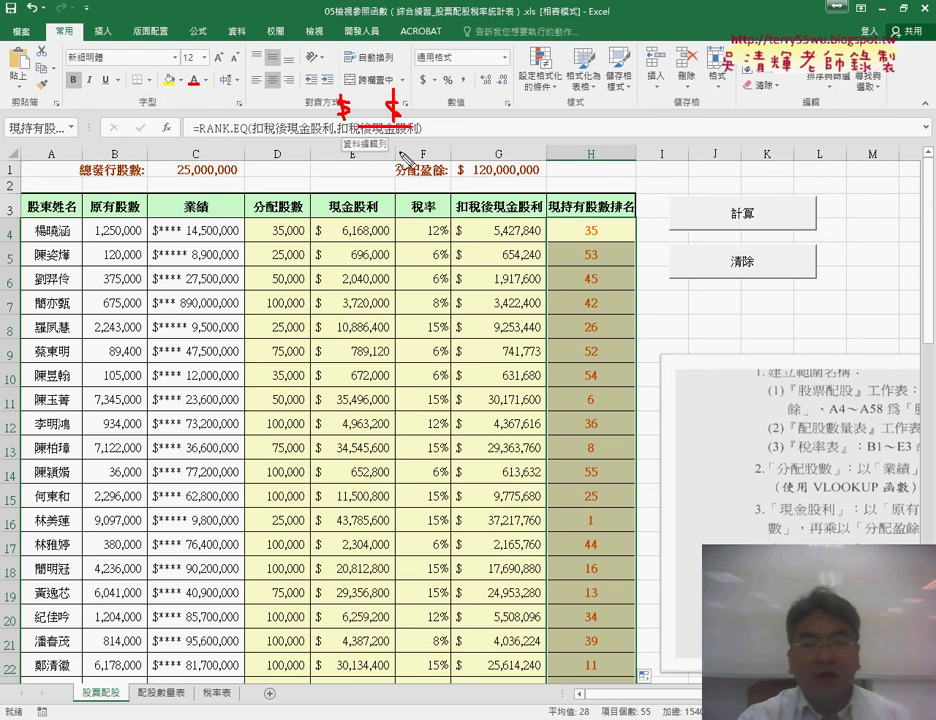
{"action": "key", "text": "Escape"}
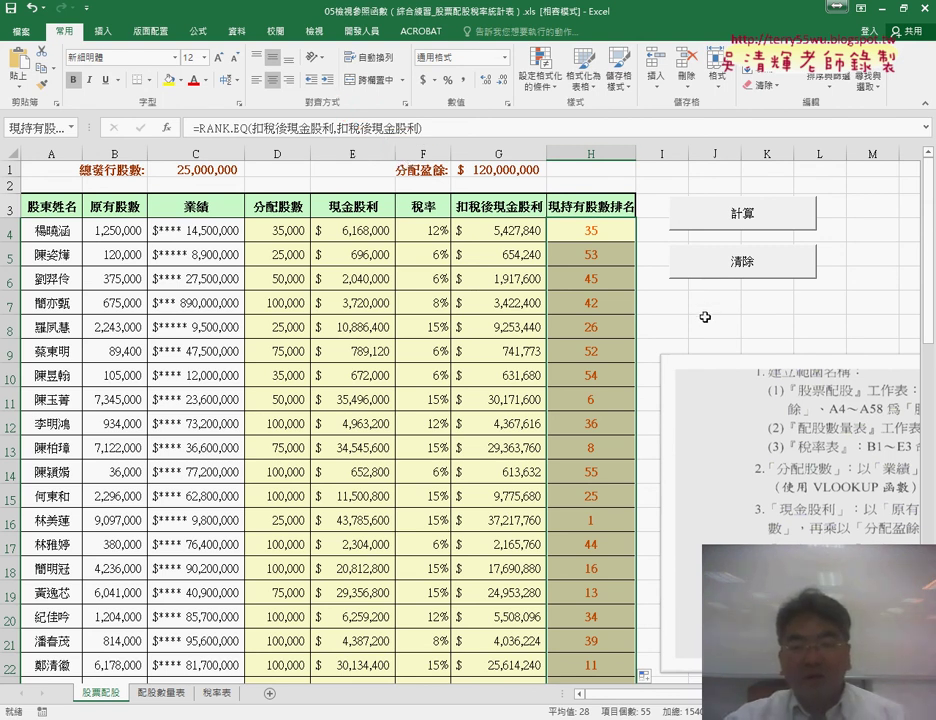
Test the 清除 and 計算 buttons on columns D–H, then switch to the Google Docs notes.
{"action": "left_click", "coordinate": [705, 317]}
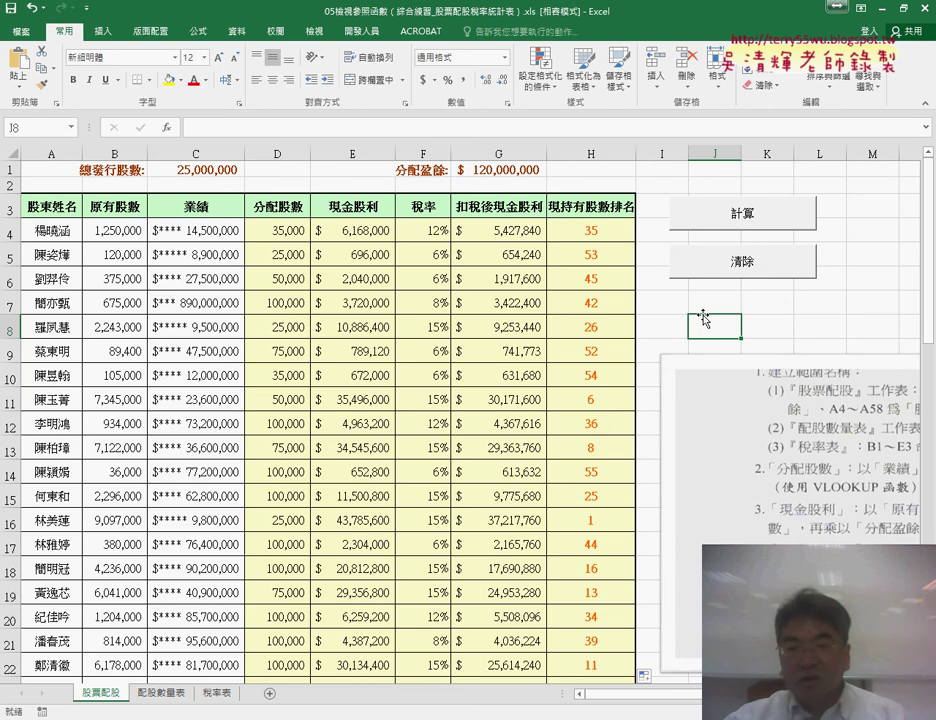
{"action": "left_click", "coordinate": [298, 230]}
{"action": "key", "text": "Right"}
{"action": "key", "text": "Right"}
{"action": "left_click", "coordinate": [757, 266]}
{"action": "left_click", "coordinate": [760, 216]}
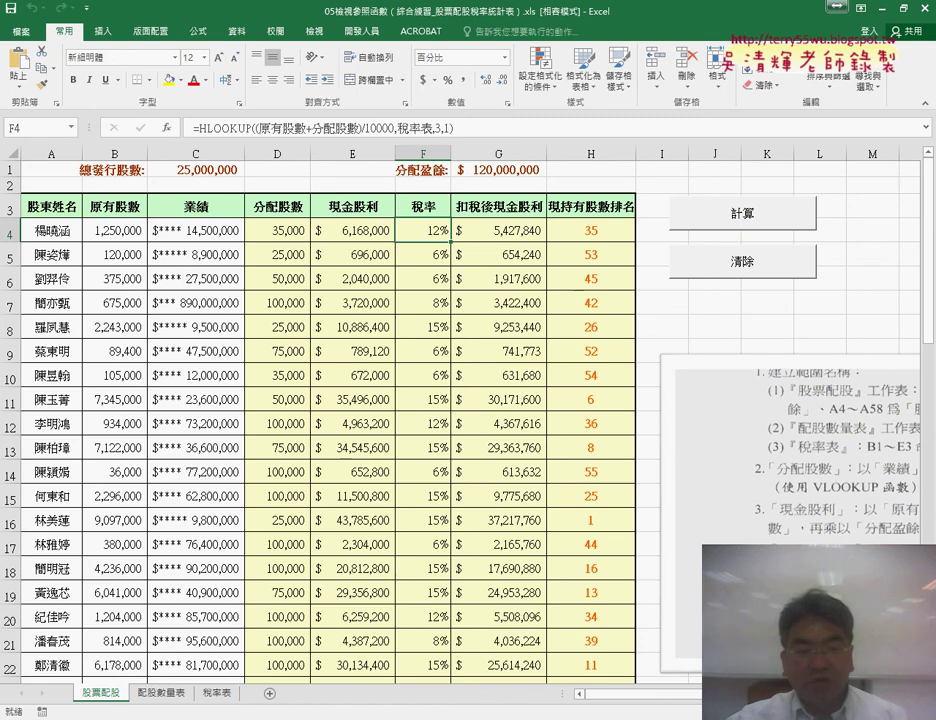
{"action": "key", "text": "alt+Tab"}
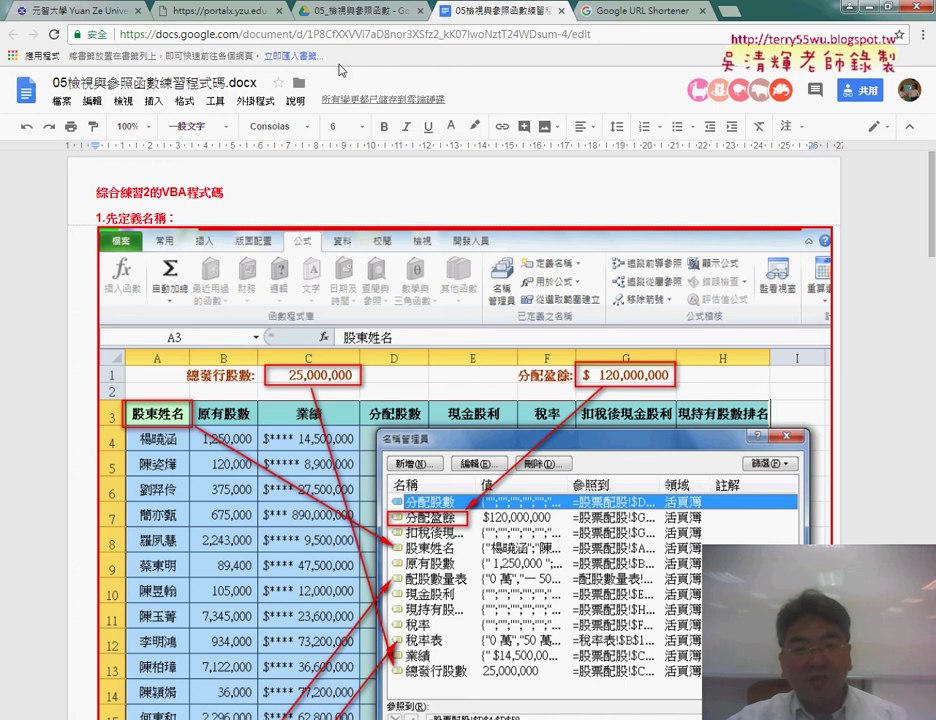
Glance at the Drive folder, then return to the Google Docs notes' 公式 list of five formulas.
{"action": "key", "text": "ctrl+shift+Tab"}
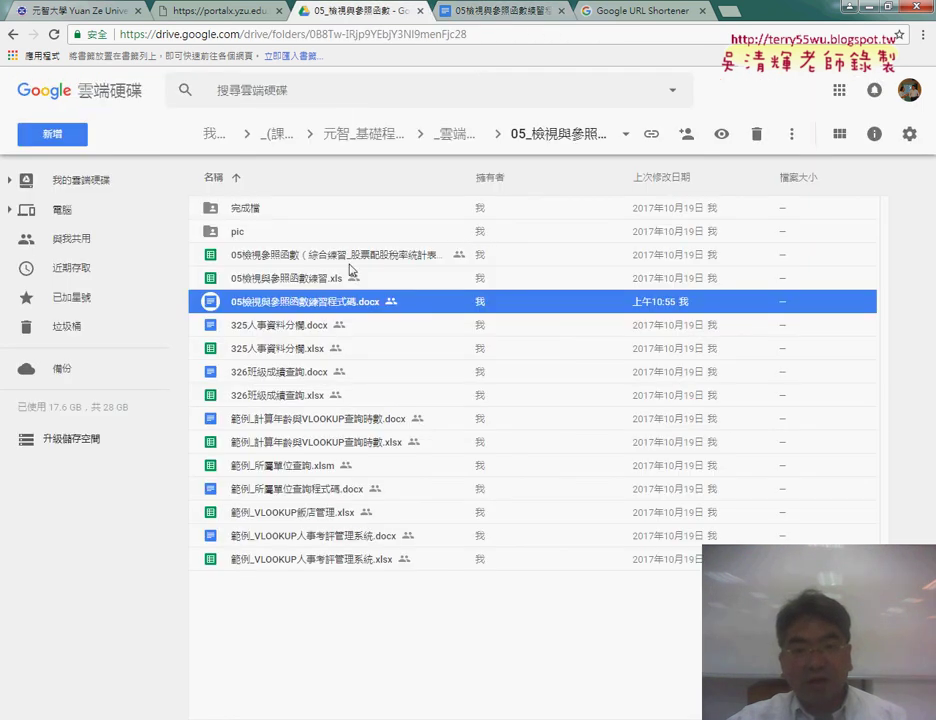
{"action": "key", "text": "ctrl+Tab"}
{"action": "scroll", "coordinate": [322, 330], "scroll_direction": "down", "scroll_amount": 1}
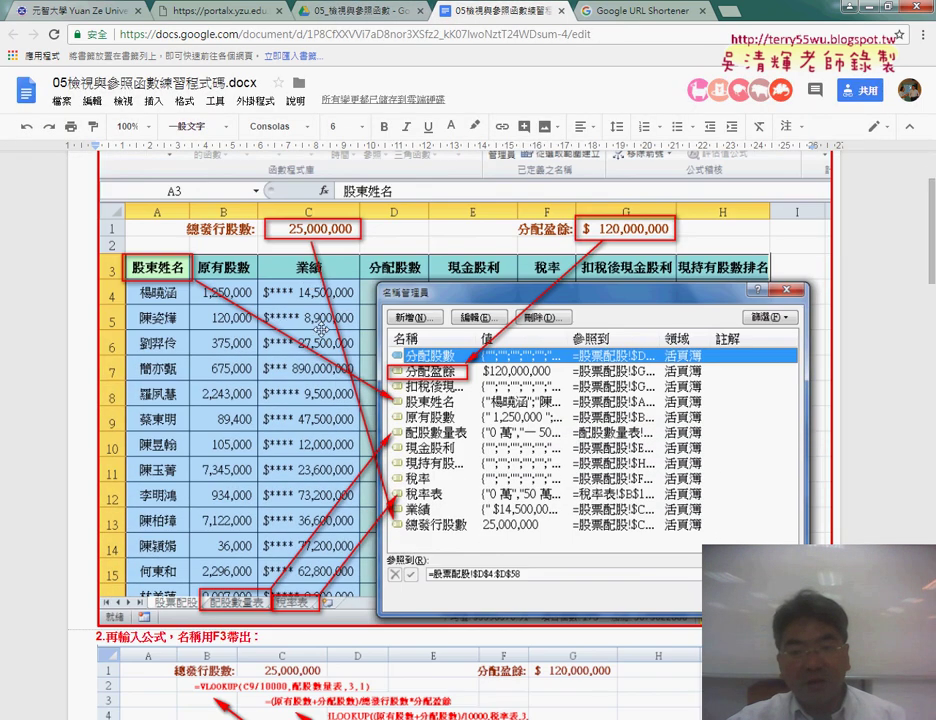
{"action": "scroll", "coordinate": [588, 461], "scroll_direction": "down", "scroll_amount": 4}
{"action": "scroll", "coordinate": [588, 461], "scroll_direction": "down", "scroll_amount": 1}
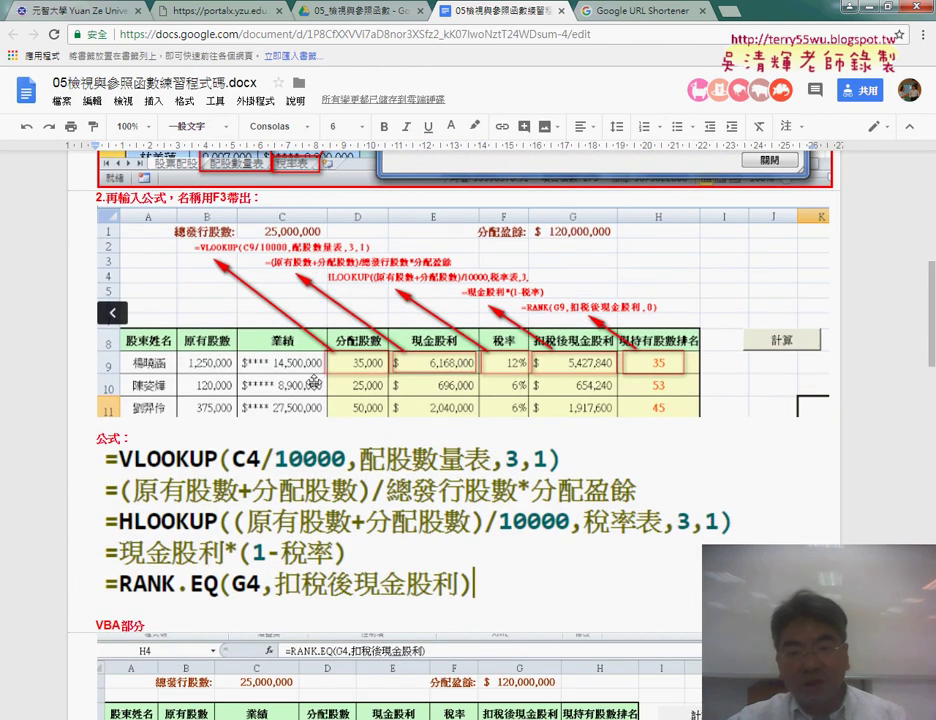
{"action": "scroll", "coordinate": [388, 333], "scroll_direction": "down", "scroll_amount": 1}
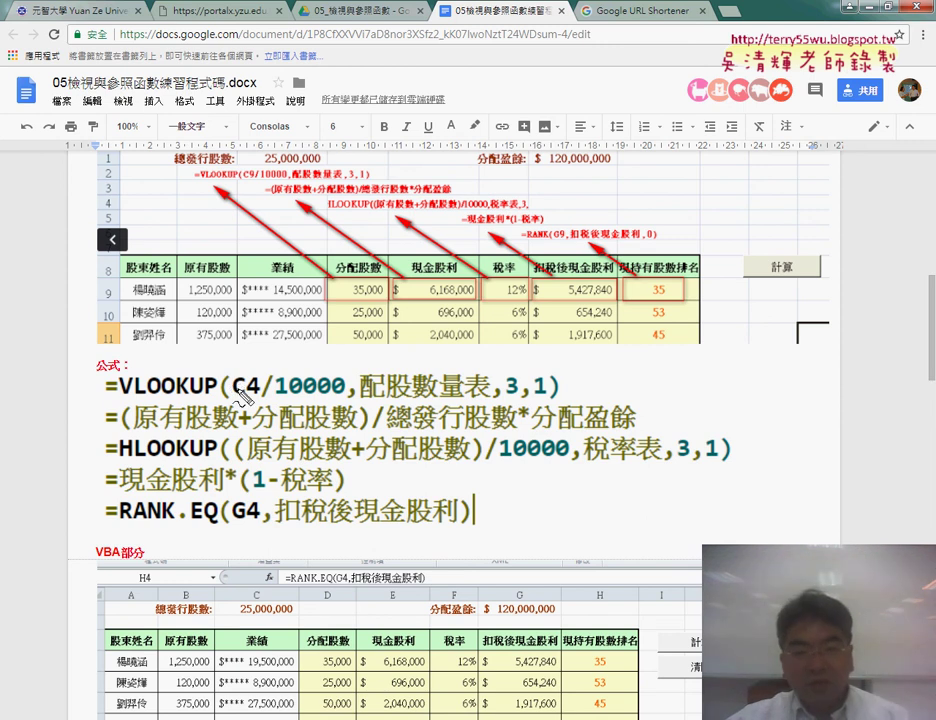
Mark C4, G4, 業績 and 扣稅後現金股利 in red across the VLOOKUP and RANK.EQ formulas and headers.
{"action": "left_click_drag", "start_coordinate": [234, 409], "coordinate": [262, 406]}
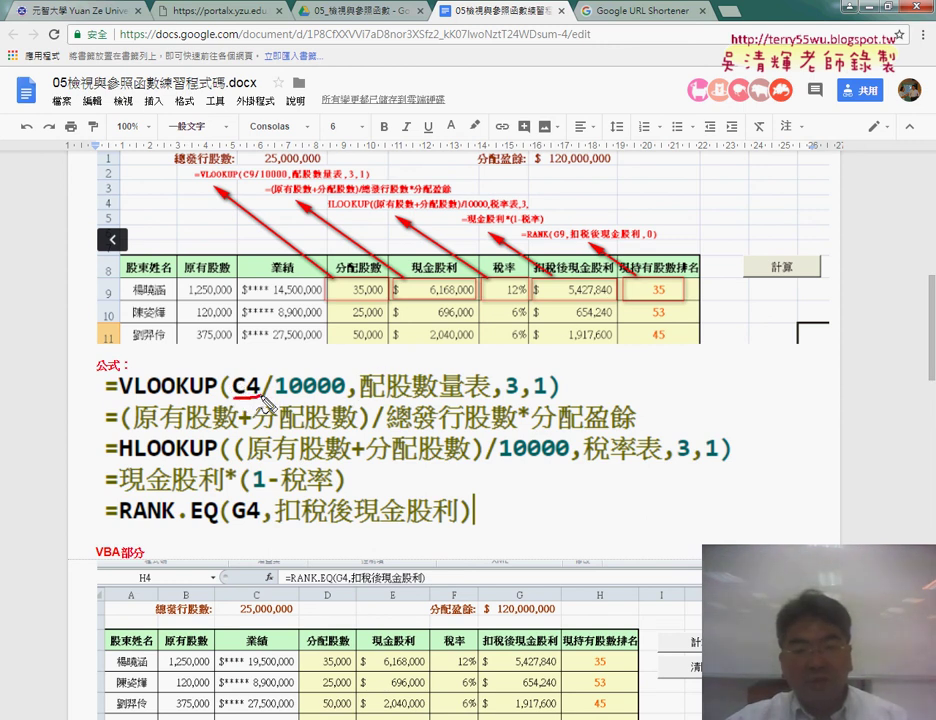
{"action": "left_click_drag", "start_coordinate": [268, 262], "coordinate": [265, 256]}
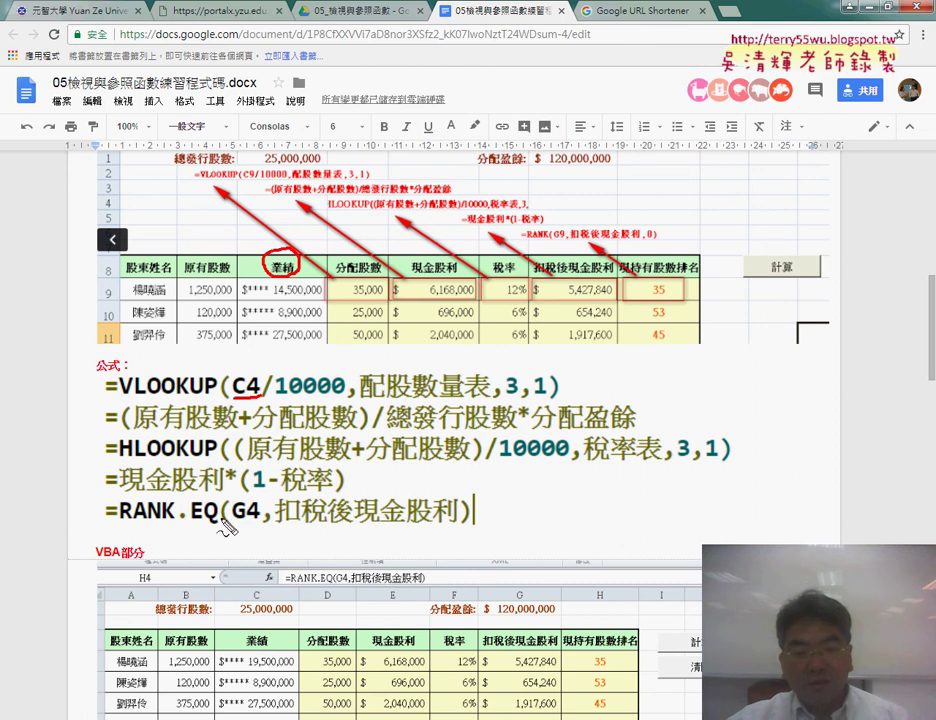
{"action": "left_click_drag", "start_coordinate": [235, 521], "coordinate": [262, 520]}
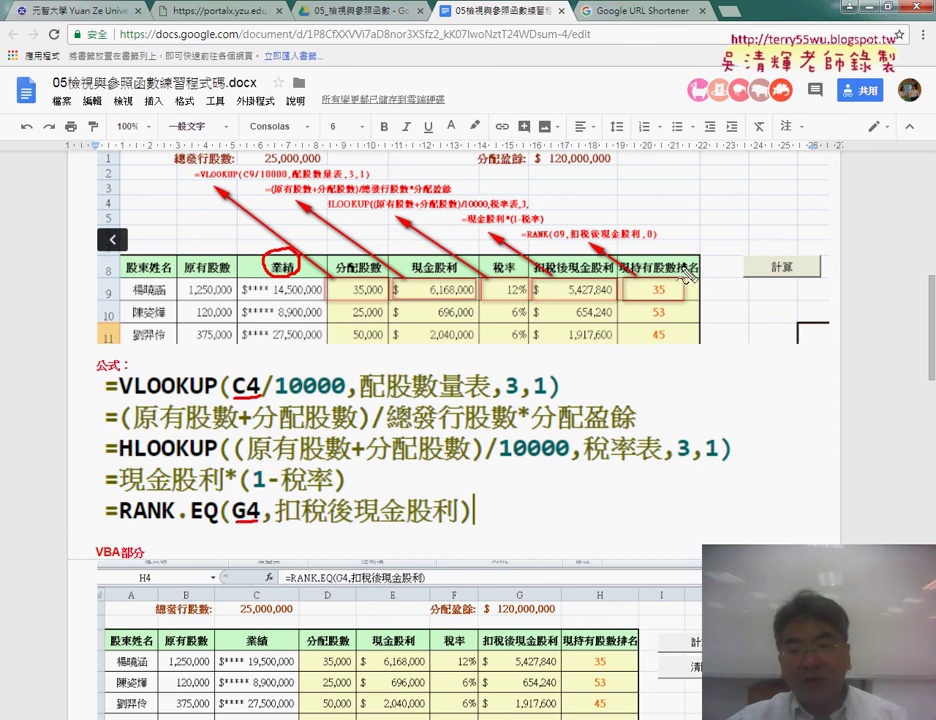
{"action": "left_click_drag", "start_coordinate": [536, 270], "coordinate": [612, 270]}
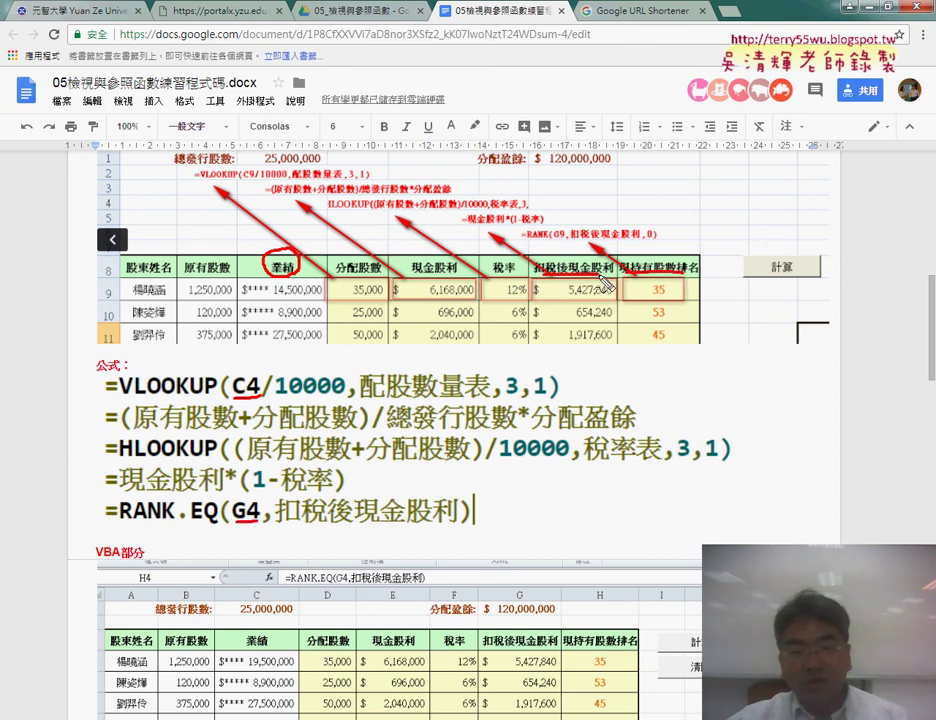
{"action": "left_click_drag", "start_coordinate": [280, 522], "coordinate": [405, 523]}
{"action": "left_click_drag", "start_coordinate": [262, 500], "coordinate": [240, 506]}
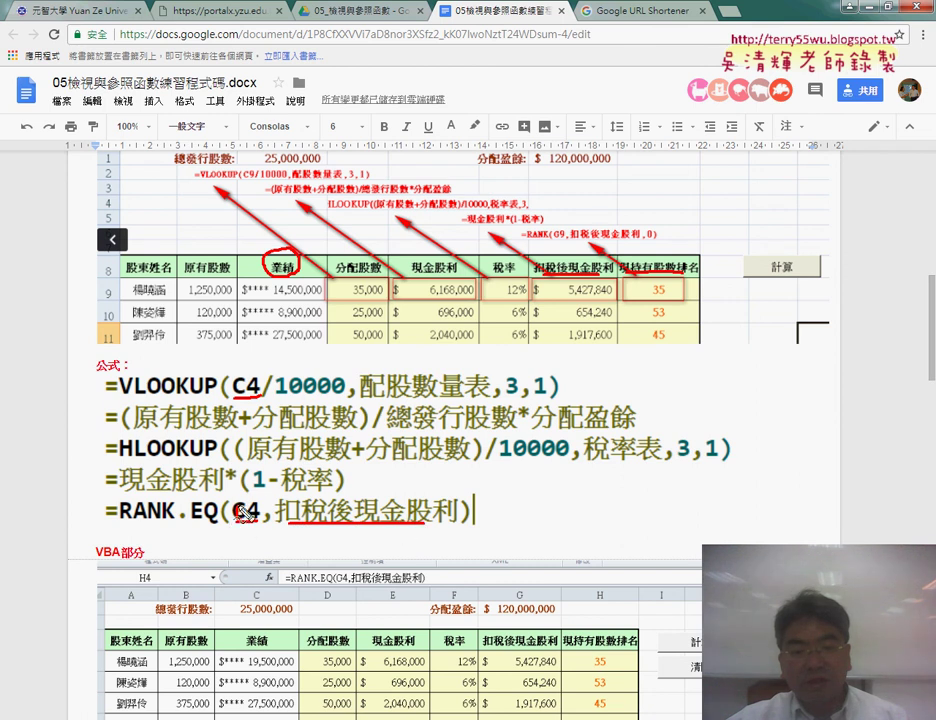
{"action": "left_click_drag", "start_coordinate": [262, 378], "coordinate": [257, 383]}
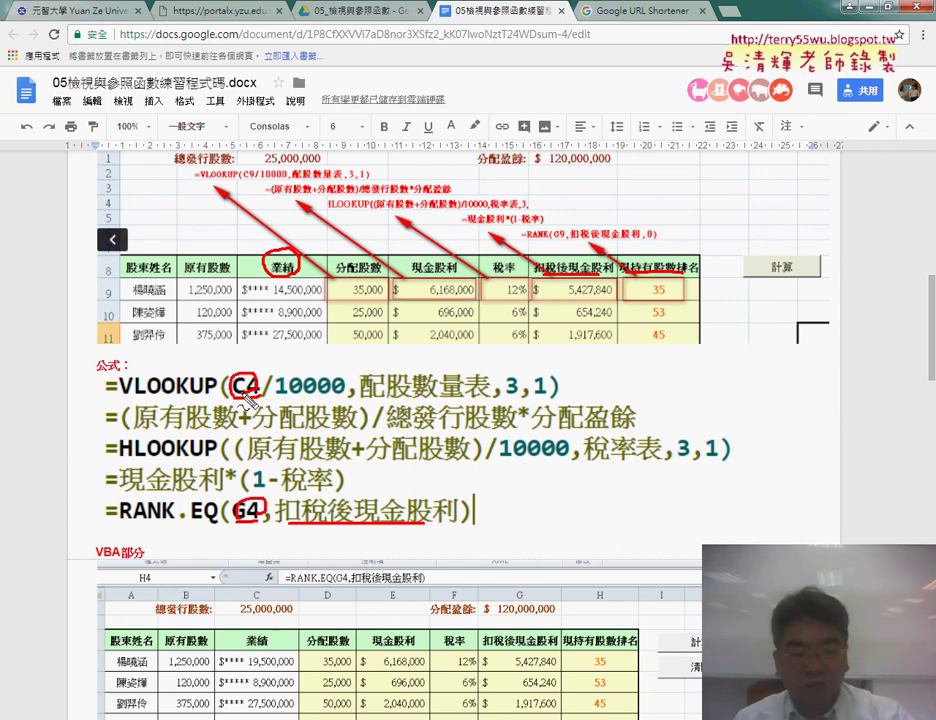